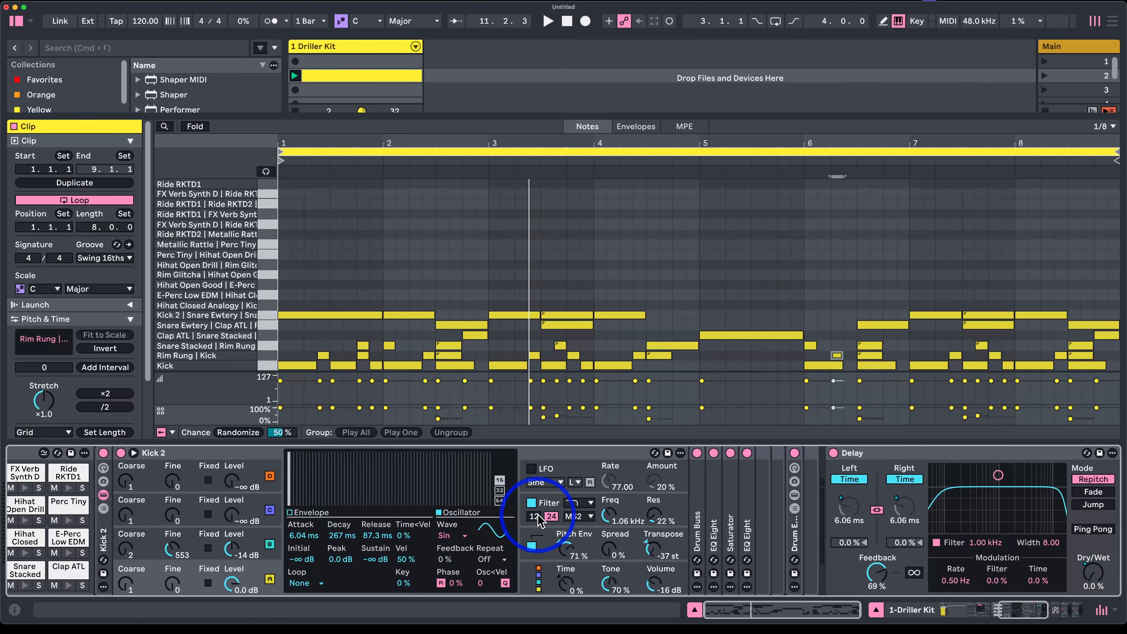
Step: Examine the finished MIDI Effect Rack, Driller Kit and effects in the device chain, and play back the drum clip
scroll(531, 520, left, 5)
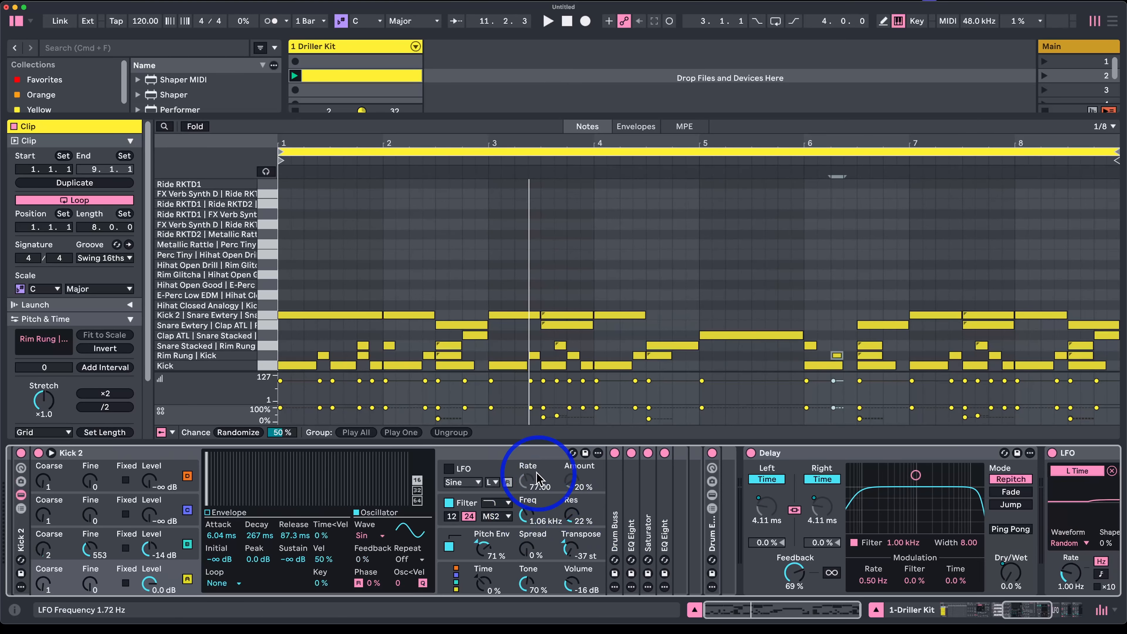
scroll(542, 480, left, 20)
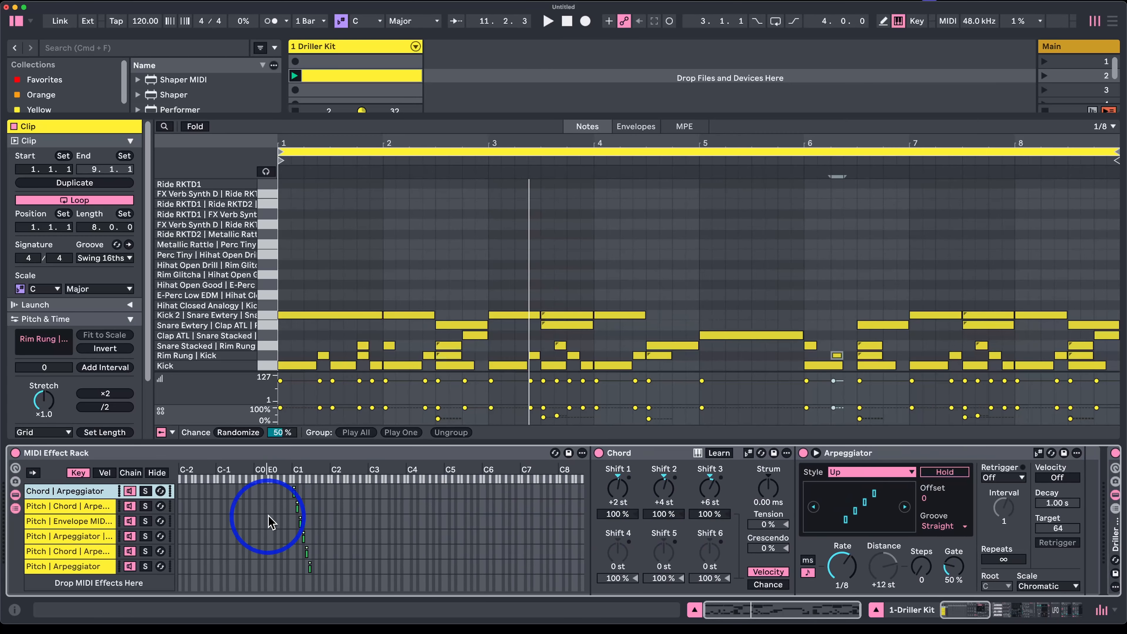
scroll(490, 541, right, 20)
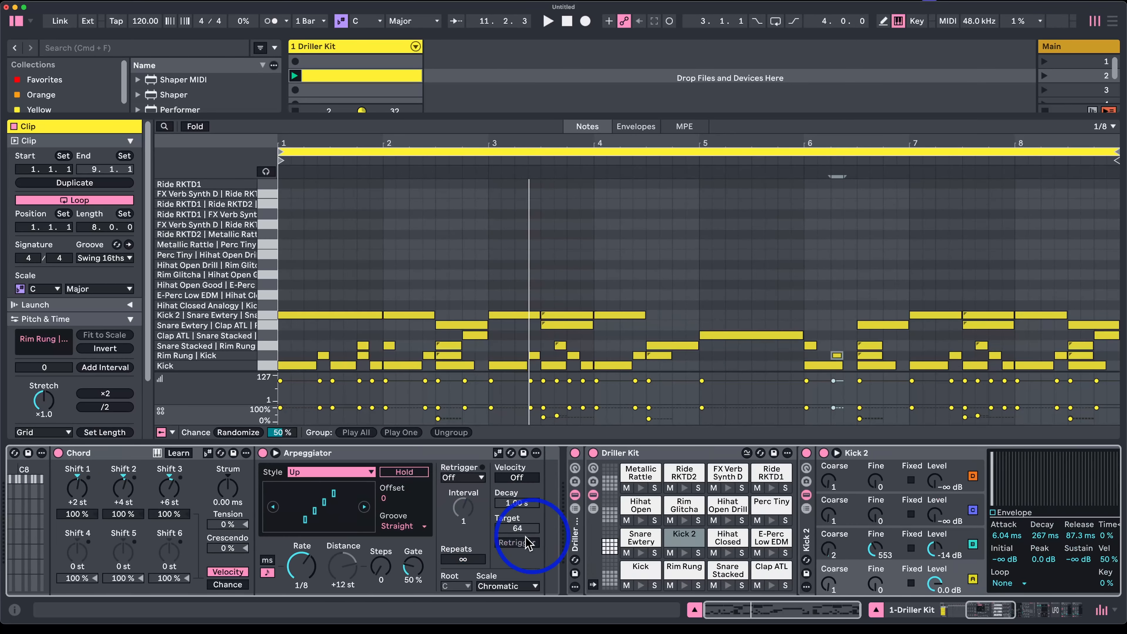
scroll(502, 545, right, 20)
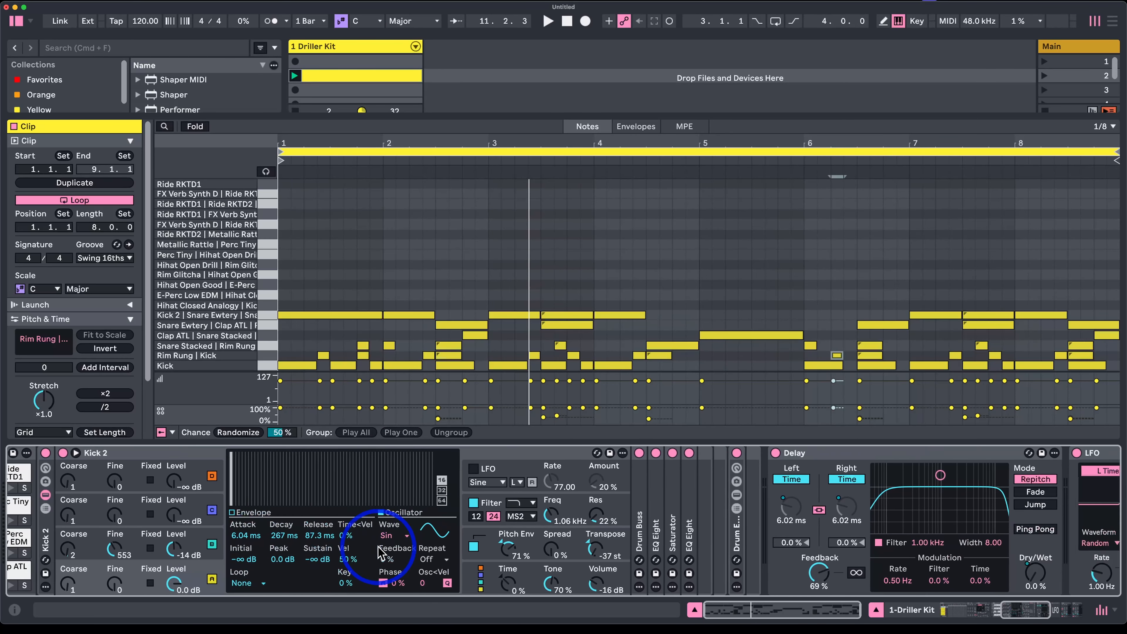
click(613, 365)
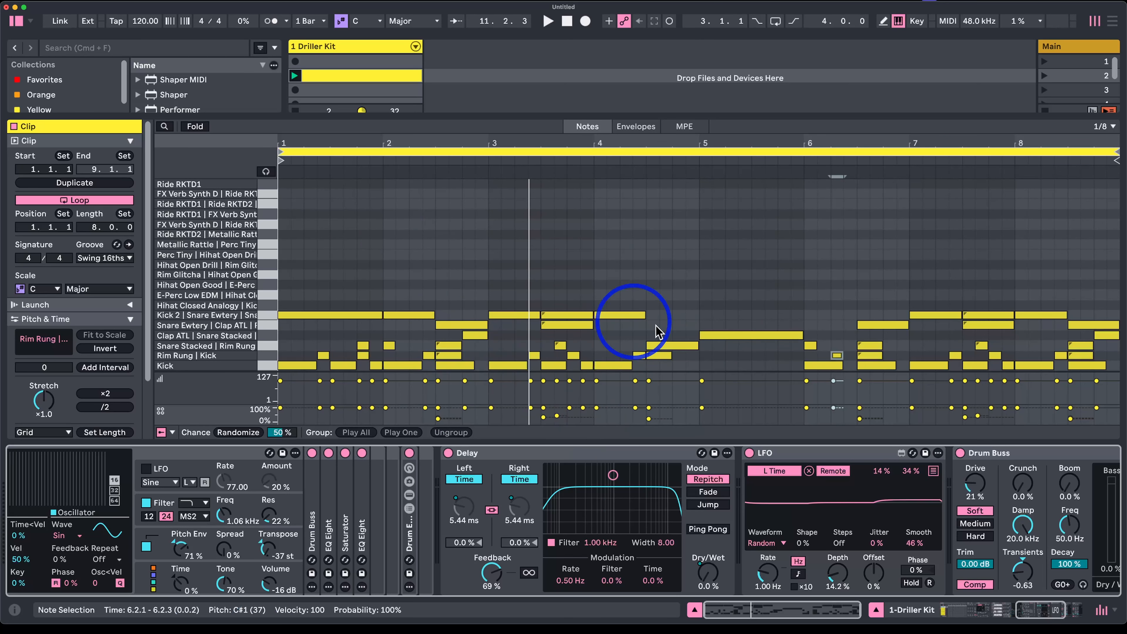
key(space)
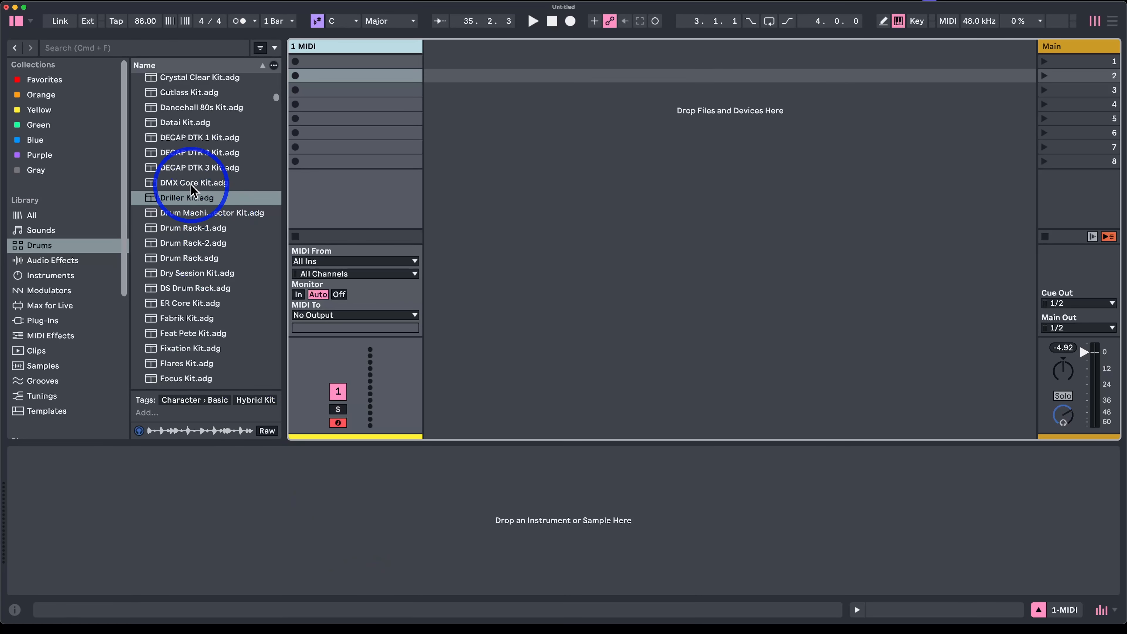
Step: Load Driller Kit.adg onto the MIDI track, collapse its Kick device and hide the kit's macro controls
double_click(192, 195)
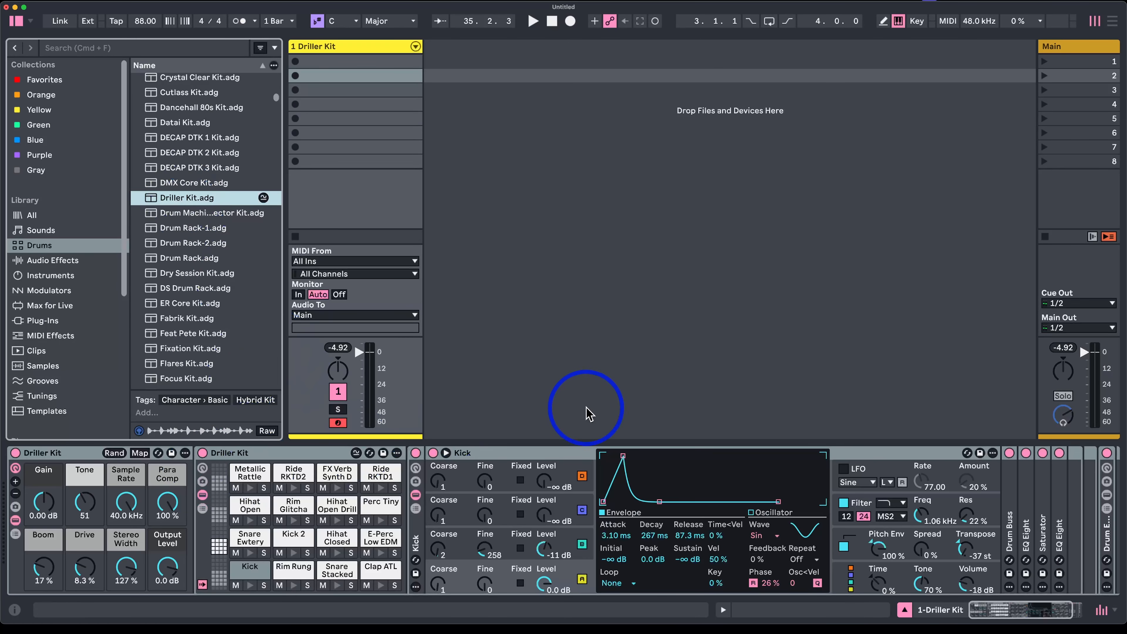
double_click(503, 453)
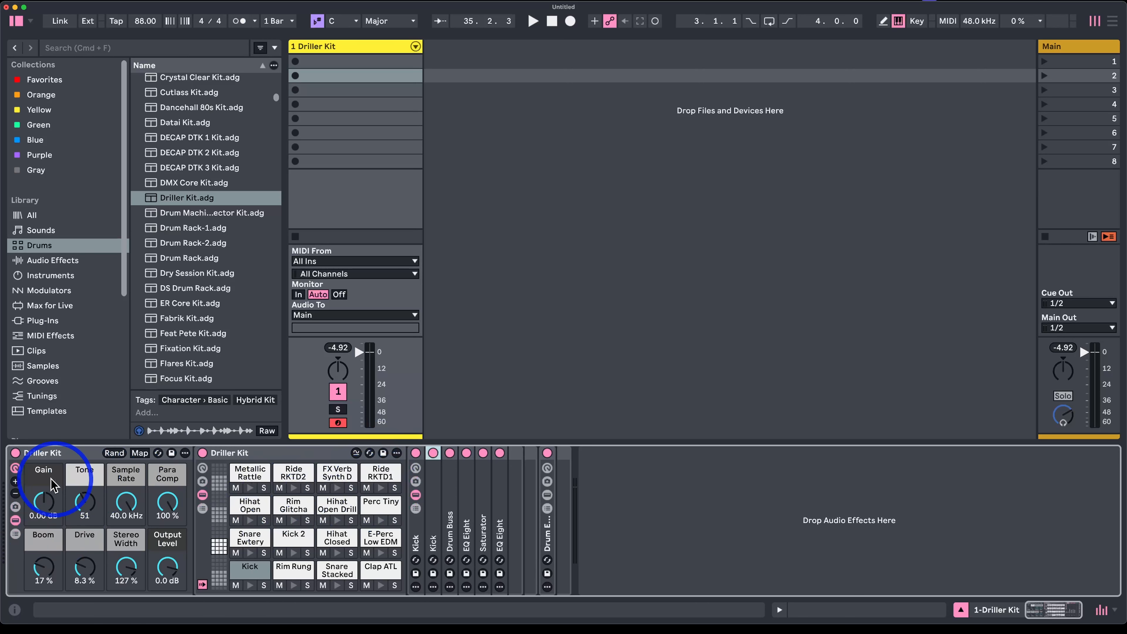
click(15, 468)
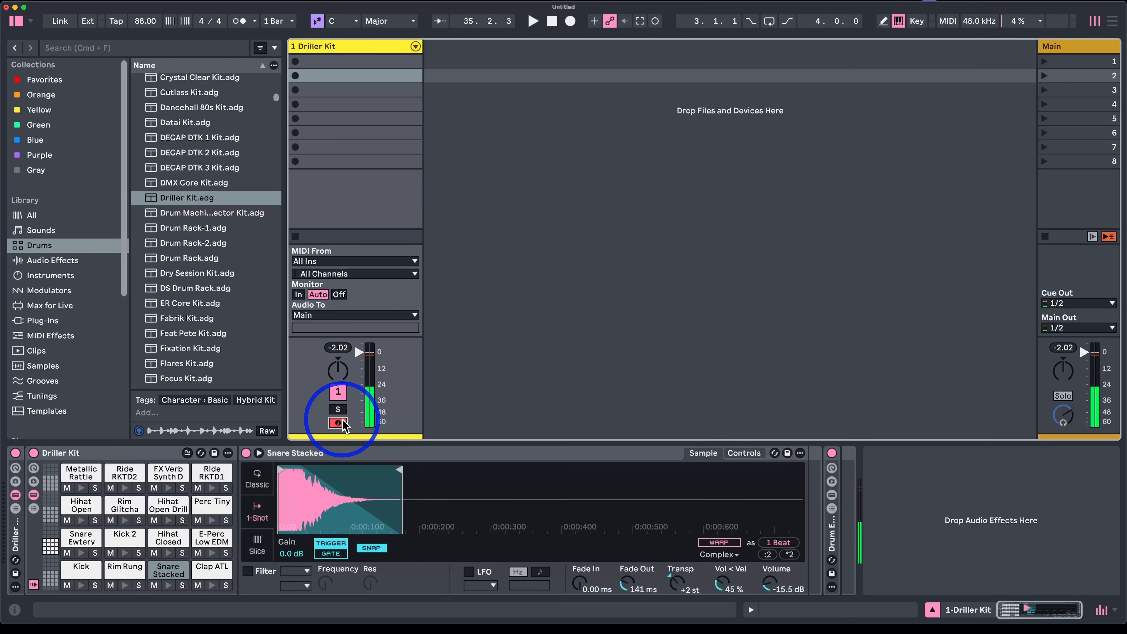
Step: Audition several pads of the Driller Kit, including Snare Stacked and E-Perc Low EDM
key(h)
key(a)
key(s)
key(g)
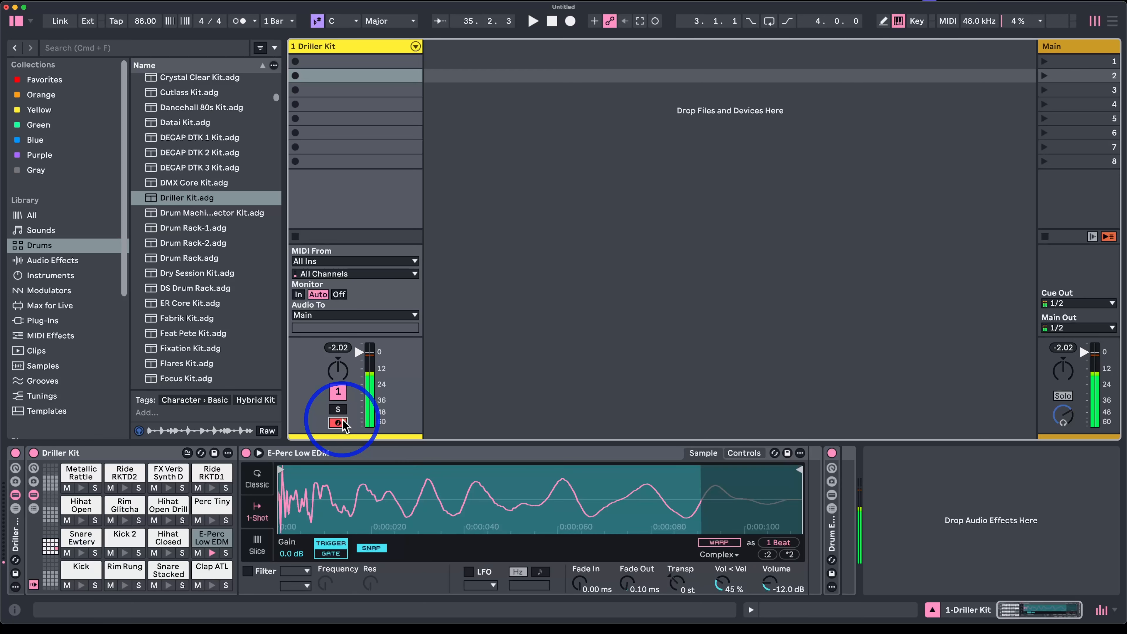
key(s)
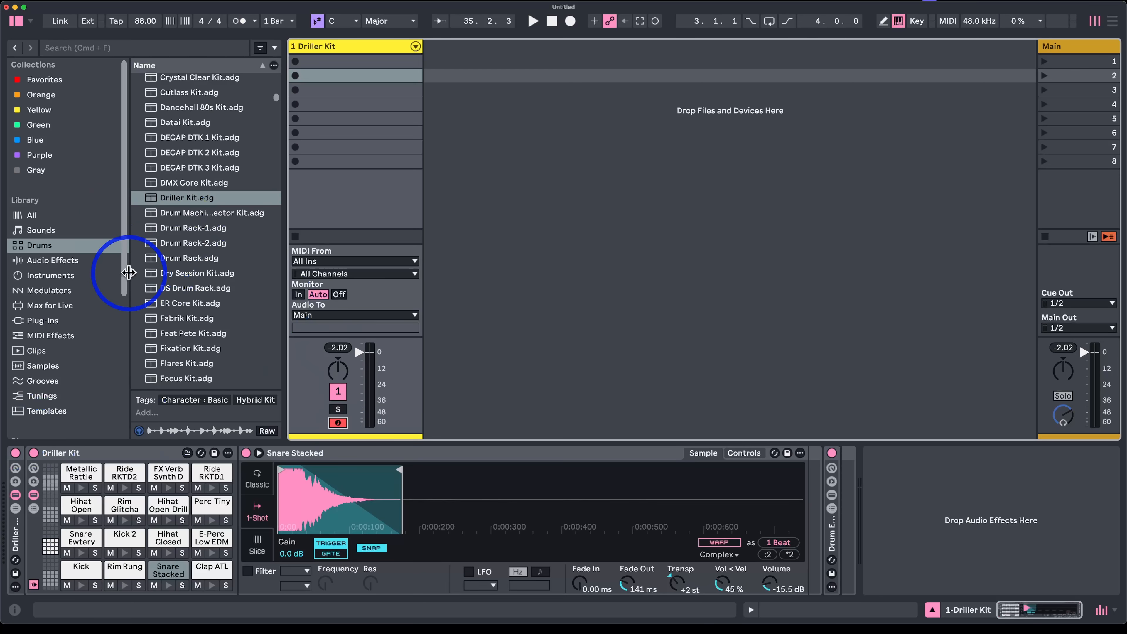
Step: Add the Arpeggiator MIDI effect ahead of the Driller Kit and audition it on individual pads such as Kick and Rim Rung
click(71, 334)
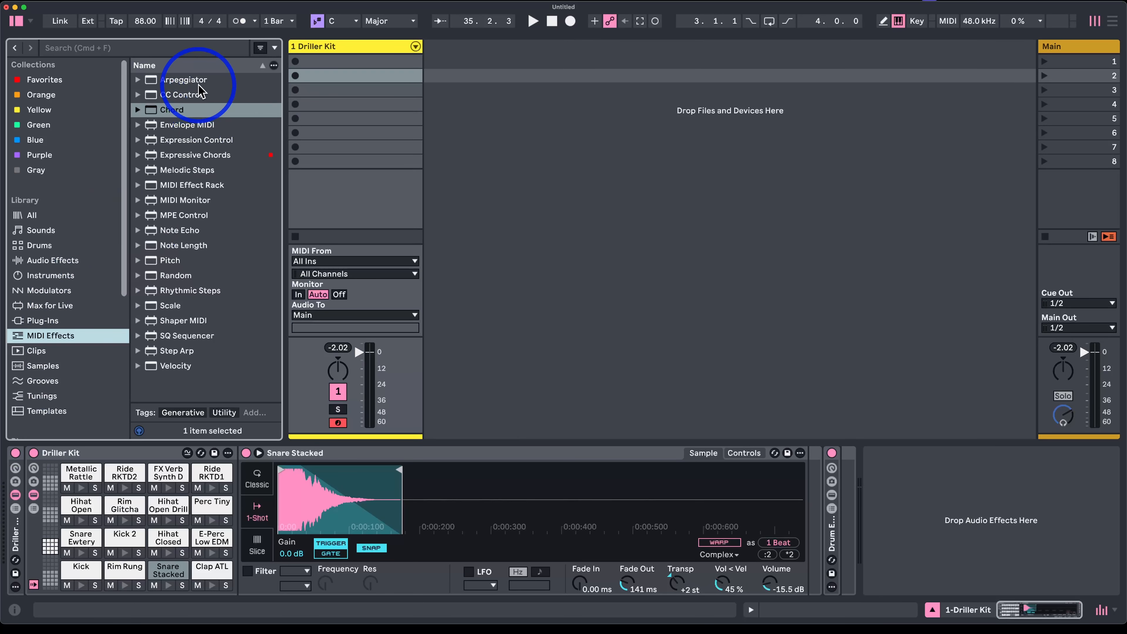
double_click(195, 81)
key(a)
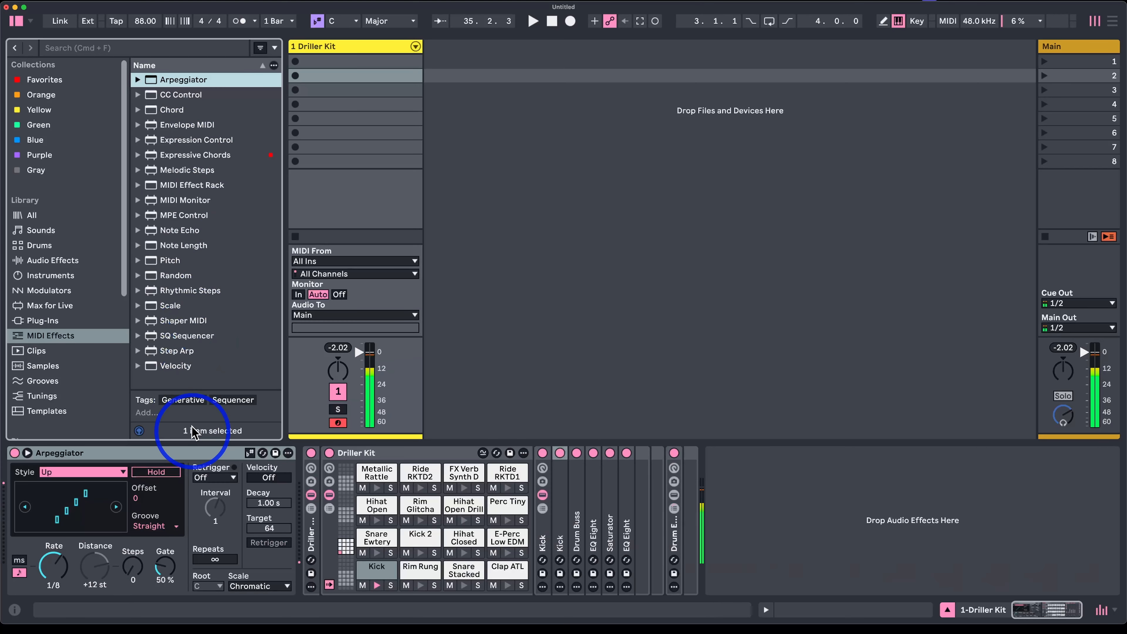
key(w)
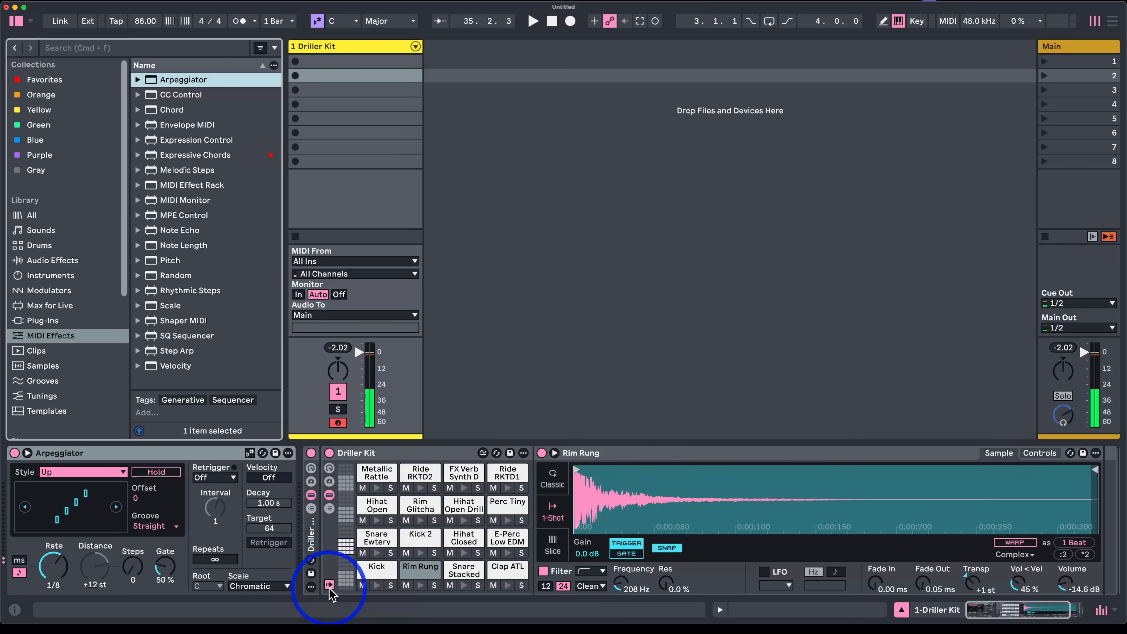
key(s)
key(f)
key(t)
key(f)
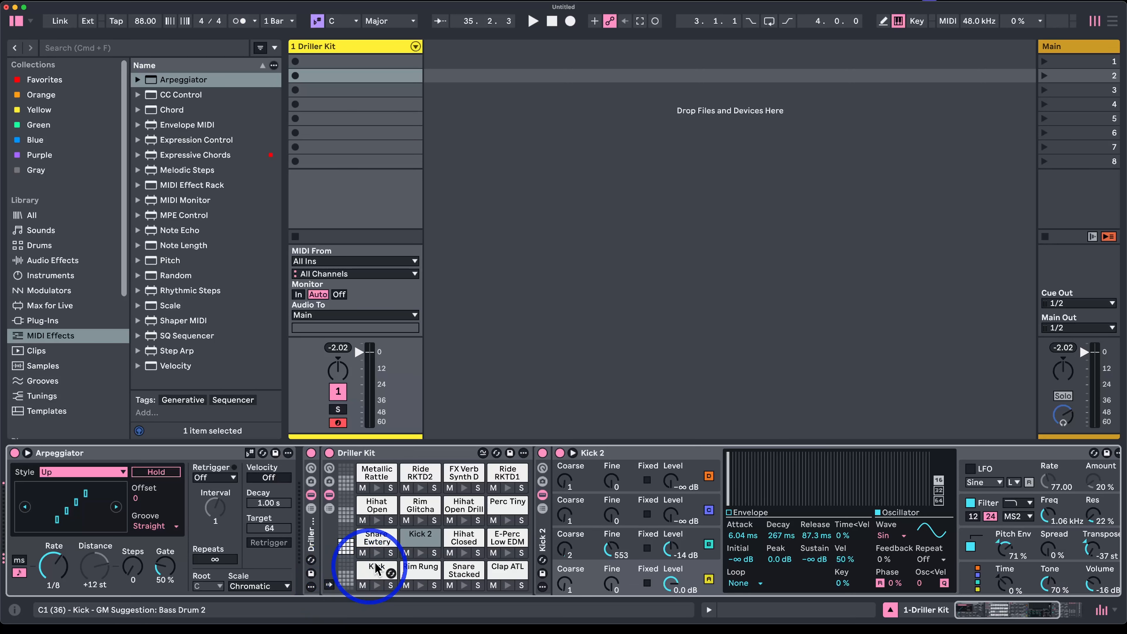
key(f)
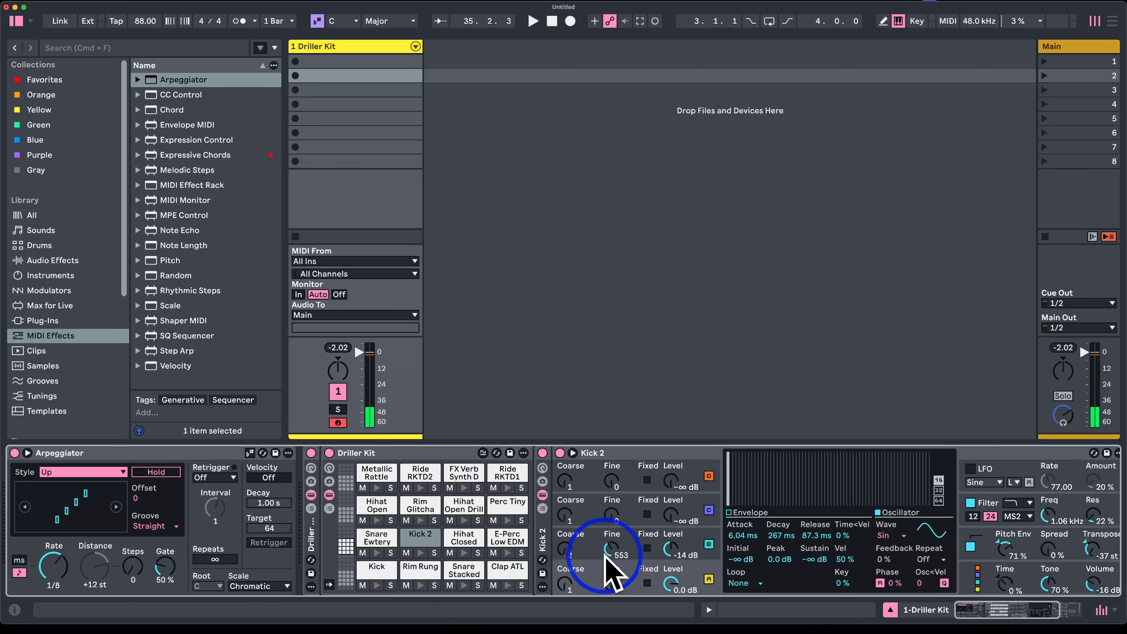
key(a)
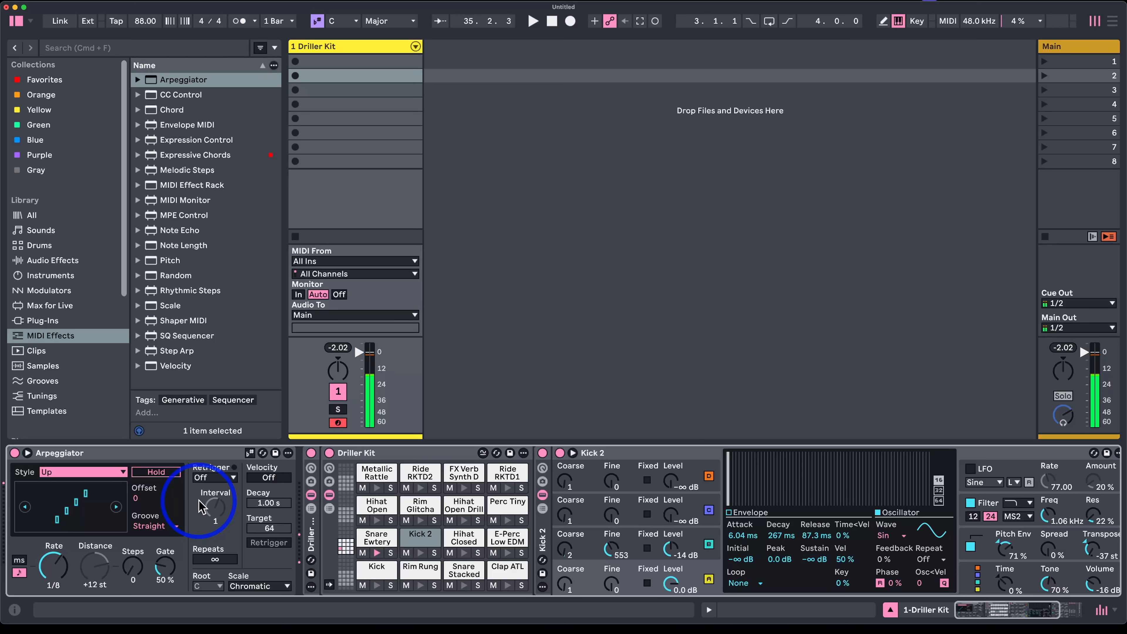
Step: Add a Chord effect with Shifts 1 to 3 at +9, +3 and +5 st, and place it before the Arpeggiator
drag(171, 110, 291, 480)
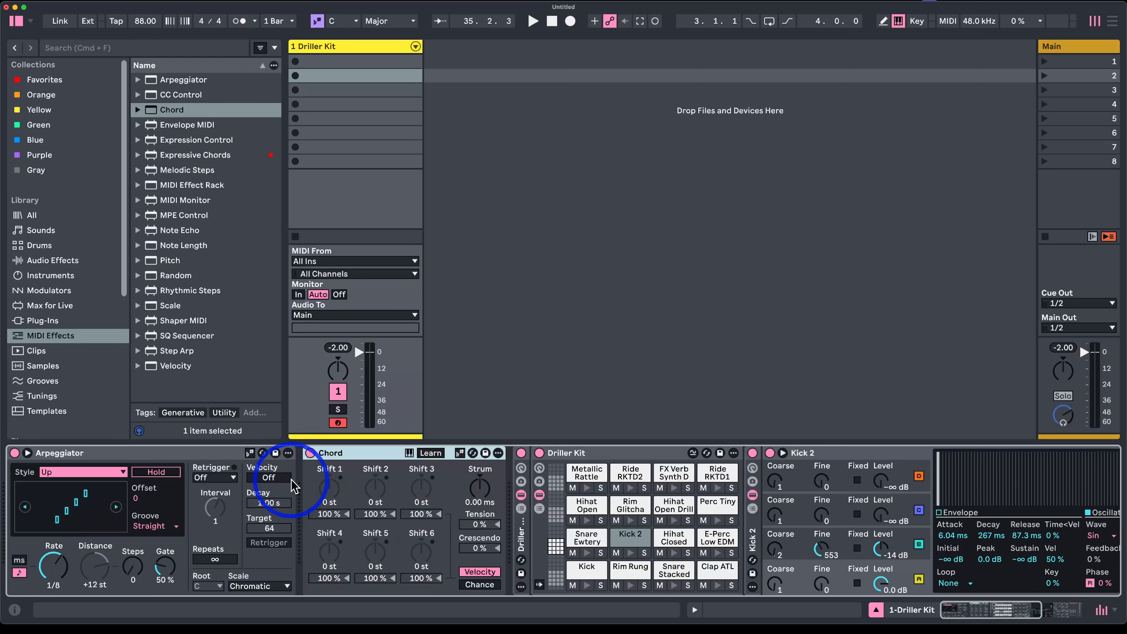
drag(327, 516, 425, 489)
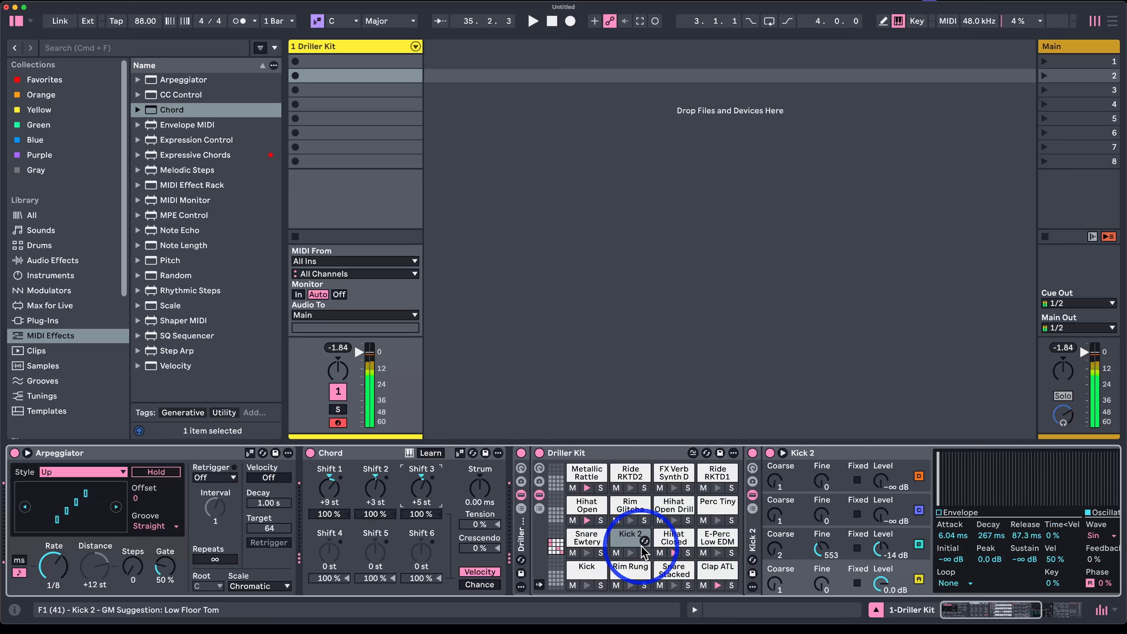
click(353, 455)
drag(353, 455, 44, 477)
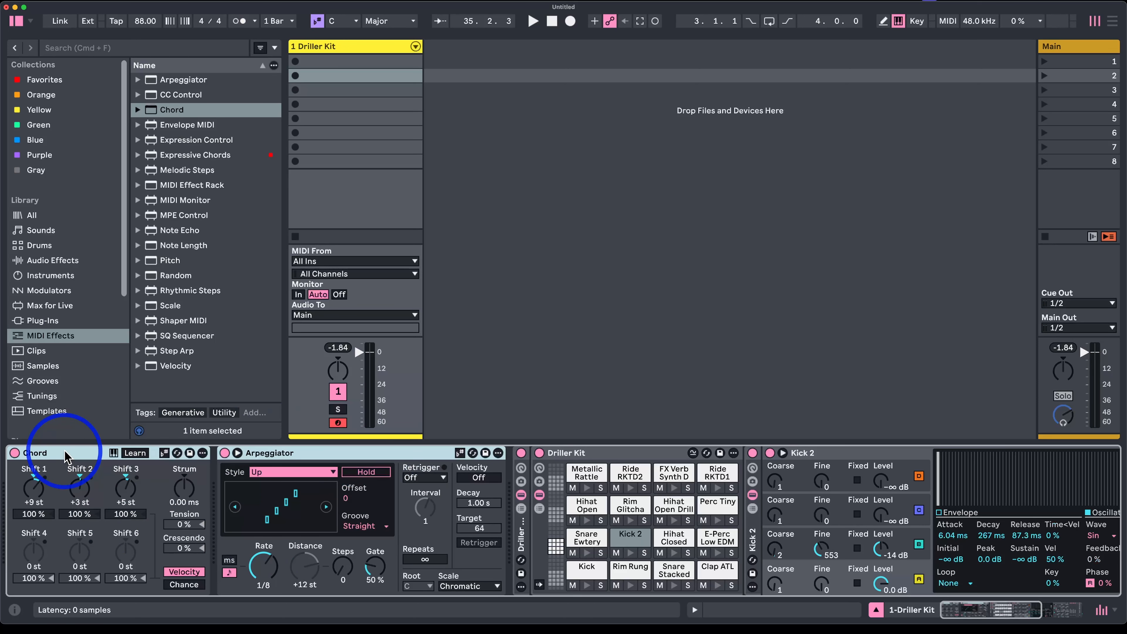
Step: Group Chord and Arpeggiator into a MIDI Effect Rack and restrict the chain's key zone to C1
key(super+g)
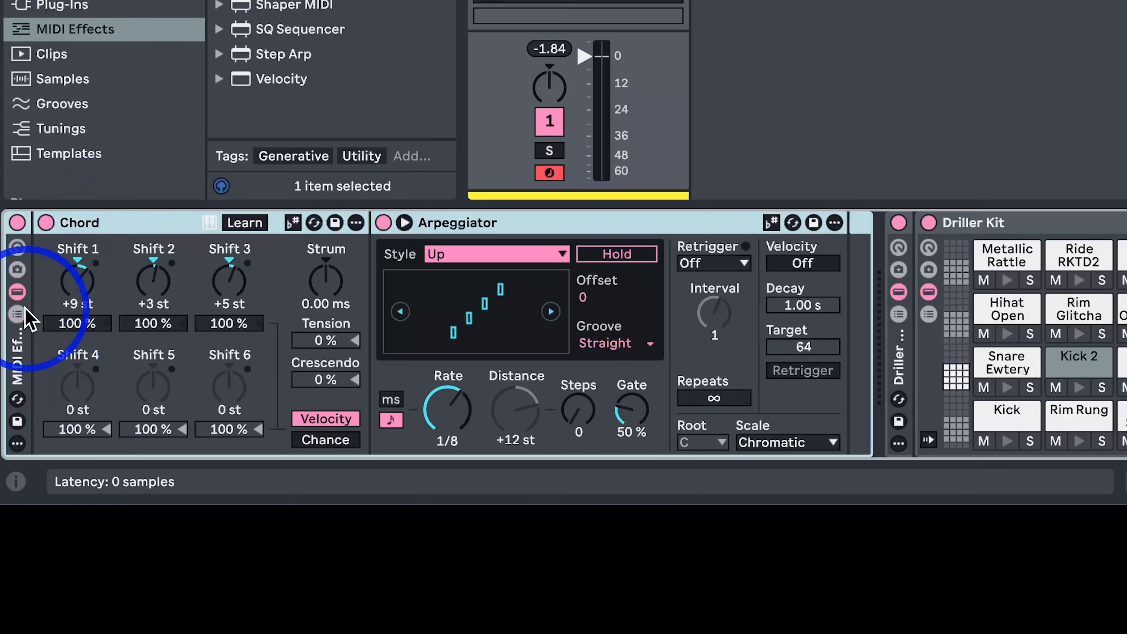
click(18, 312)
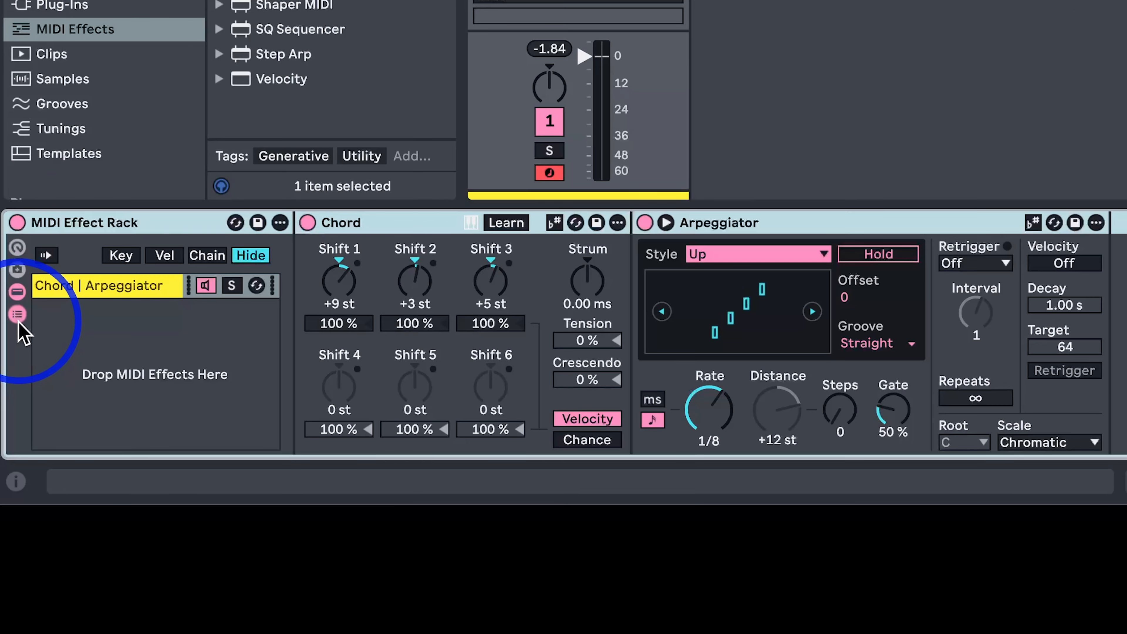
click(120, 255)
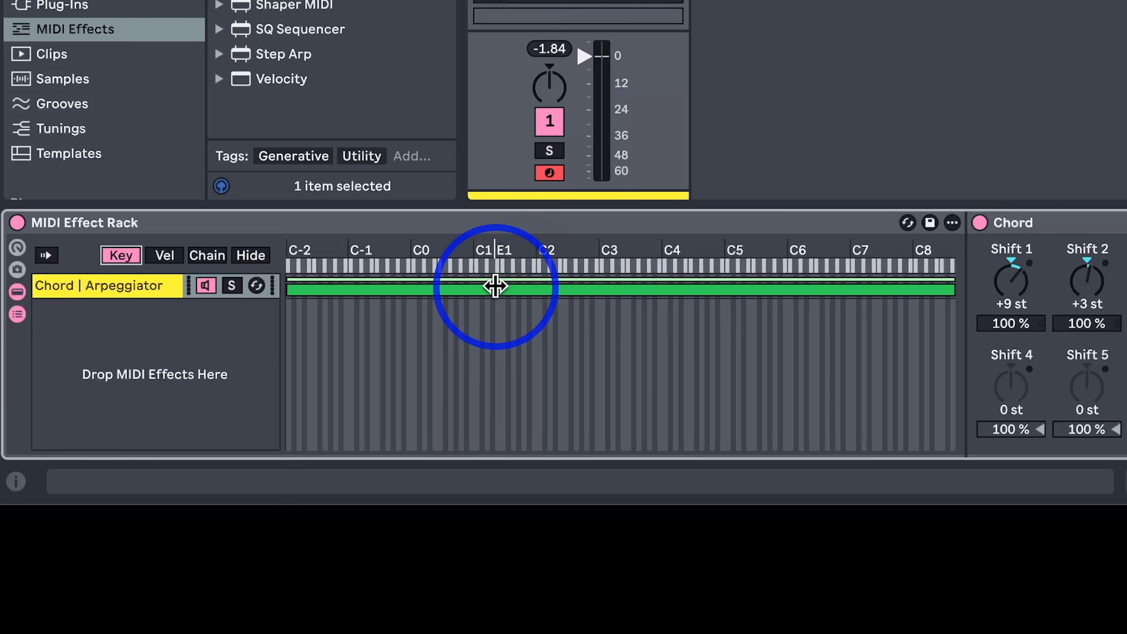
click(478, 288)
double_click(477, 289)
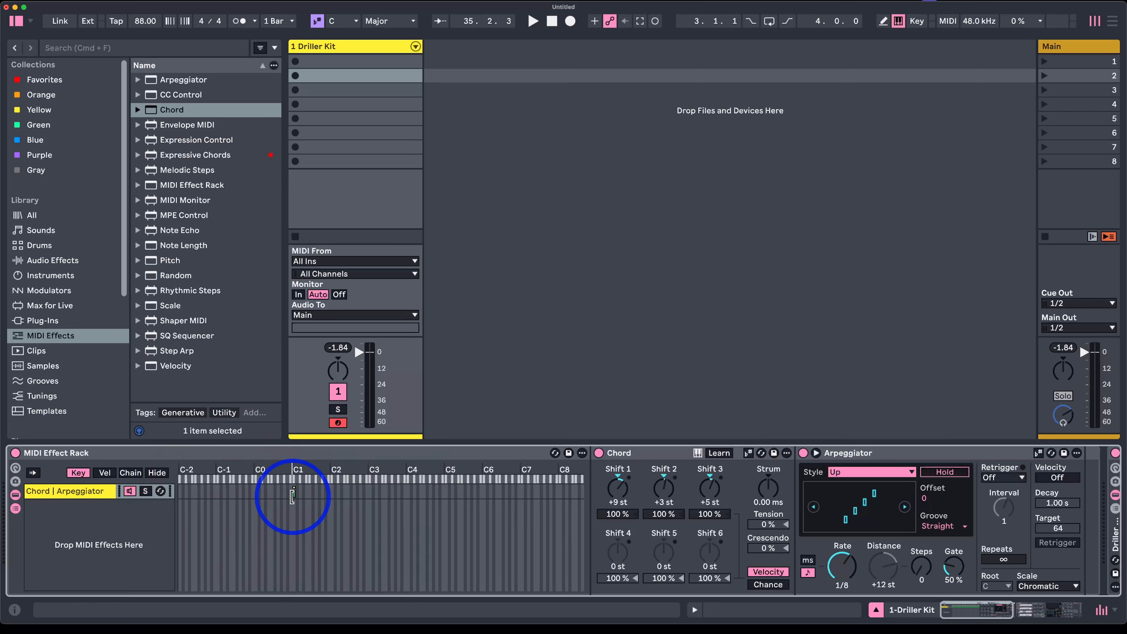
right_click(122, 541)
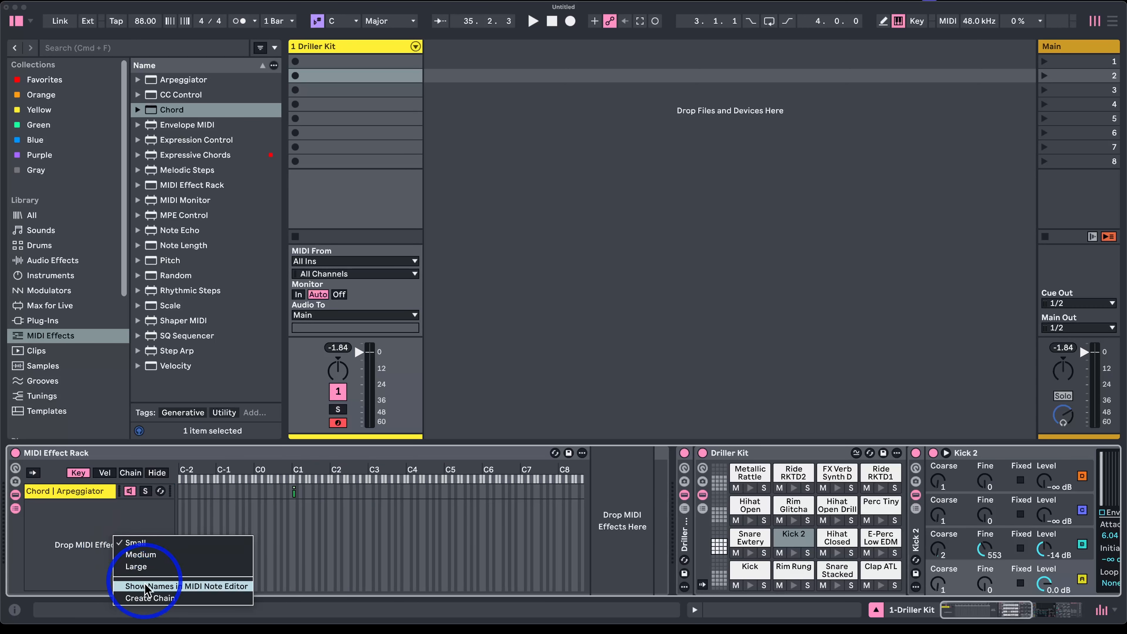
click(145, 598)
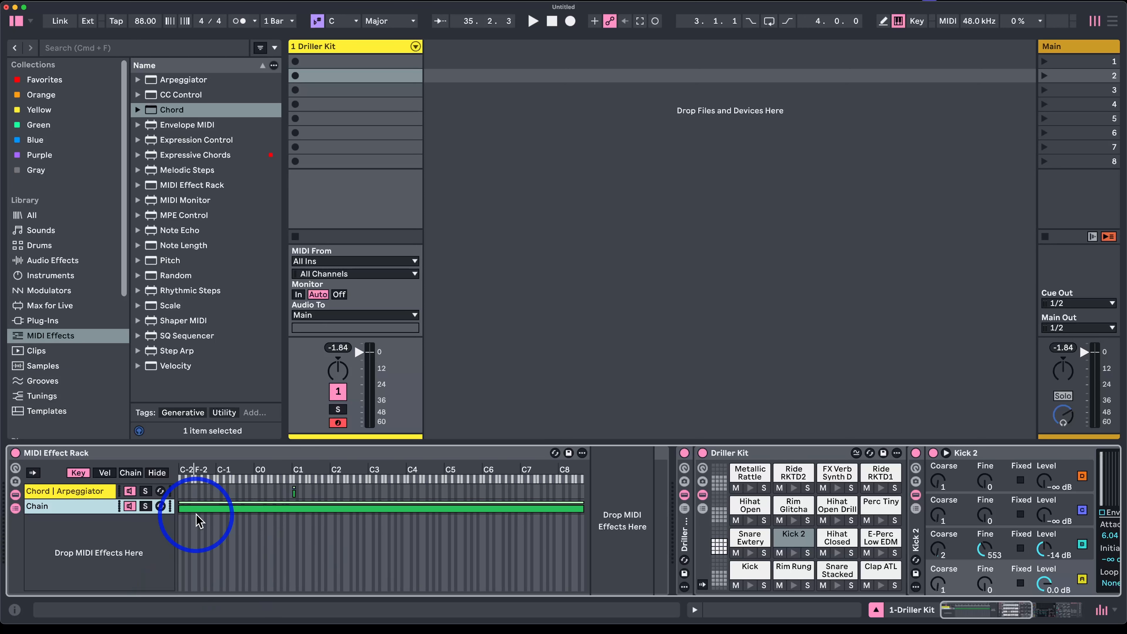
drag(181, 508, 279, 512)
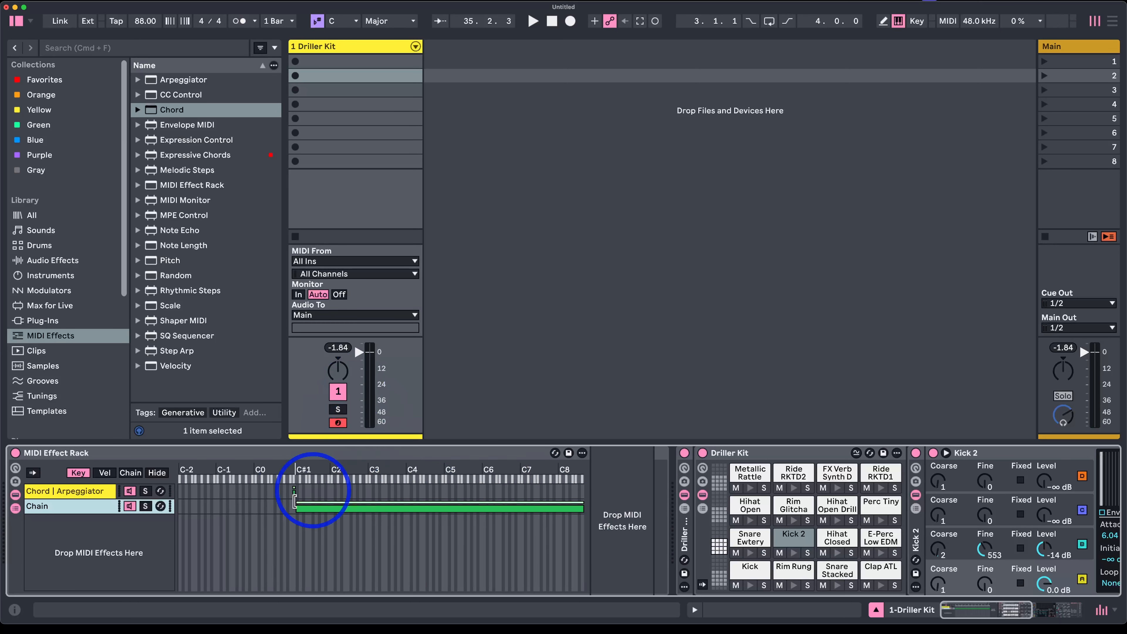
key(Delete)
Step: Duplicate the Chord | Arpeggiator chain and move the copy's key zone up to C#1
key(super+d)
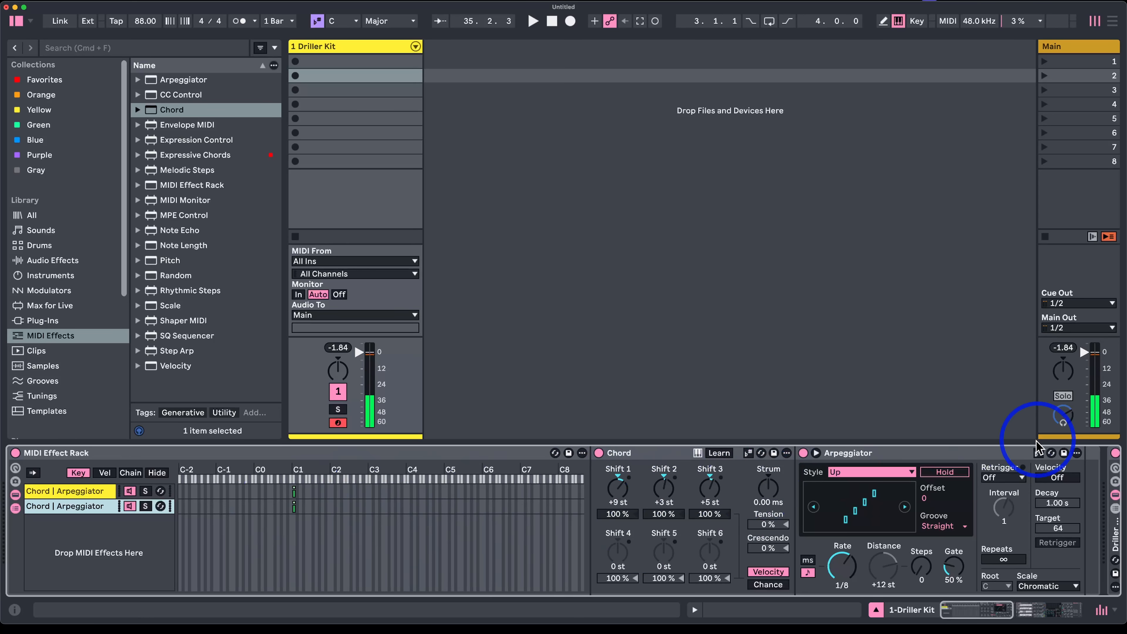
scroll(1058, 519, right, 6)
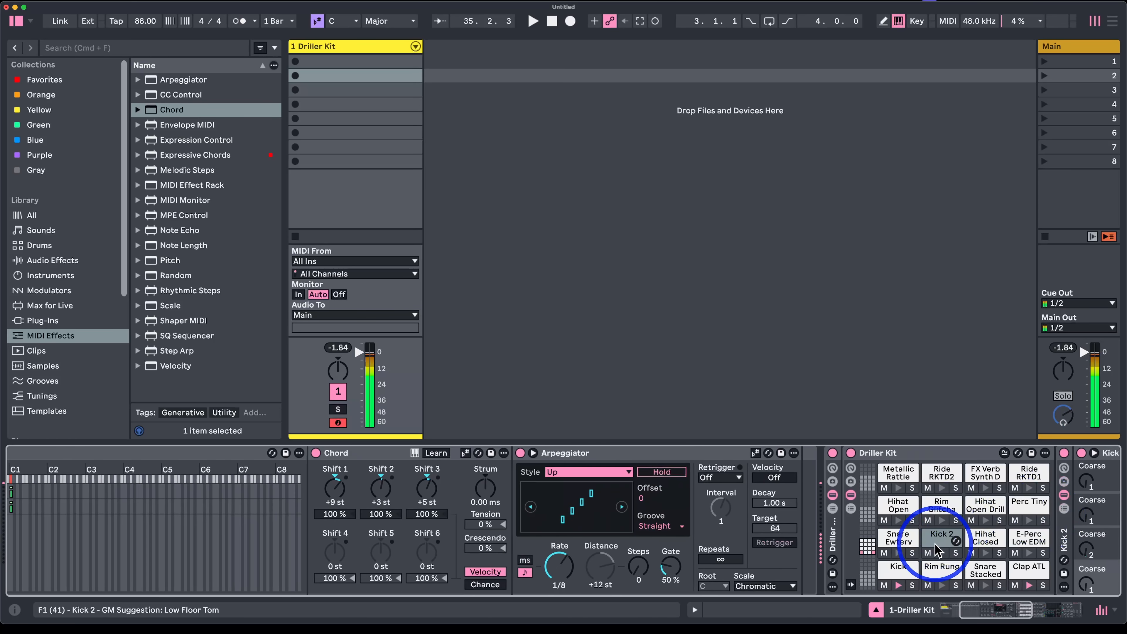
scroll(843, 555, left, 6)
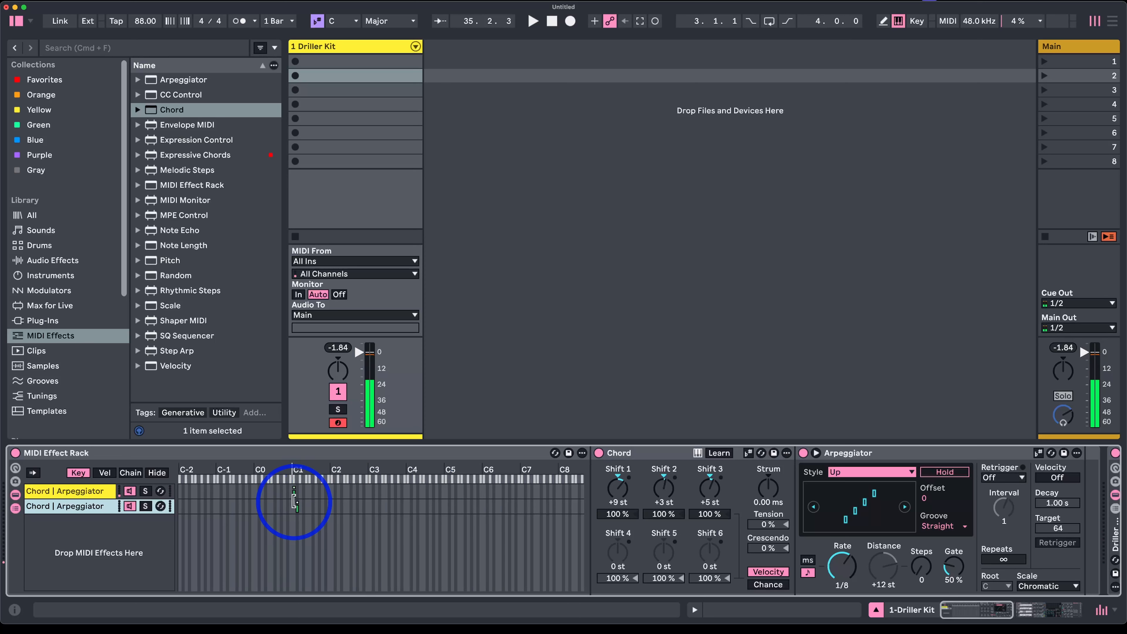
Step: Insert a Pitch effect before Chord in the duplicated chain and set its pitch to -1 st
drag(170, 260, 613, 510)
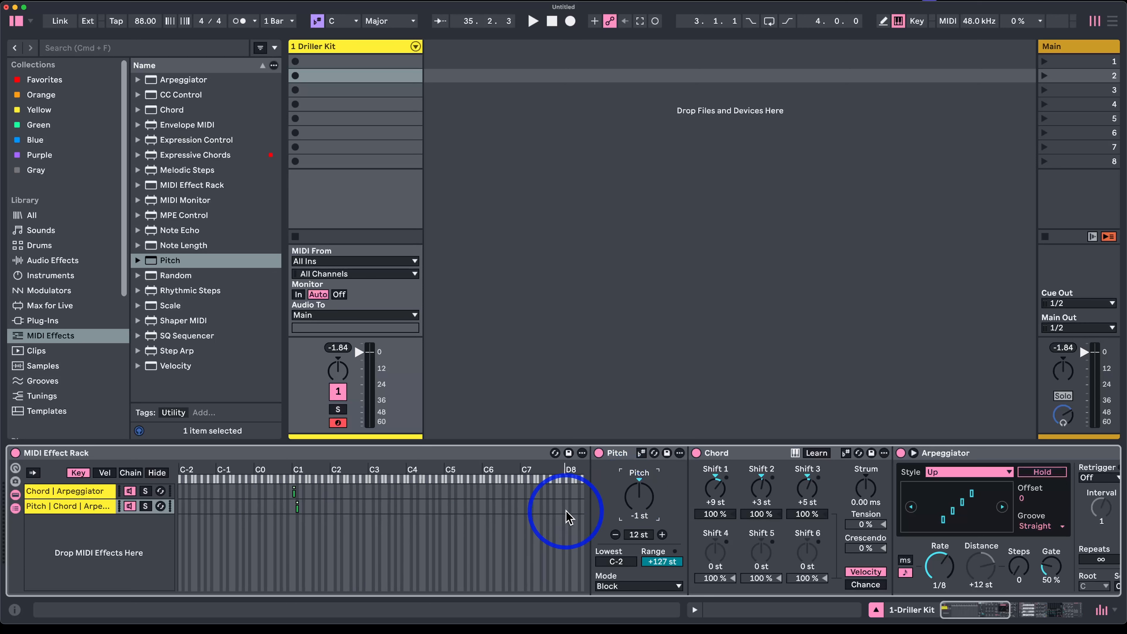
key(a)
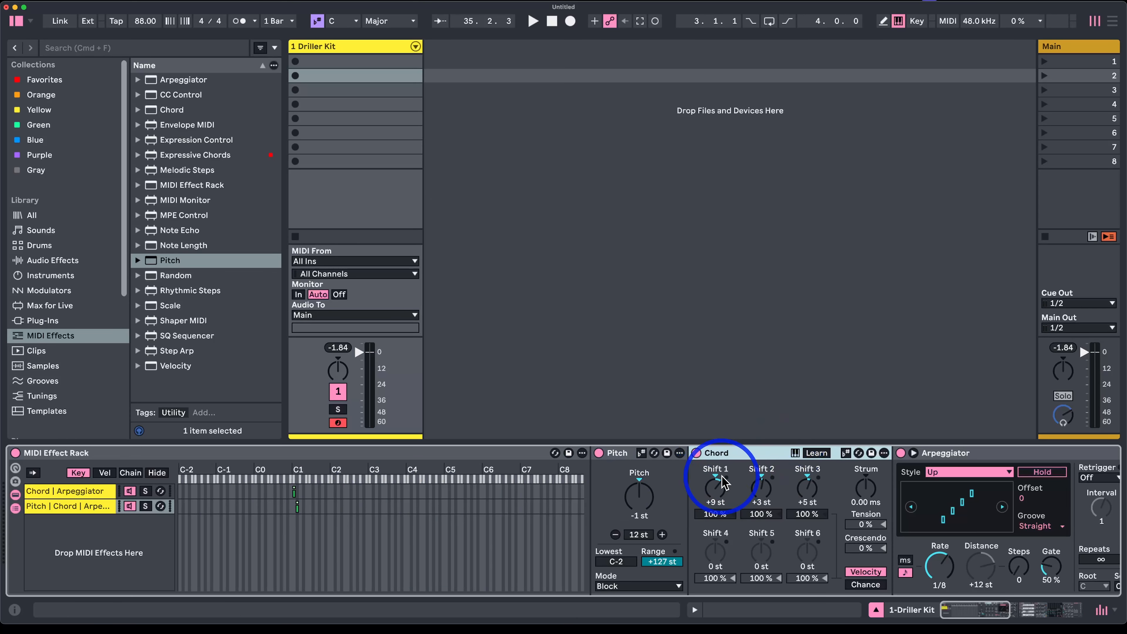
Step: Reset Shifts 1, 2 and 3 of the duplicated chain's Chord effect to 0 st
scroll(726, 461, right, 10)
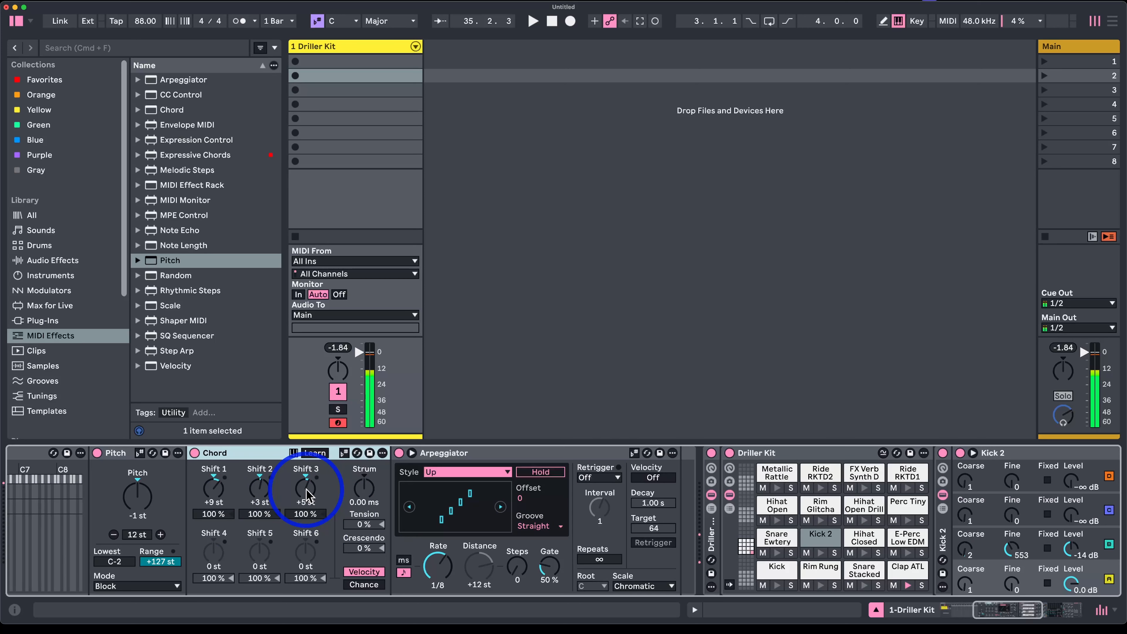
click(308, 494)
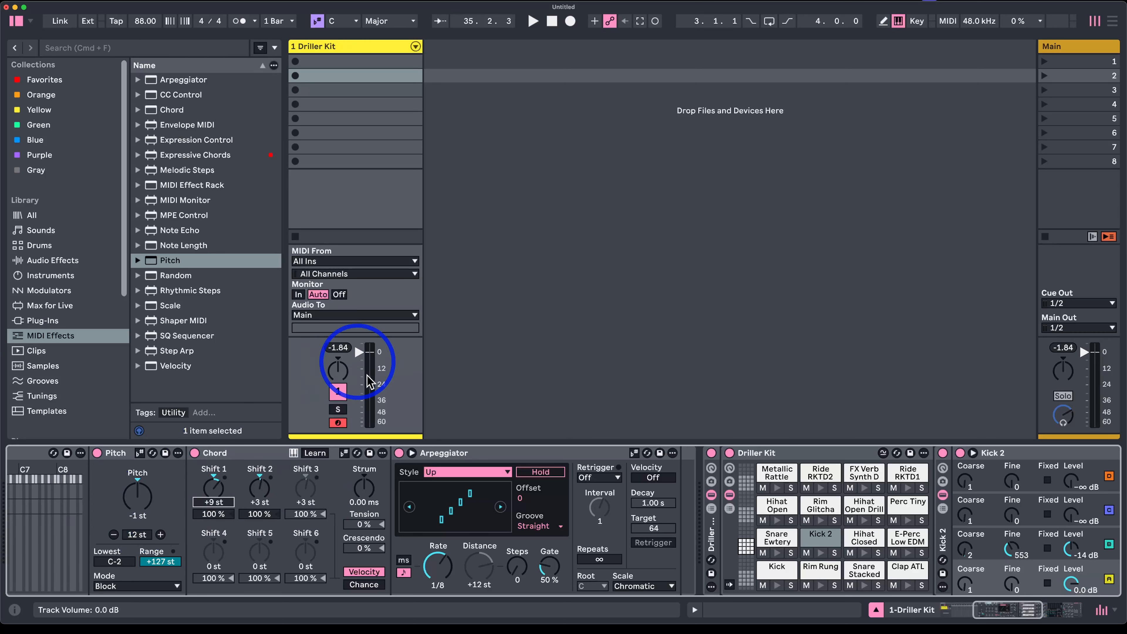
double_click(216, 495)
click(265, 496)
double_click(261, 490)
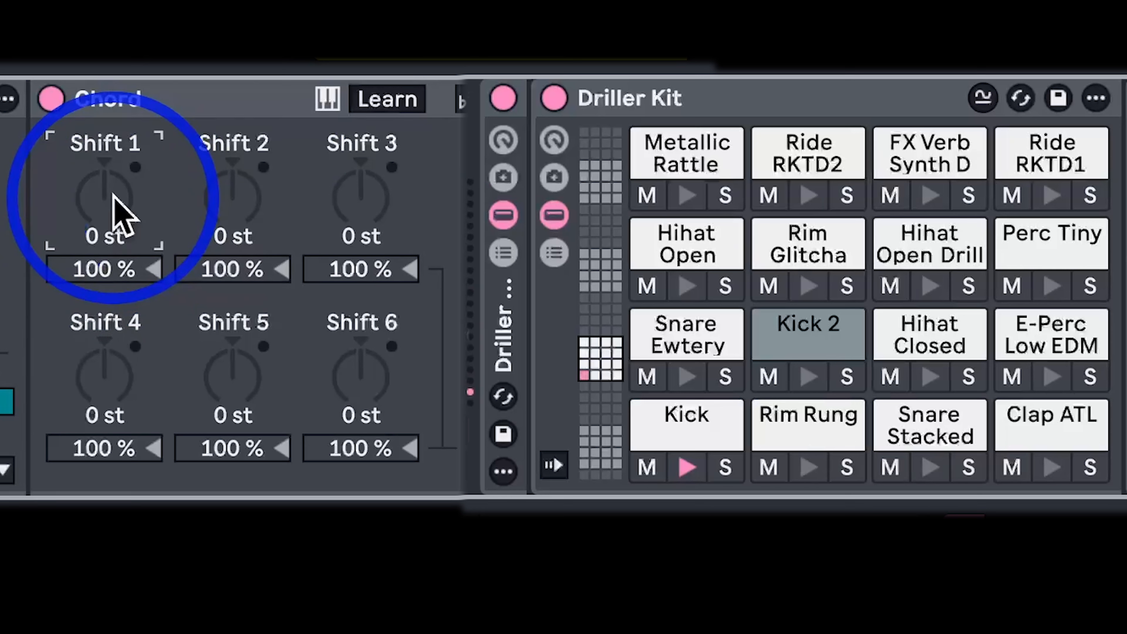
Step: Set the duplicated chain's Chord effect to +2 st on Shift 1, +4 st on Shift 2 and +6 st on Shift 3
drag(115, 195, 115, 178)
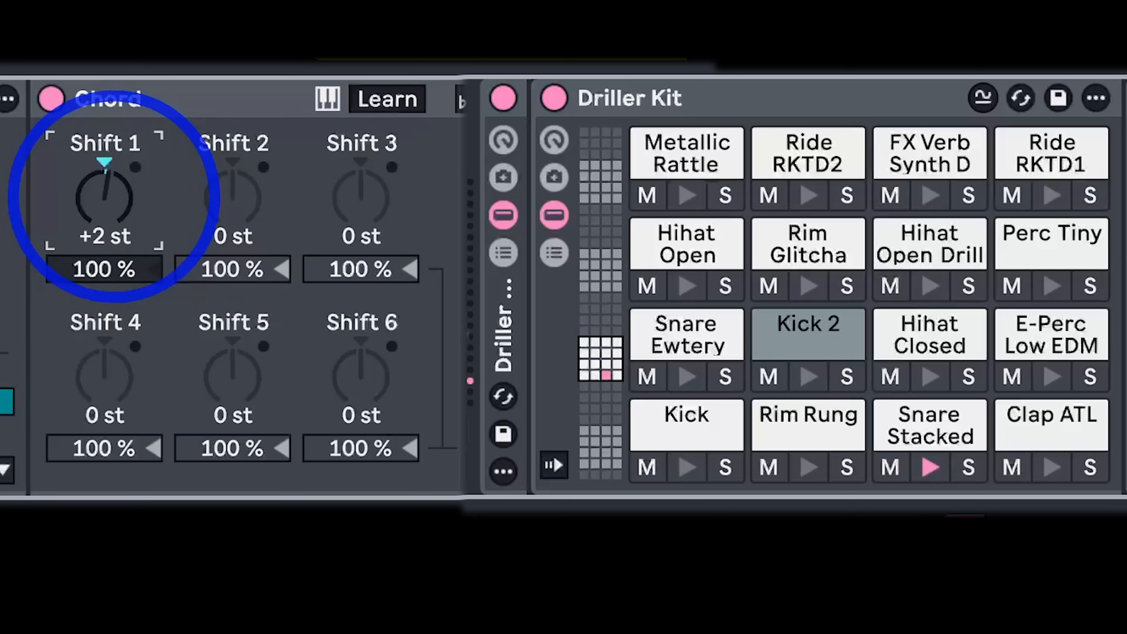
click(204, 195)
drag(207, 199, 207, 164)
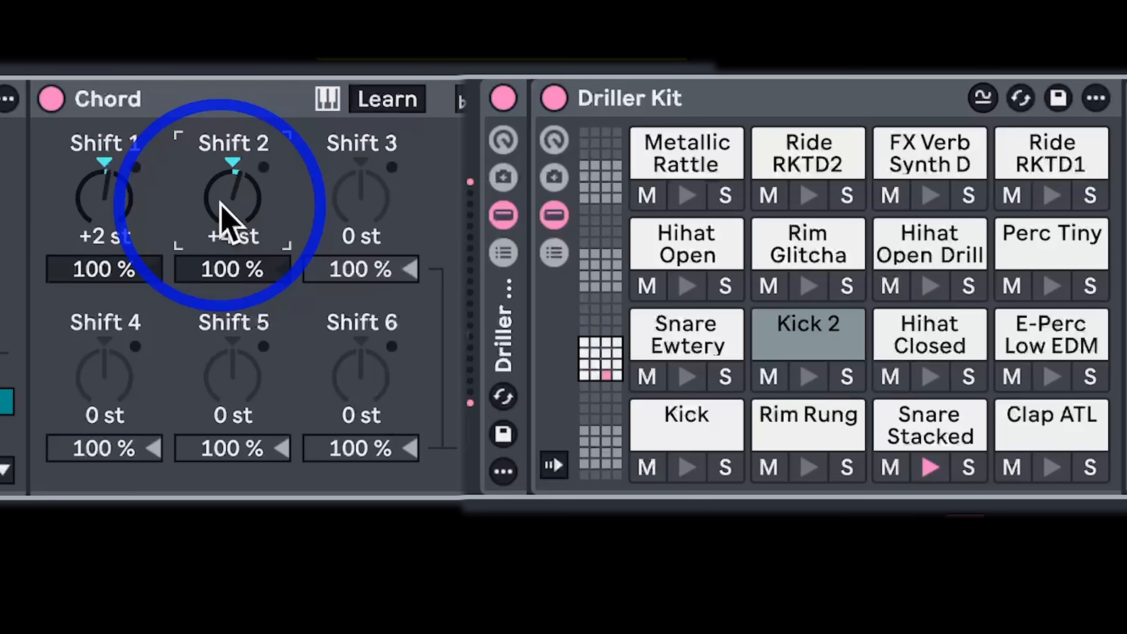
drag(352, 222, 353, 169)
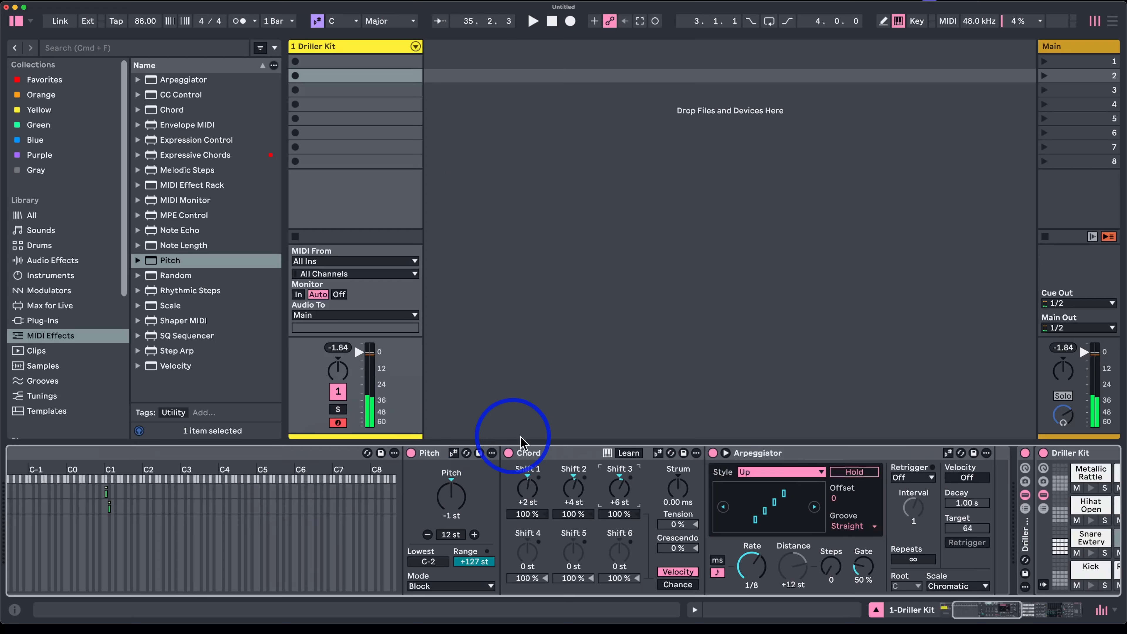
Step: Copy the Chord effect from the C#1 chain and replace the Chord effect in the first chain with it
click(542, 450)
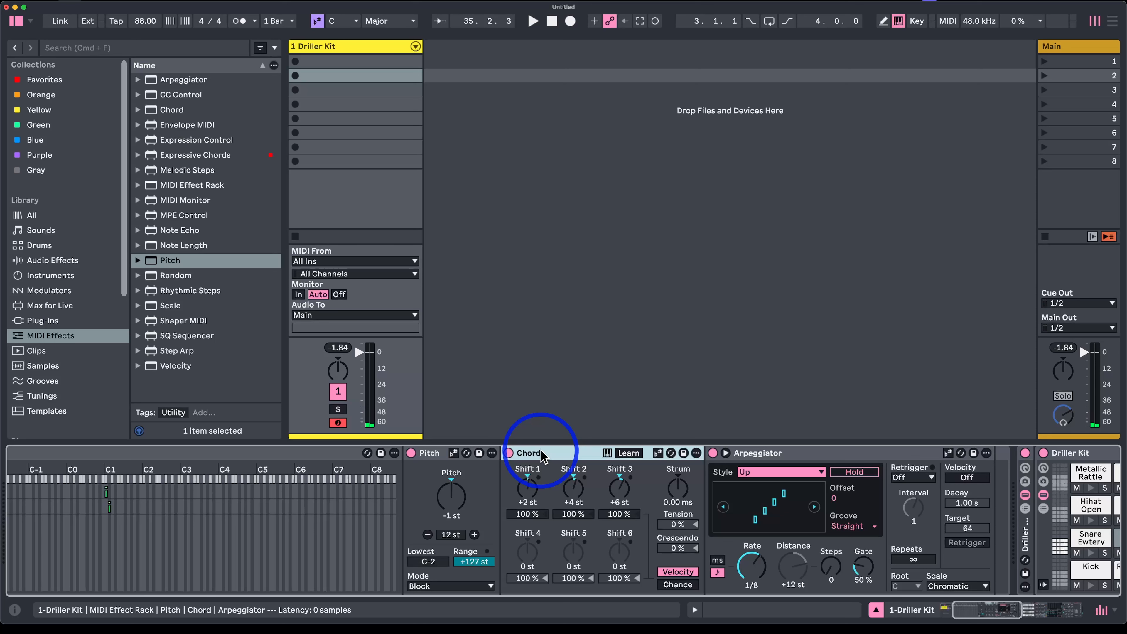
scroll(542, 458, left, 3)
click(53, 490)
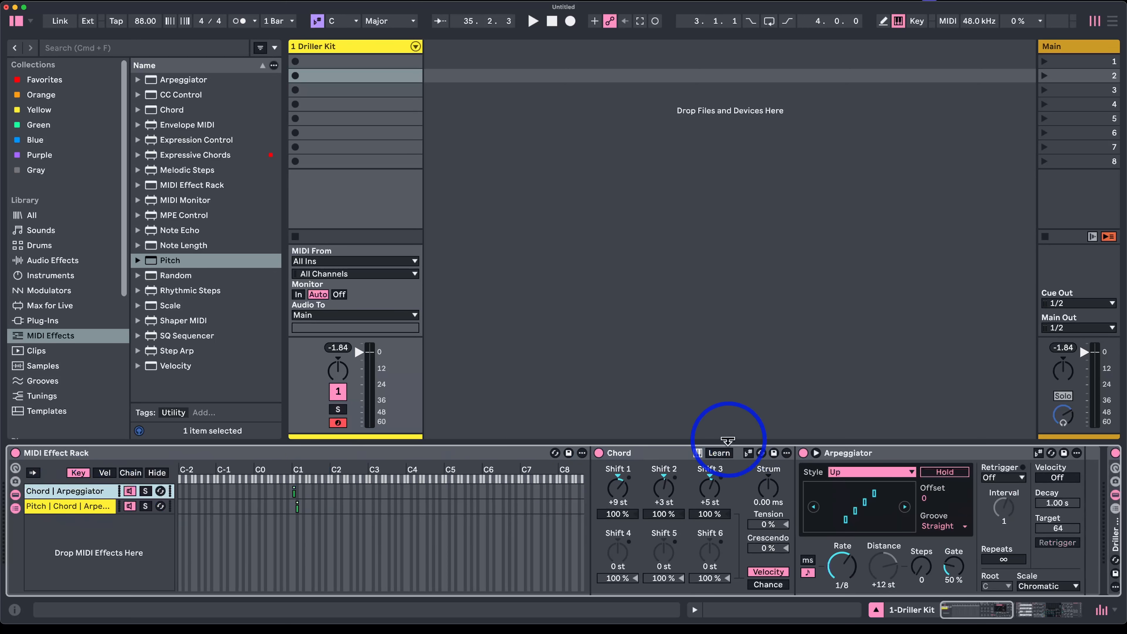
click(651, 457)
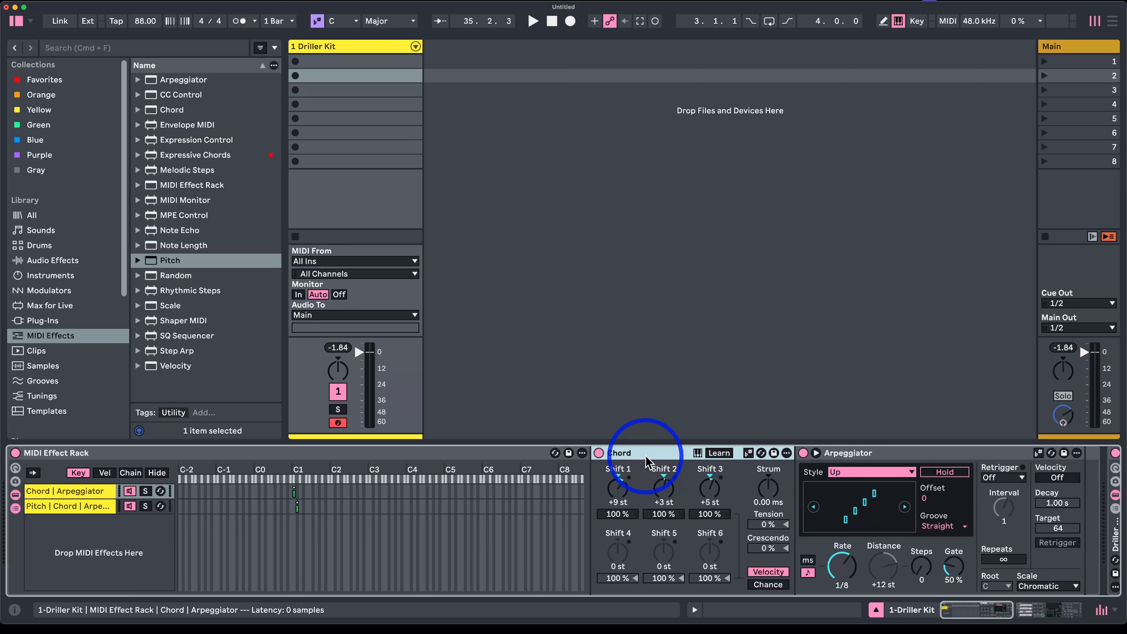
double_click(645, 457)
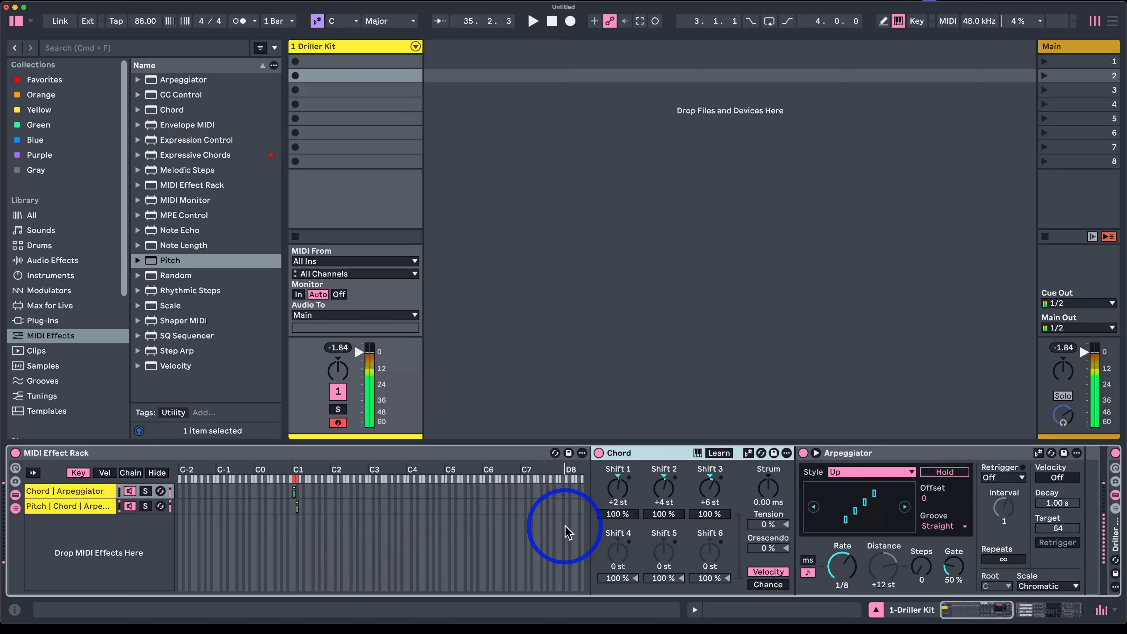
Step: Set the Arpeggiator rate in the Pitch | Chord | Arpeggiator chain to 1/16
click(85, 506)
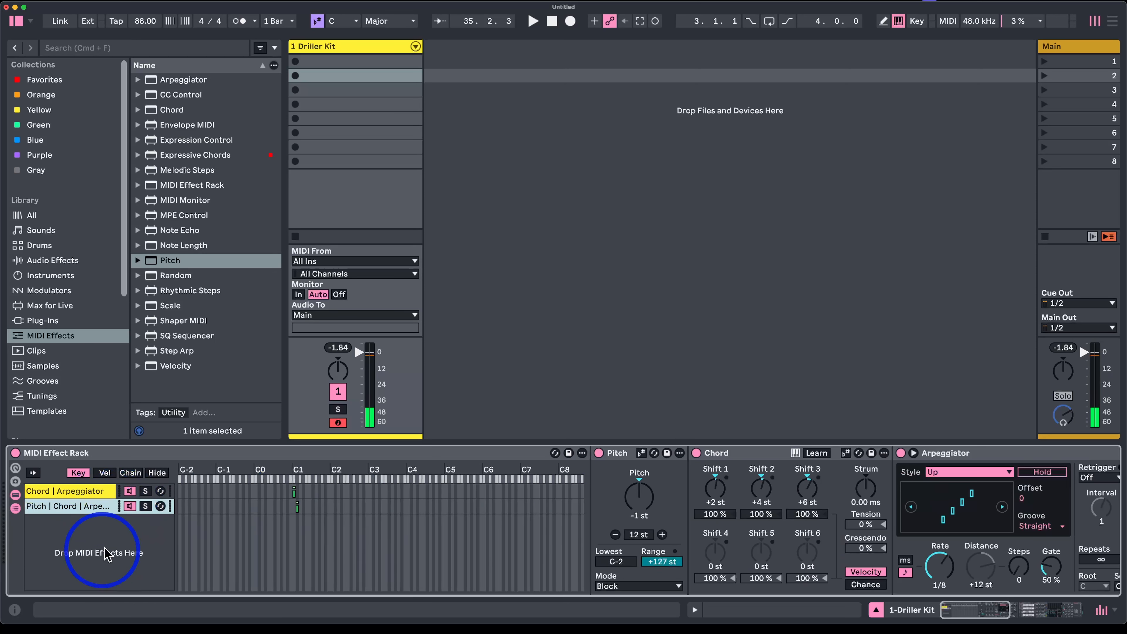
drag(940, 571, 939, 565)
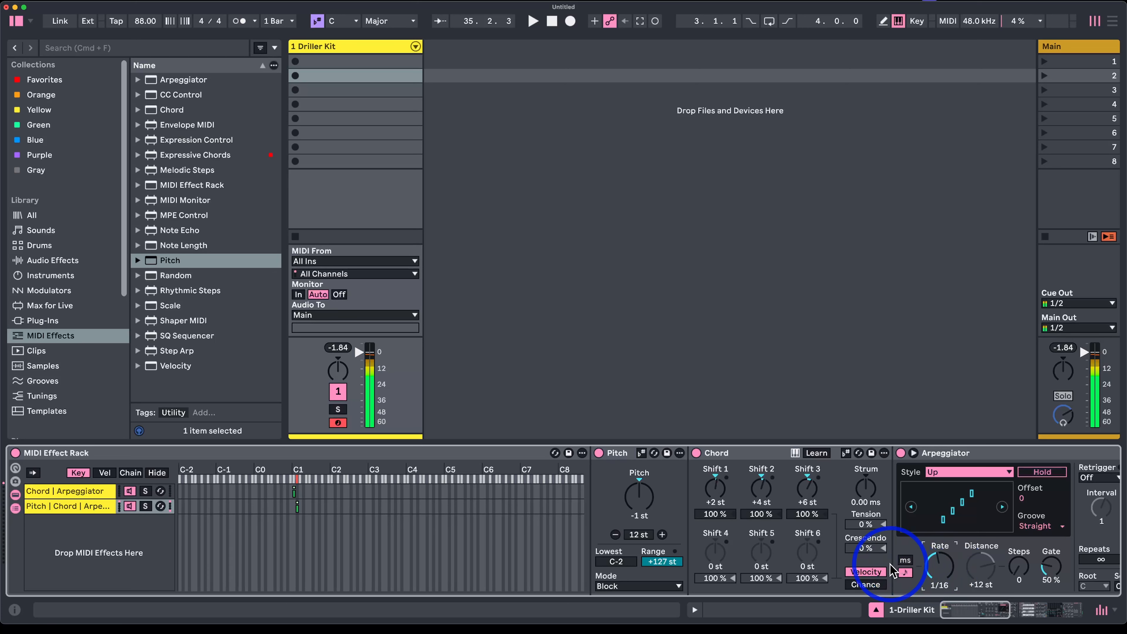
scroll(772, 560, right, 5)
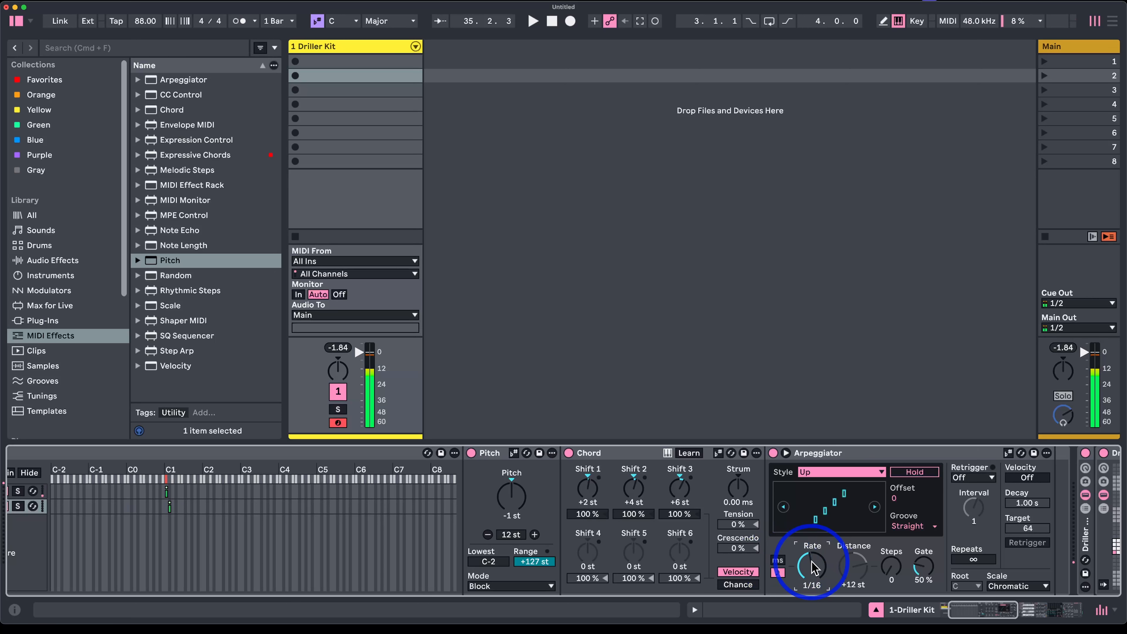
Step: Duplicate the Pitch | Chord | Arpeggiator chain onto key D1 and set the copy's pitch to -2 st
click(80, 507)
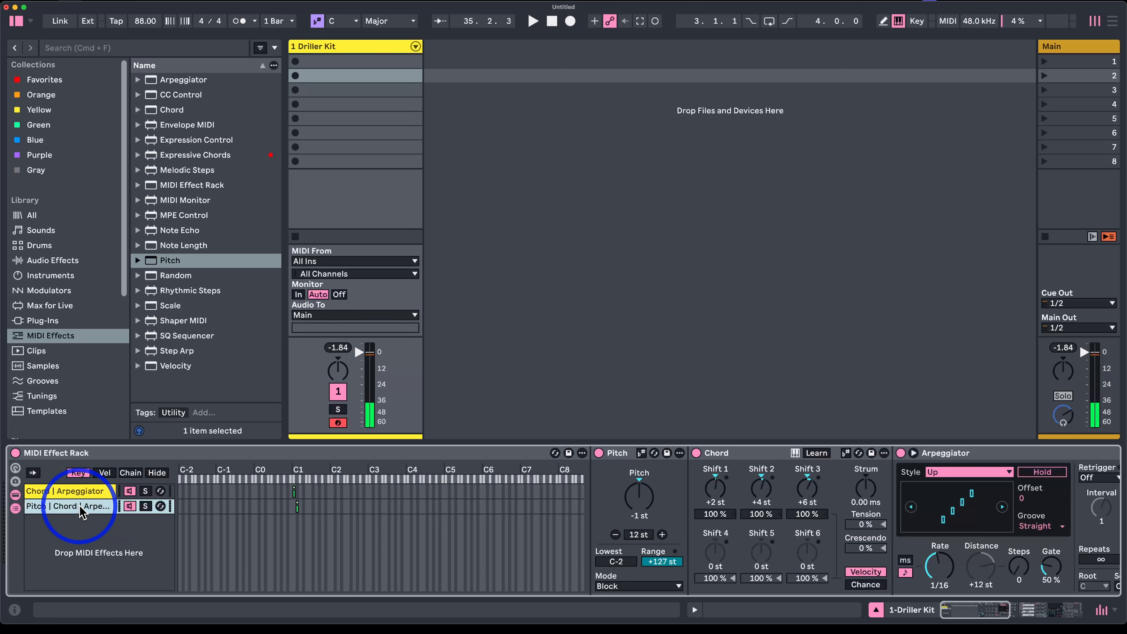
key(super+d)
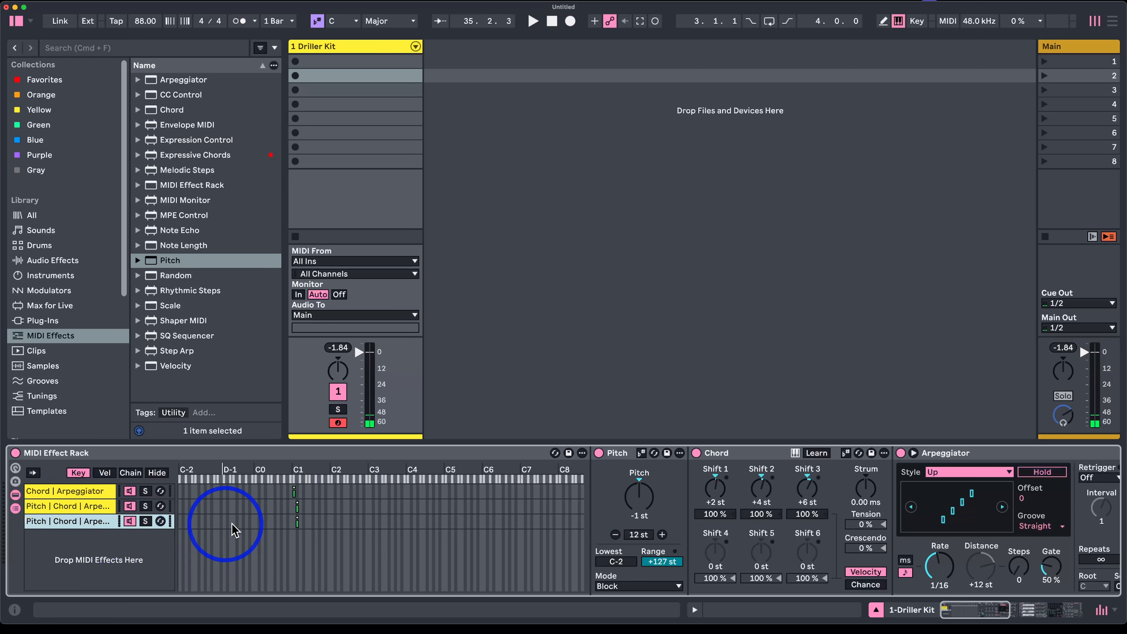
drag(297, 522, 300, 524)
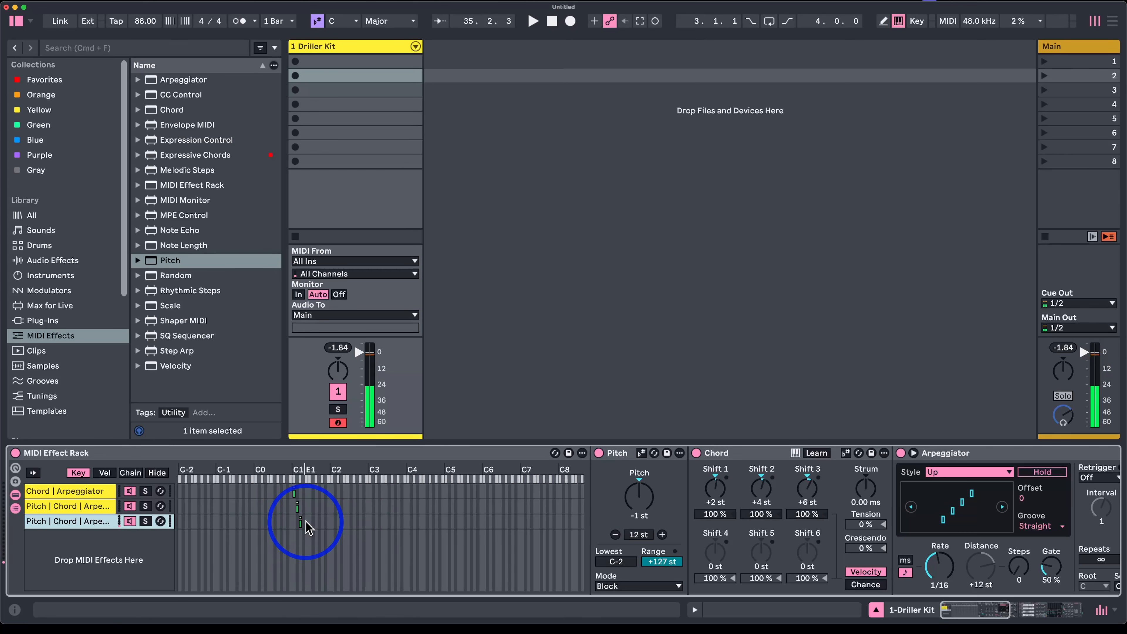
click(637, 502)
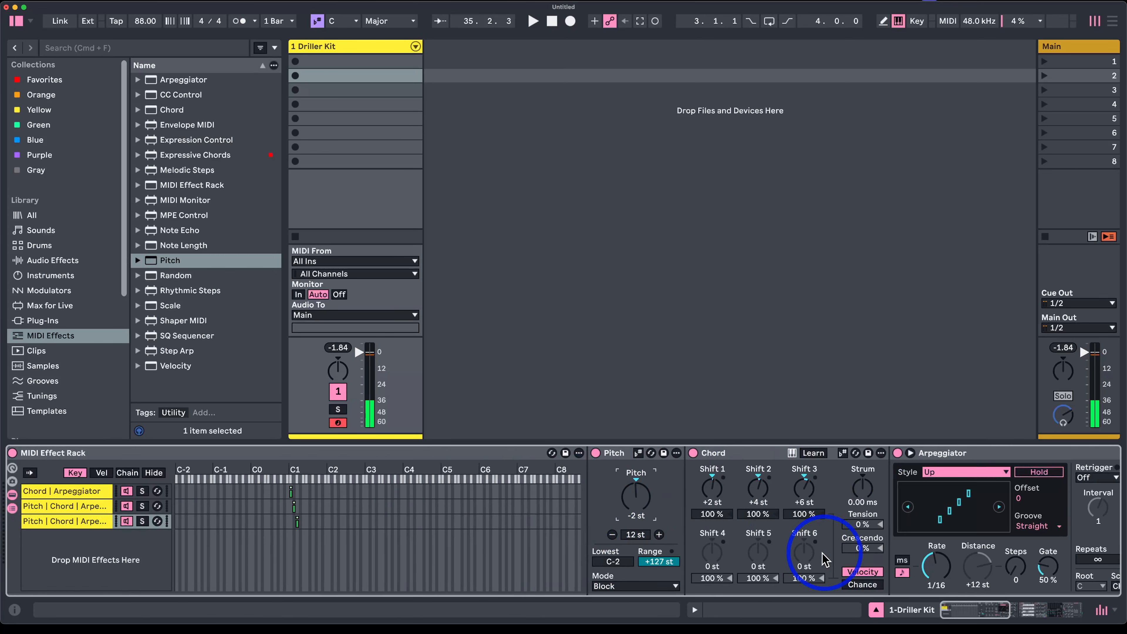
Step: Move Chord after the Arpeggiator in the D1 chain and set the Arpeggiator rate to 1/12
scroll(727, 550, right, 10)
drag(192, 456, 577, 481)
scroll(296, 566, left, 6)
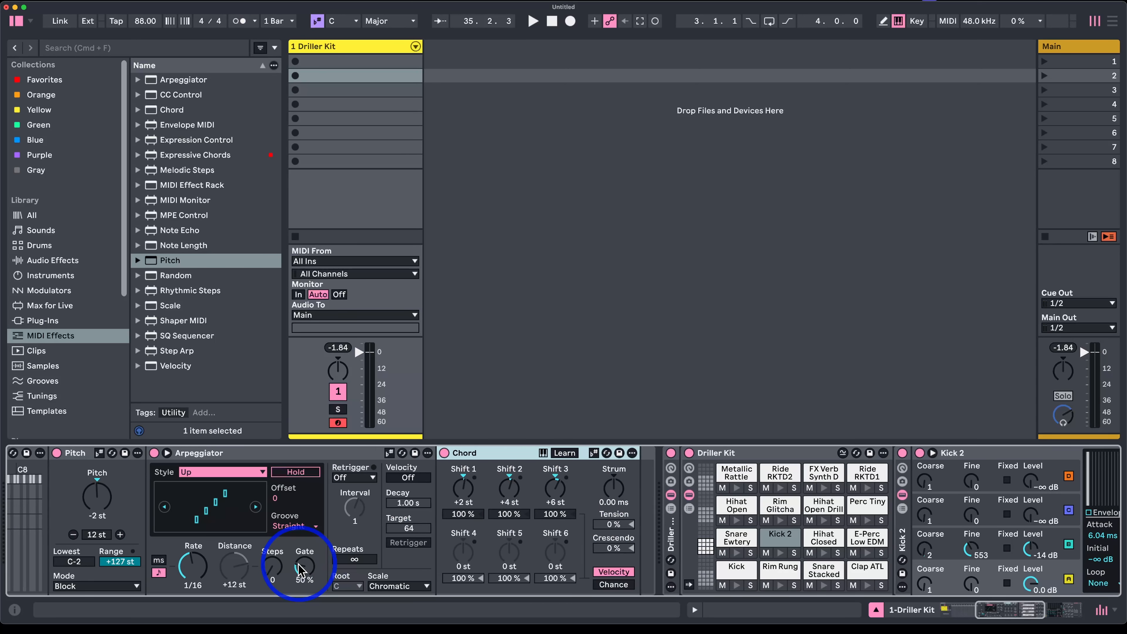
drag(435, 576, 435, 582)
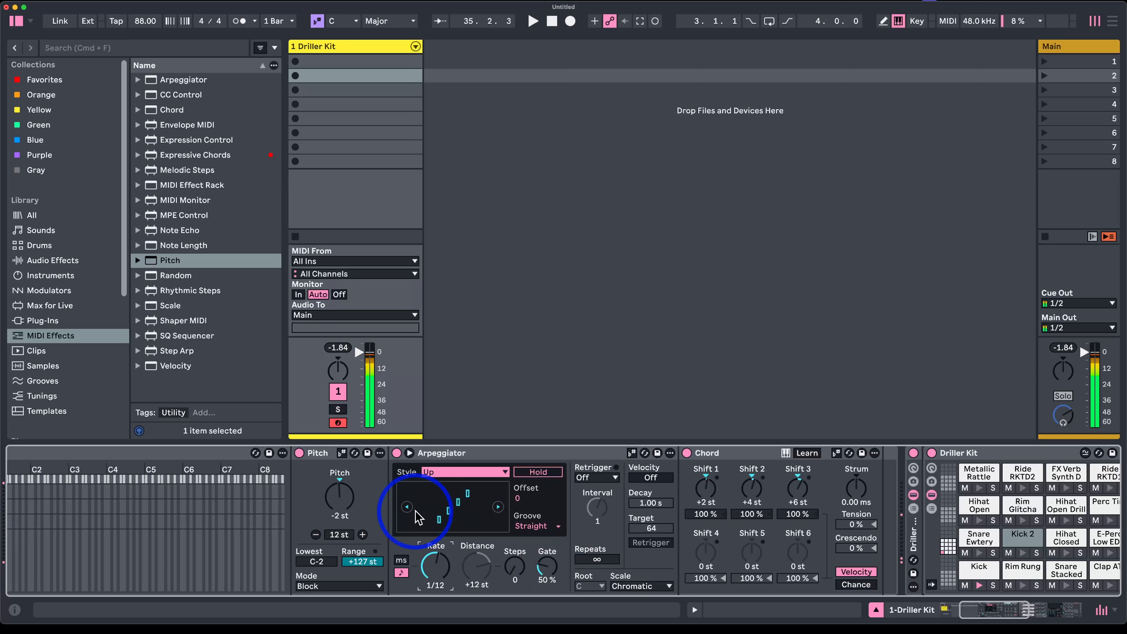
Step: Set the song tempo to 120 BPM
click(144, 21)
text(120)
key(Return)
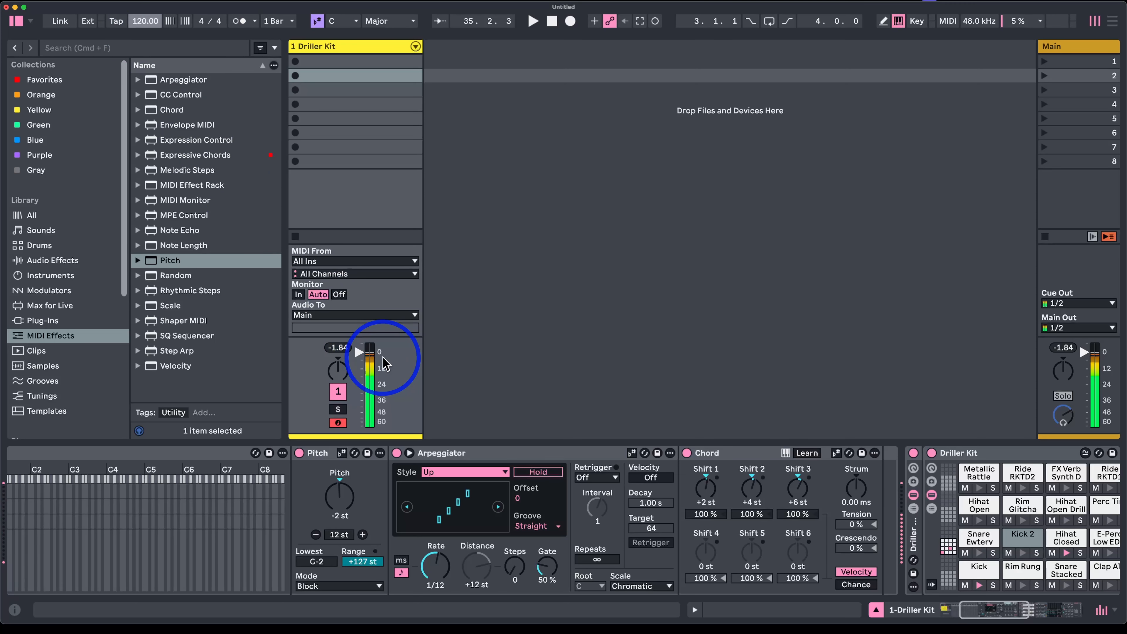
Step: Duplicate the Pitch | Arpeggiator | Chord chain onto key D#1 and reset the copy's pitch to 0 st
scroll(319, 492, left, 5)
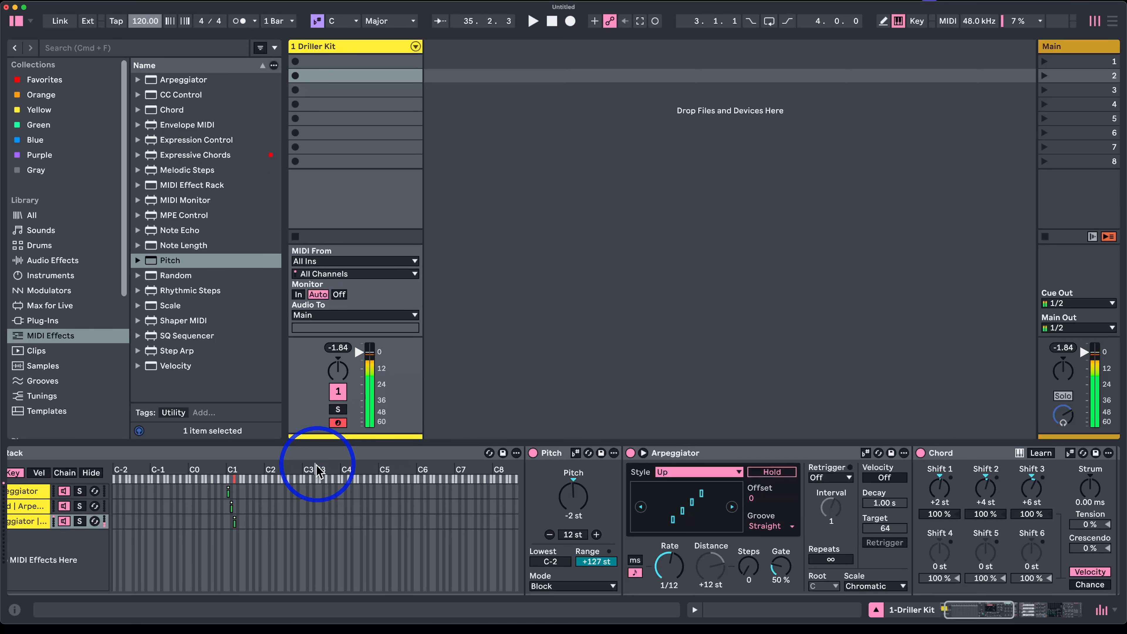
scroll(250, 522, left, 2)
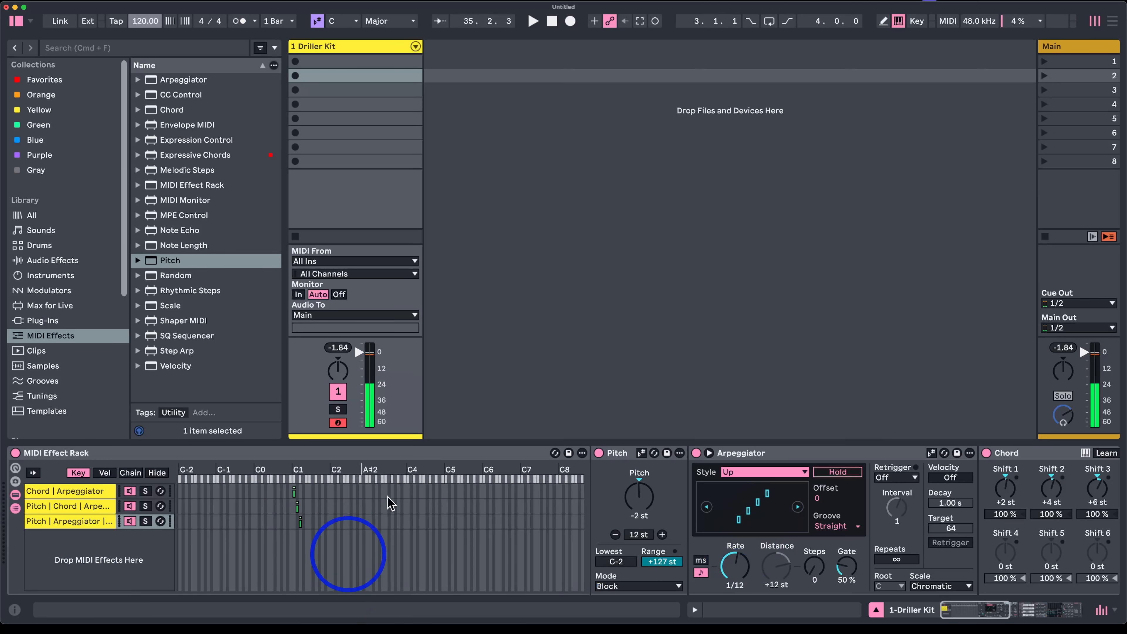
click(89, 506)
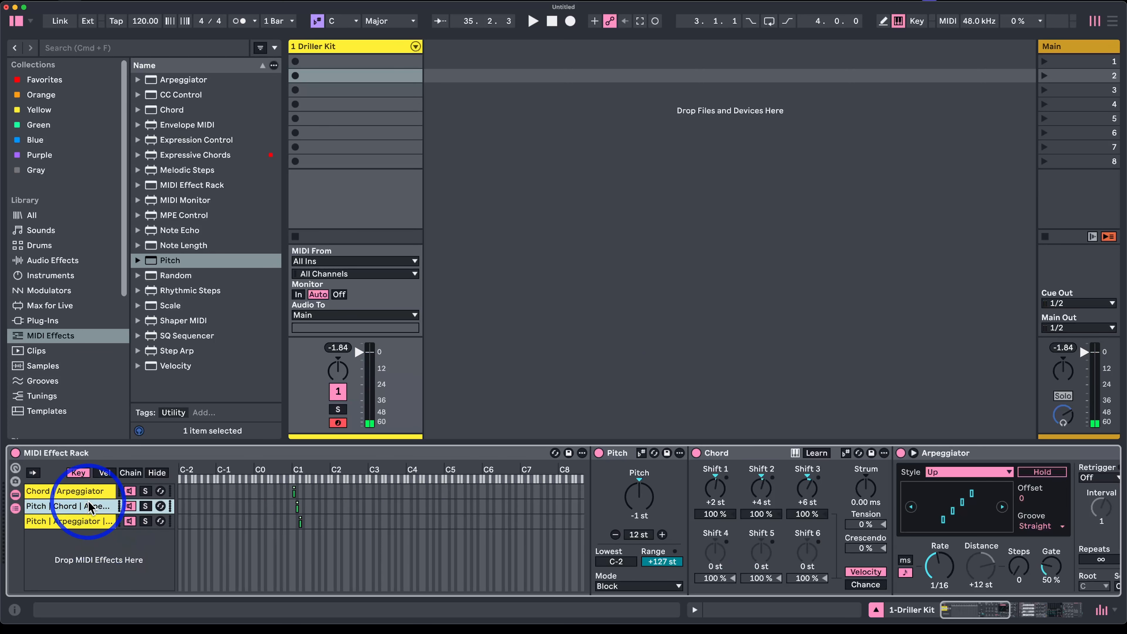
click(66, 522)
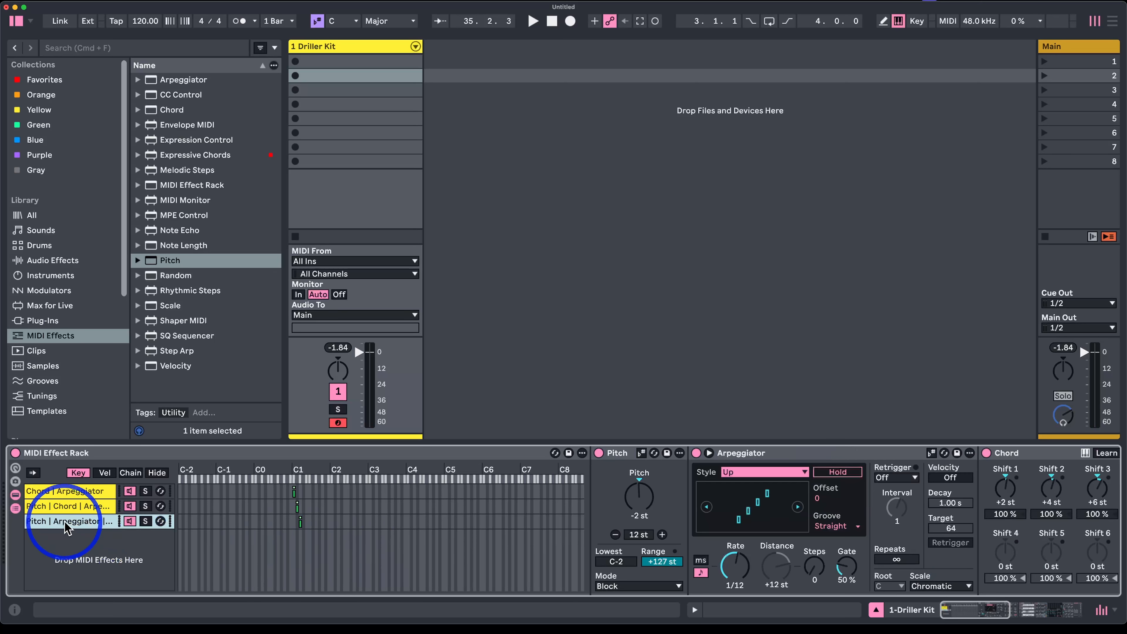
key(super+d)
drag(300, 536, 303, 540)
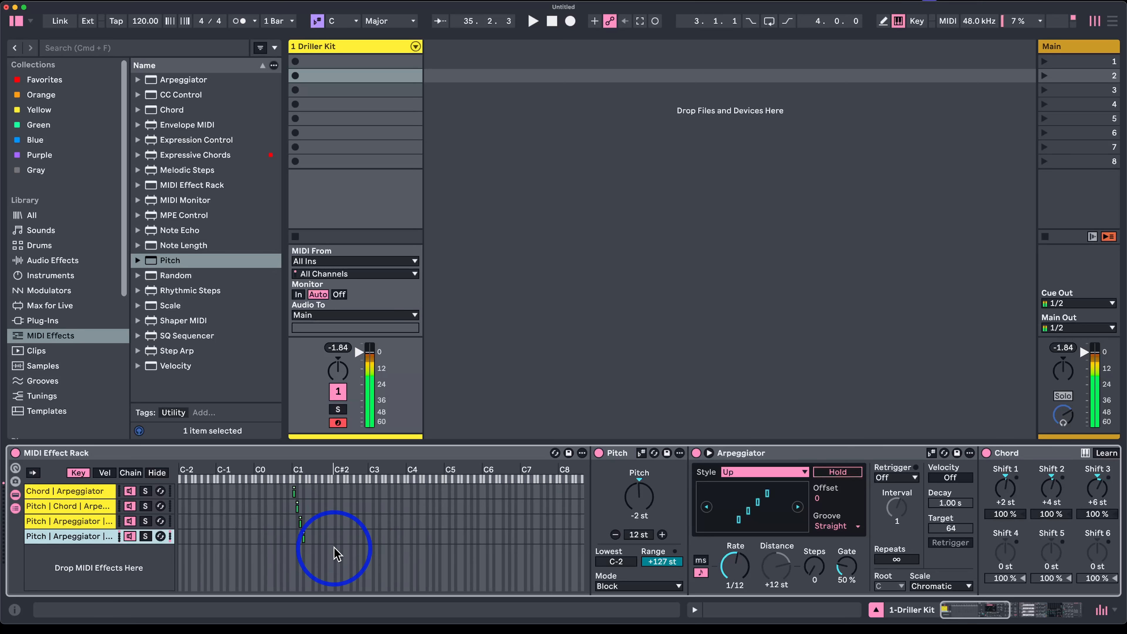
double_click(641, 493)
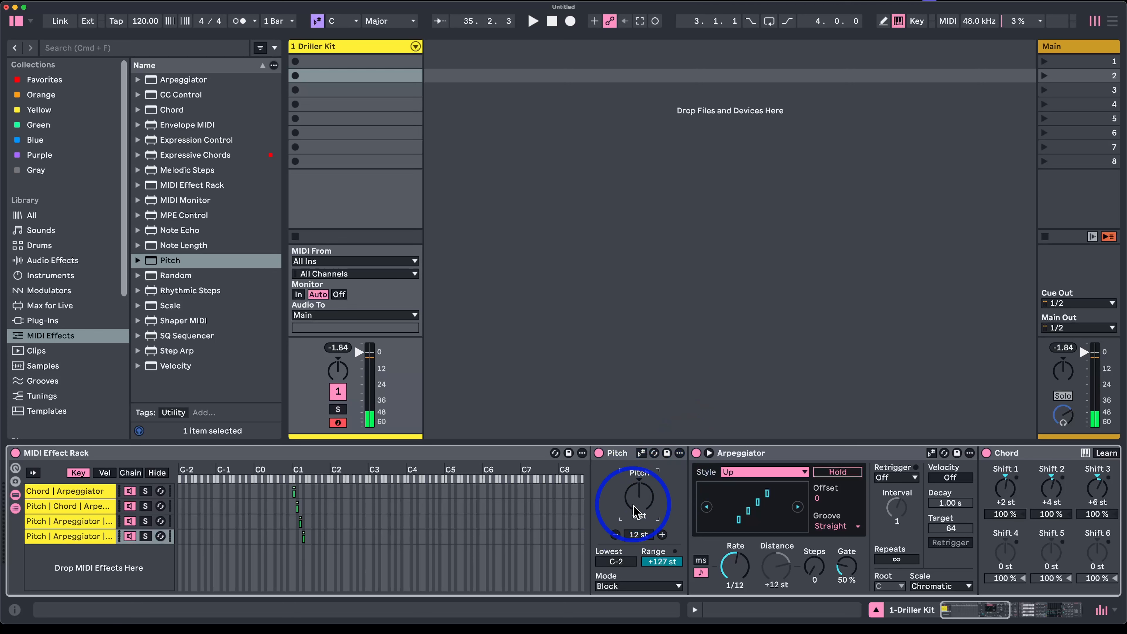
Step: Set Chord Shift 2 to +10, Shift 4 to +11, Shift 5 to -4 and Shift 6 to -1 st, and move Chord before the Arpeggiator
scroll(719, 488, right, 7)
drag(727, 499, 722, 493)
drag(686, 569, 727, 563)
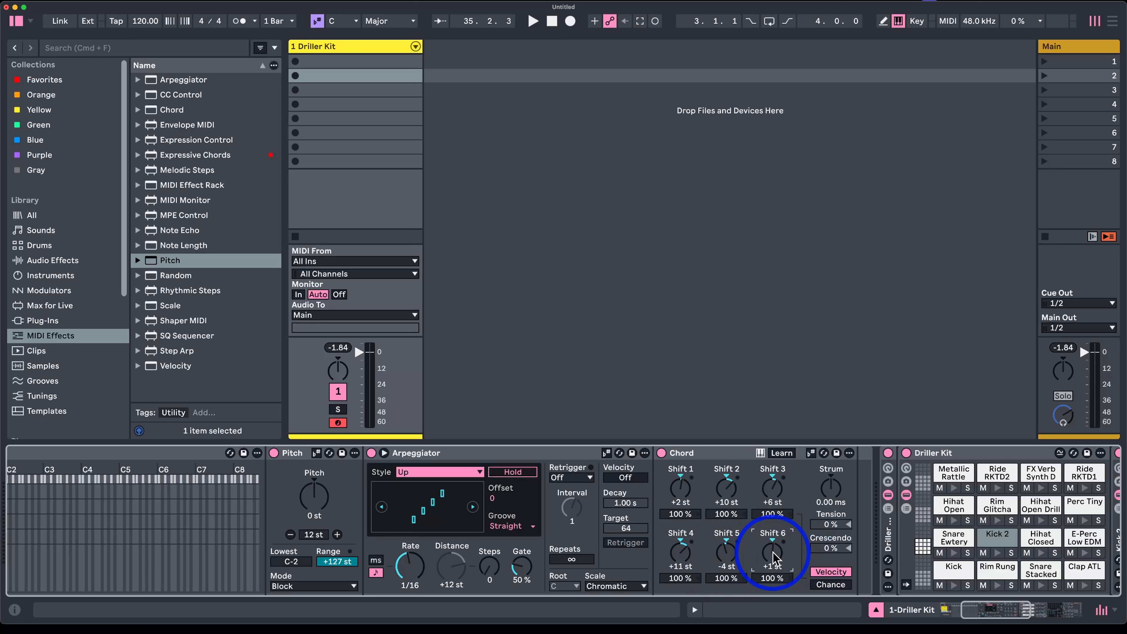
key(e)
drag(772, 555, 771, 562)
drag(732, 453, 448, 494)
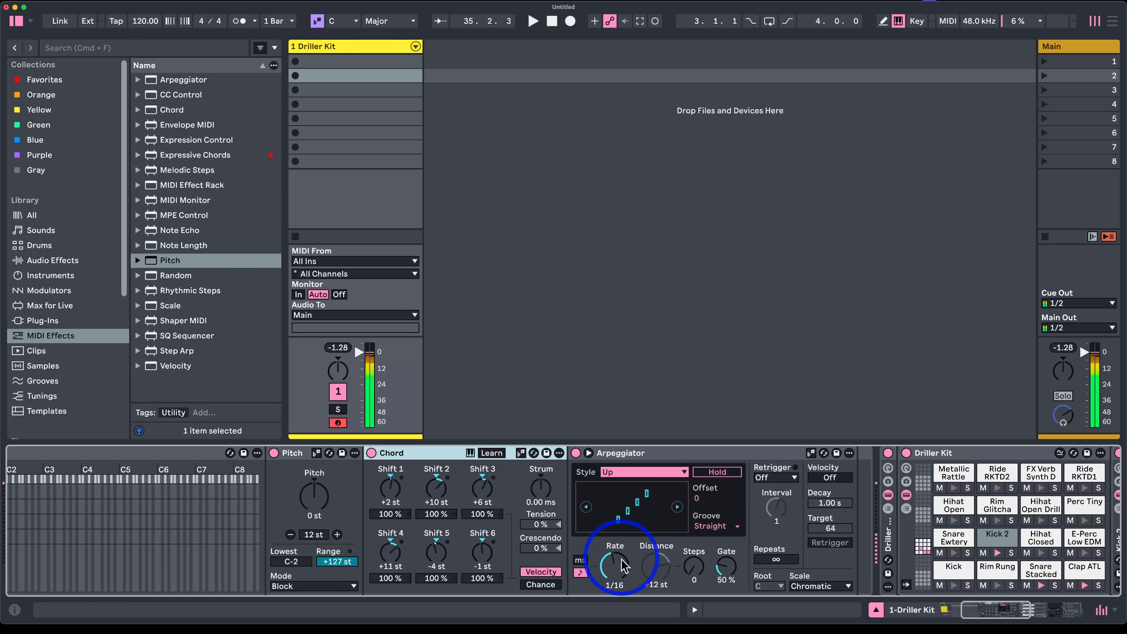
Step: Set Chord Shift 4 to +7 st and Shift 6 to 0 st, and the Arpeggiator to rate 1/16, distance +1 st and 1 step
click(615, 565)
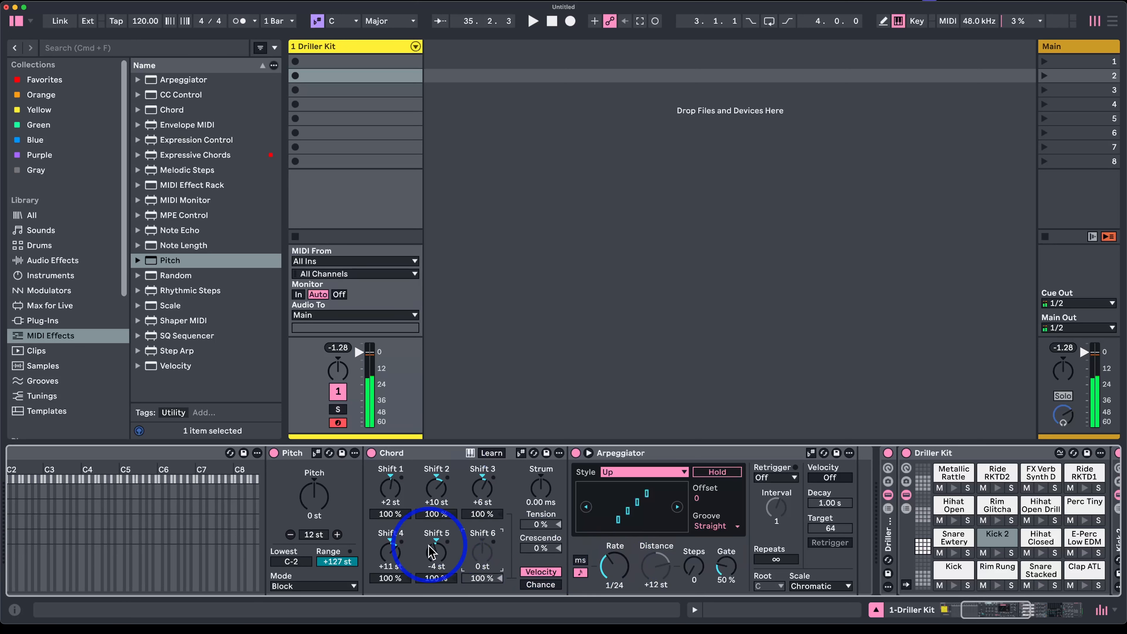
drag(390, 550, 390, 560)
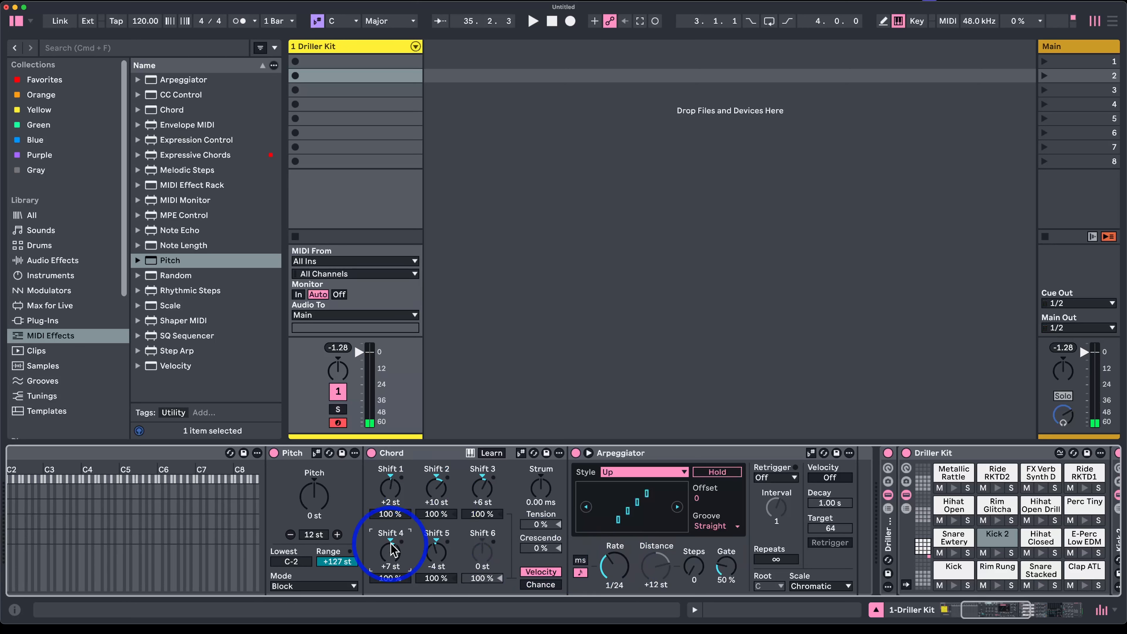
scroll(611, 513, right, 3)
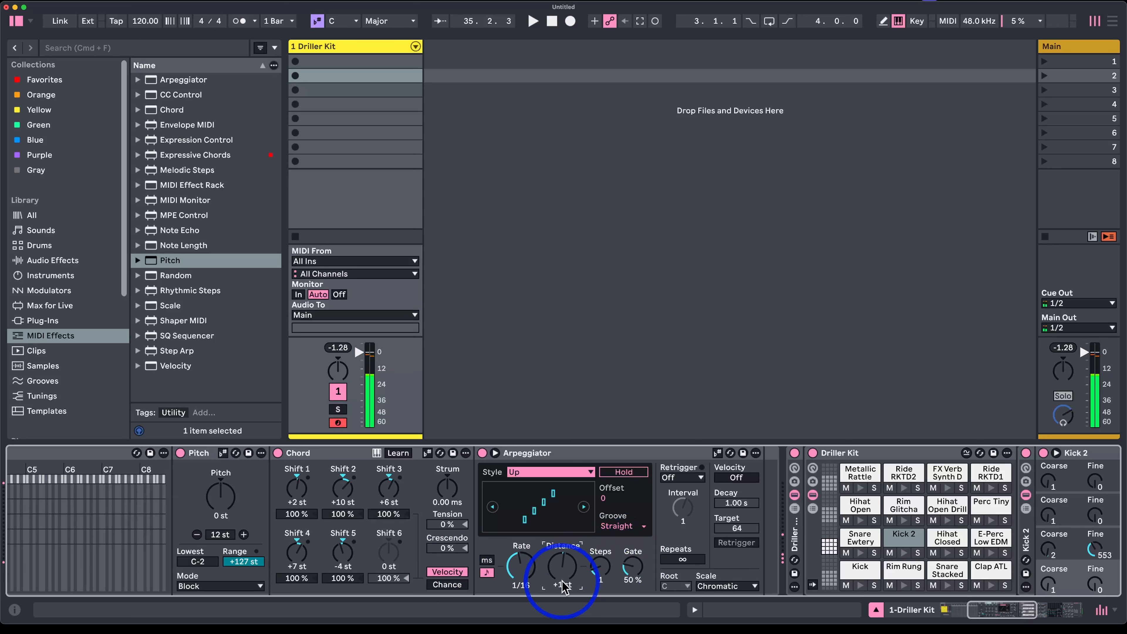
drag(517, 569, 517, 576)
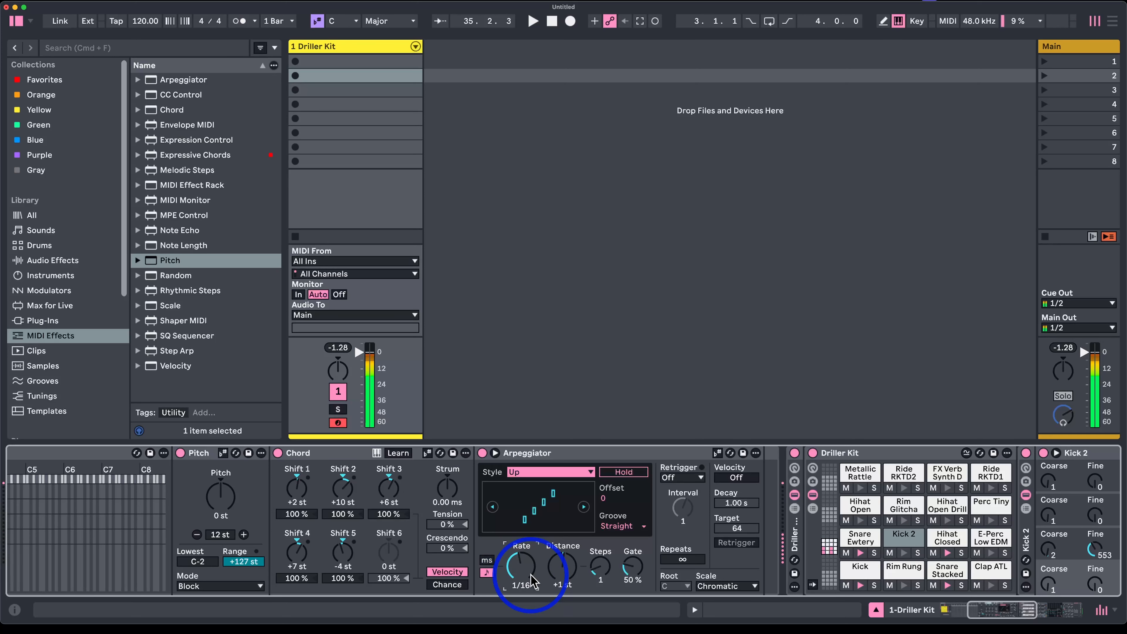
Step: Move the fourth chain's key zone up to E1
scroll(526, 577, left, 5)
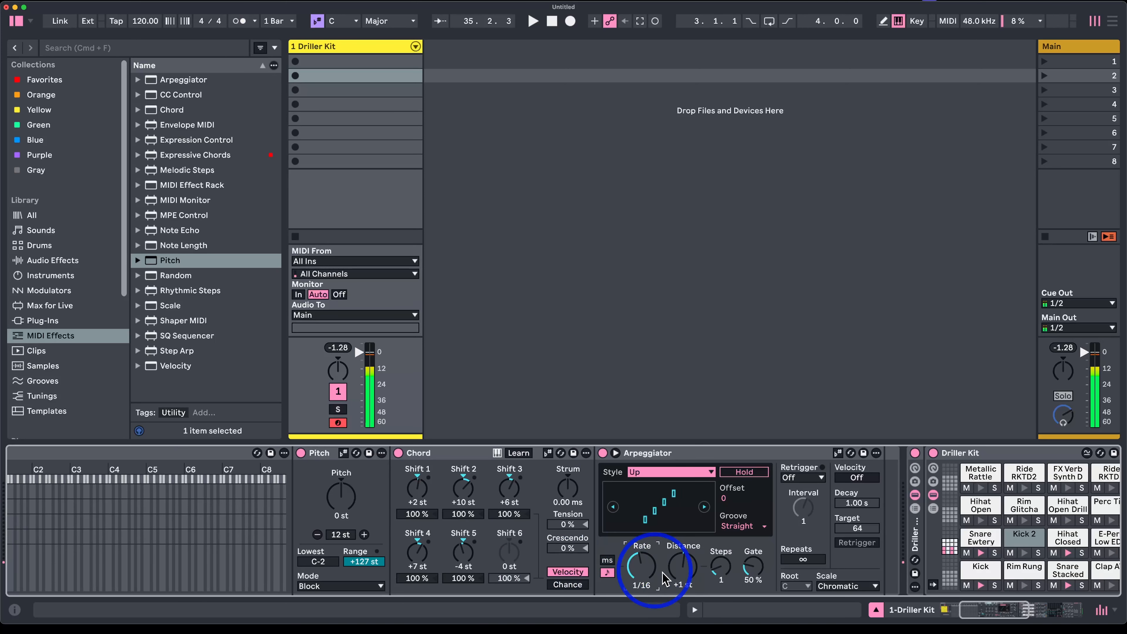
scroll(656, 588, left, 3)
scroll(656, 591, left, 10)
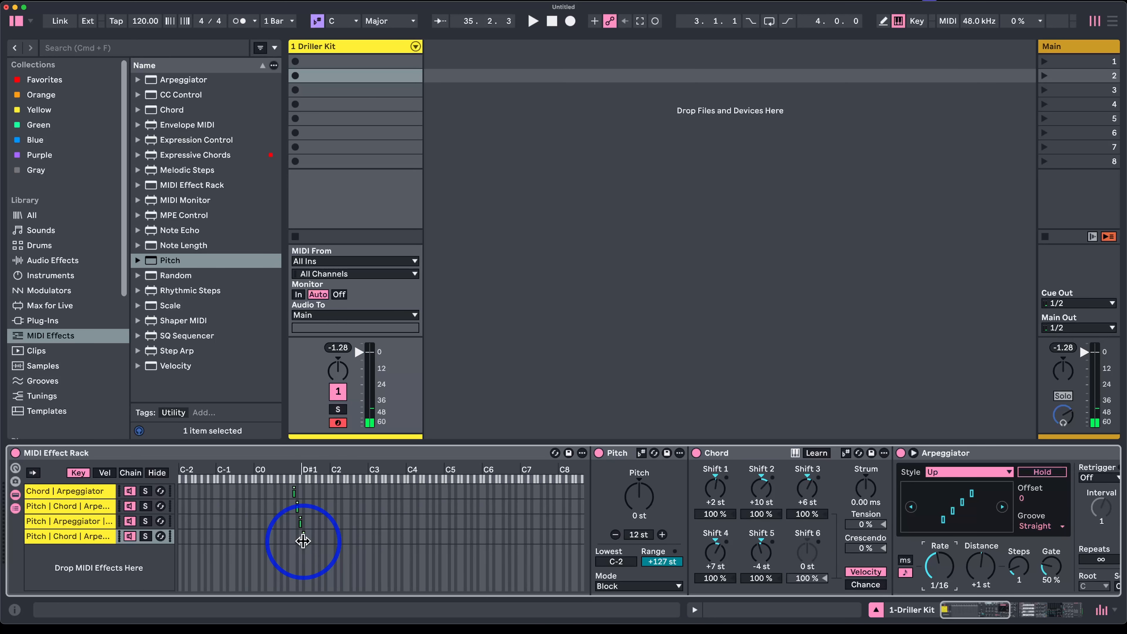
drag(303, 540, 305, 541)
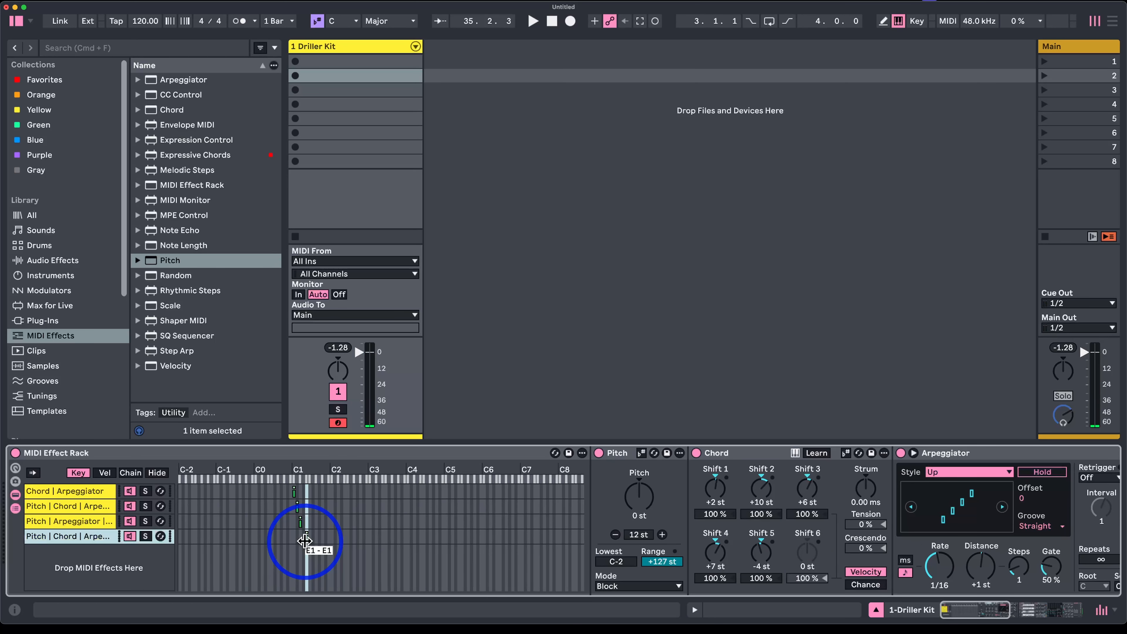
Step: Duplicate the Pitch | Arpeggiator | Chord chain and move the copy's key zone to D#1
click(111, 521)
key(super+d)
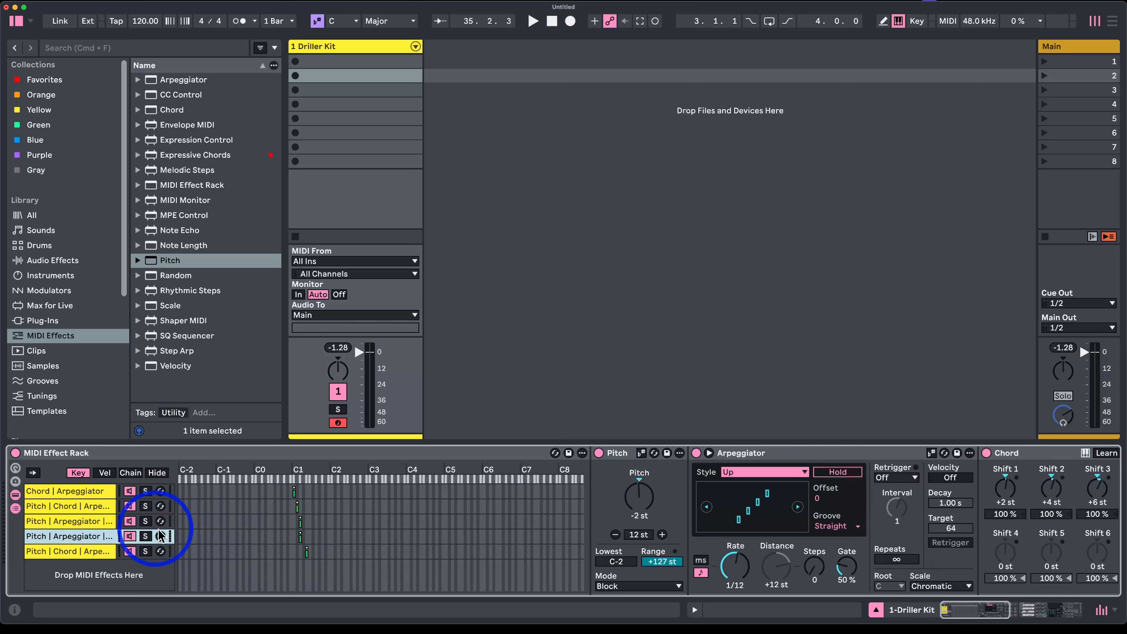
drag(302, 539, 298, 538)
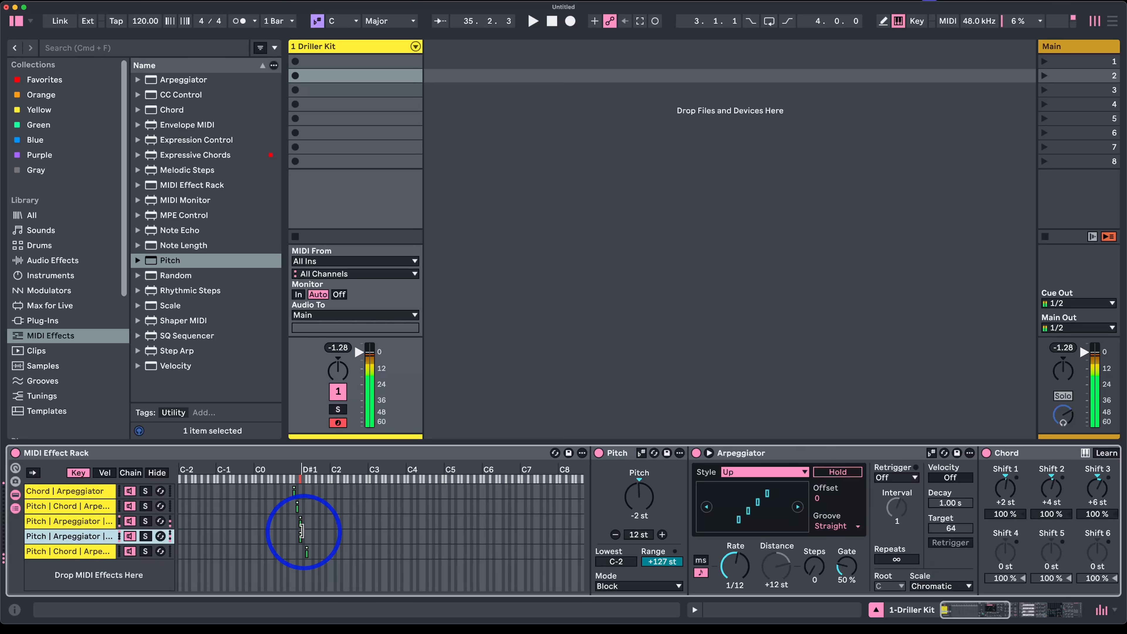
drag(300, 535, 302, 535)
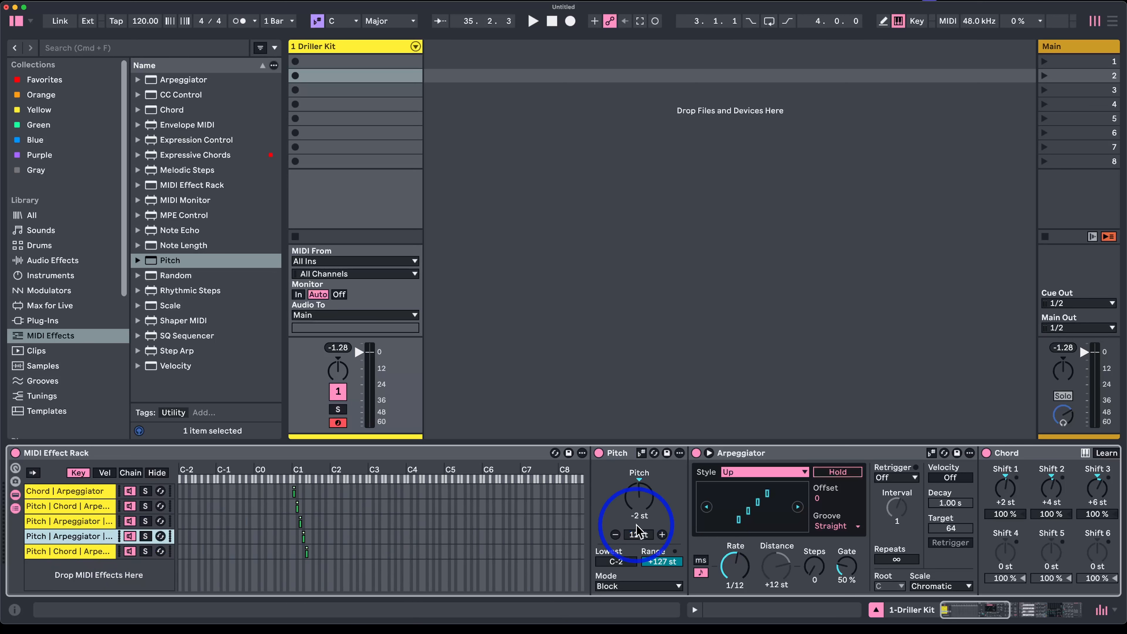
Step: Switch the third chain's Arpeggiator to a millisecond-based rate and set it to 108 ms
click(739, 577)
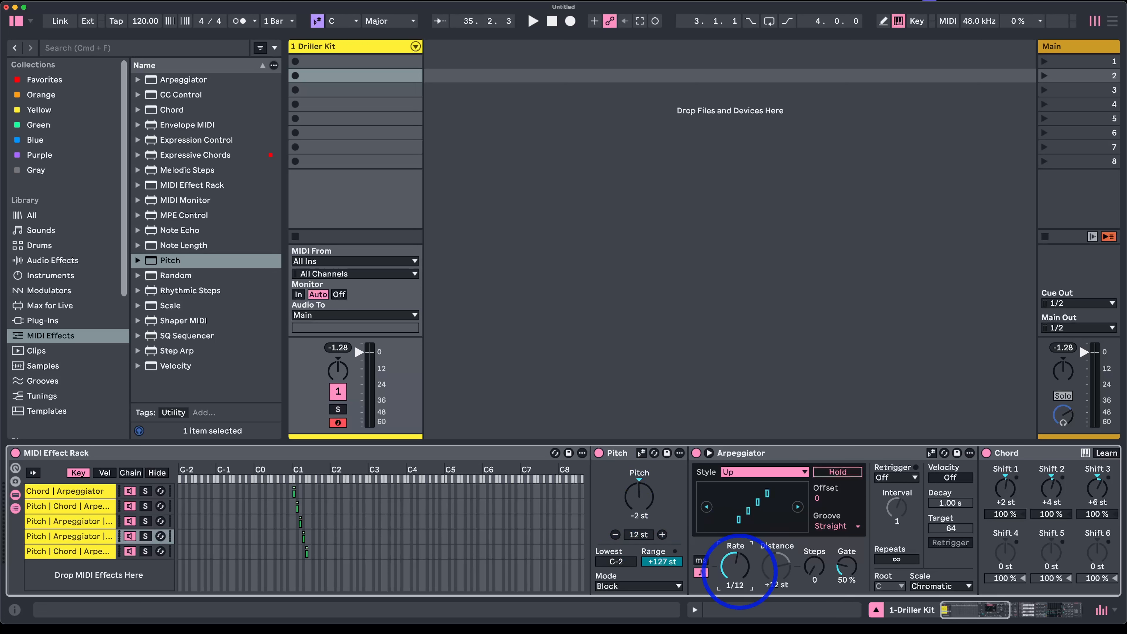
click(69, 521)
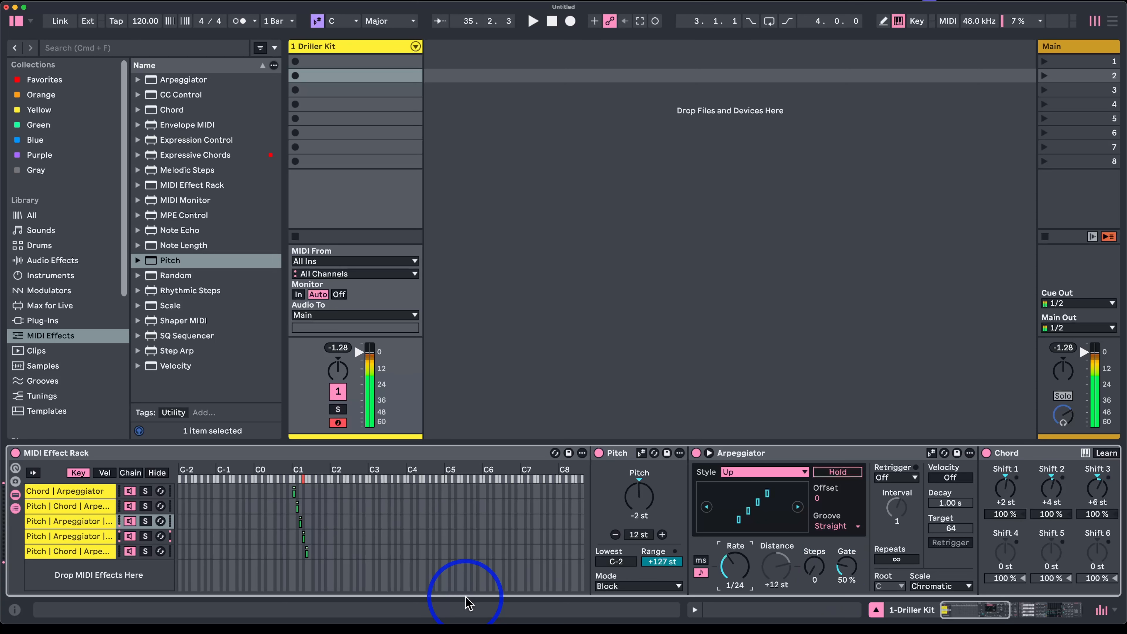
click(68, 521)
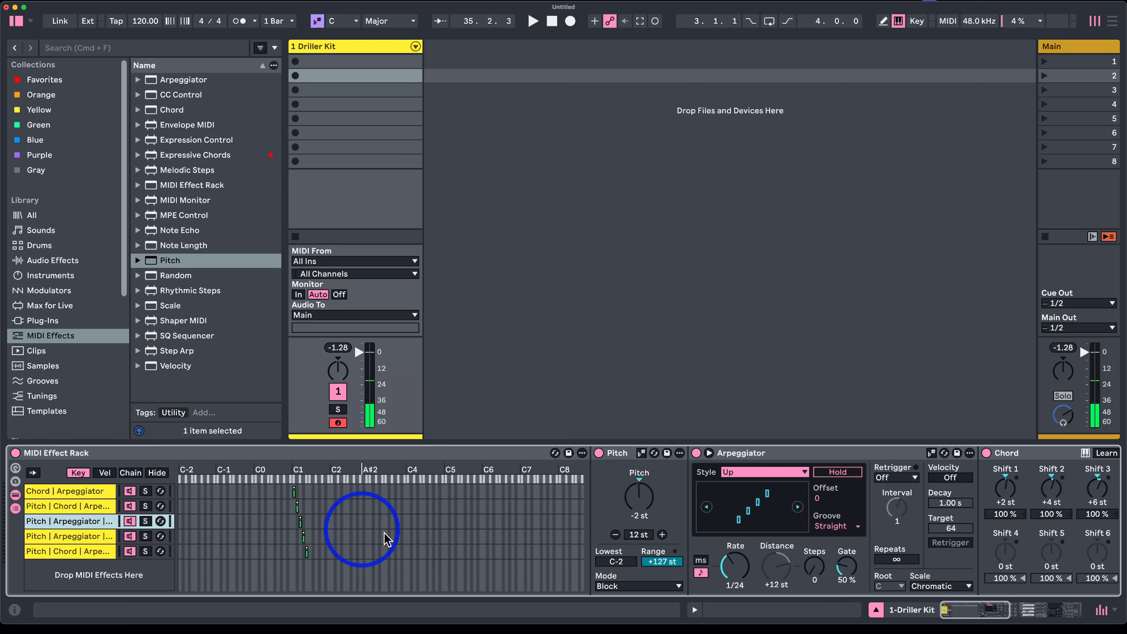
click(701, 560)
drag(733, 567, 731, 573)
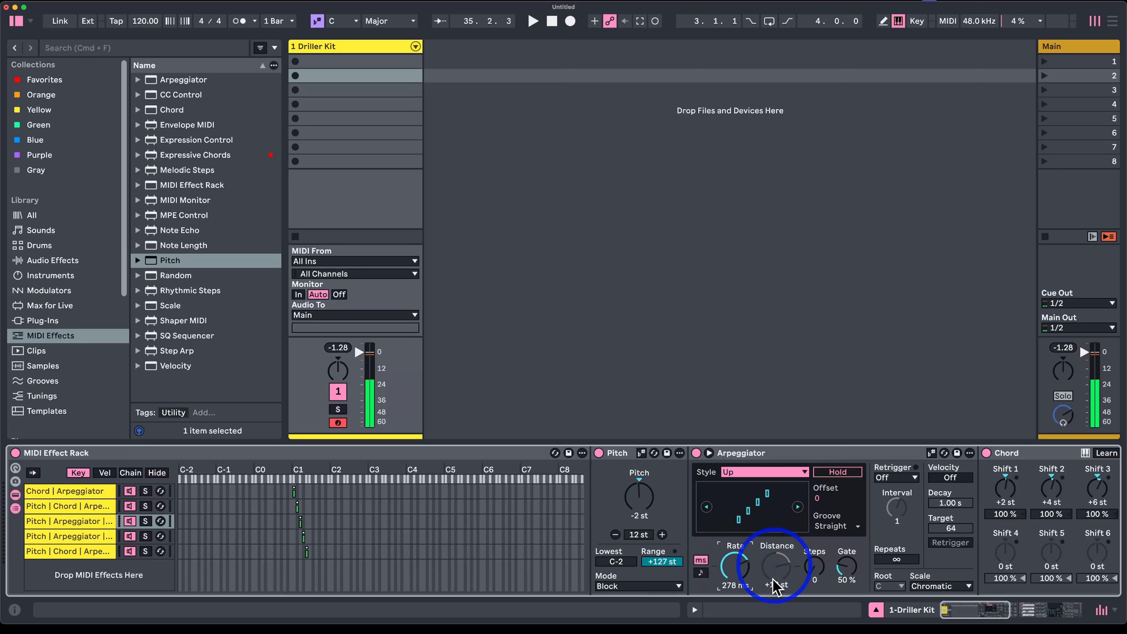
drag(735, 572, 735, 569)
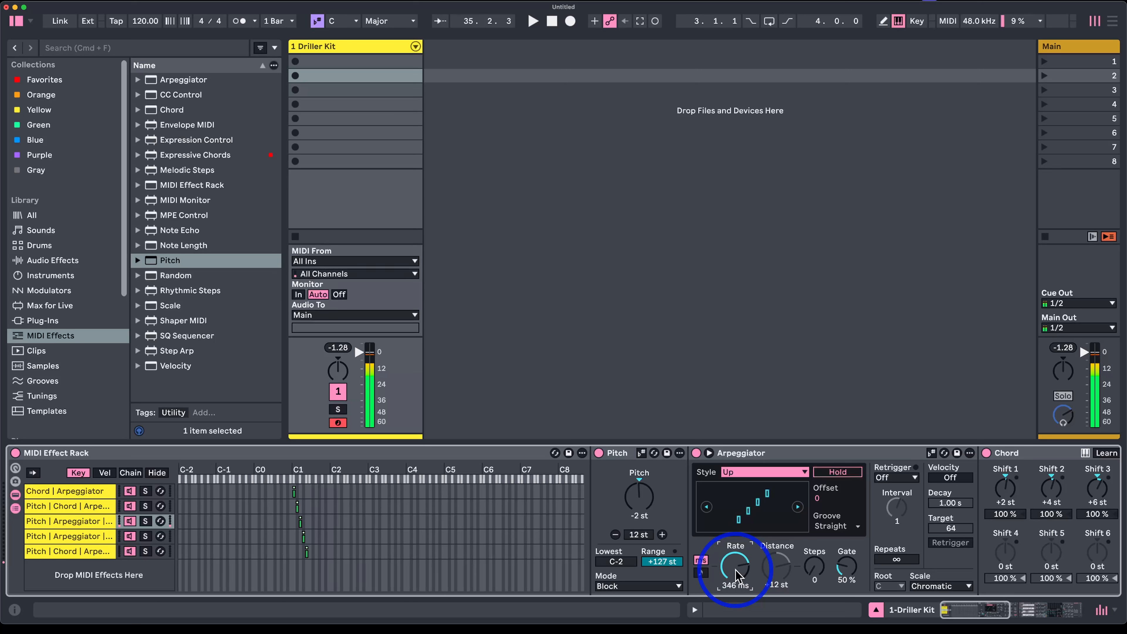
drag(724, 587, 730, 568)
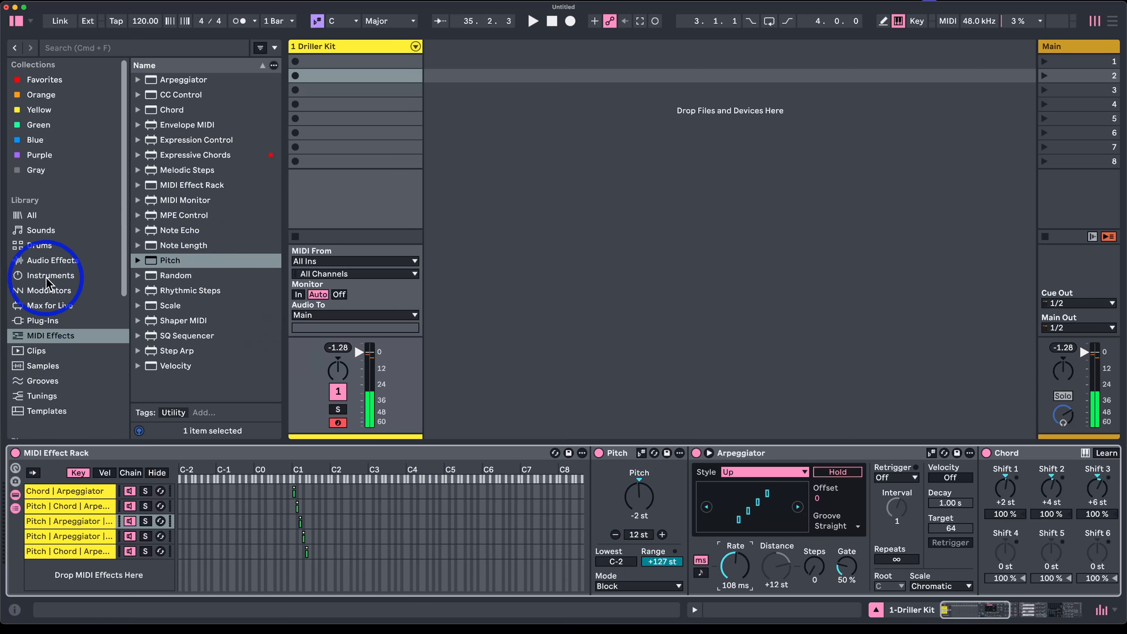
Step: Insert an Envelope MIDI modulator between Pitch and Arpeggiator in the third chain and map it to the Arpeggiator's Rate
click(49, 291)
drag(194, 156, 687, 506)
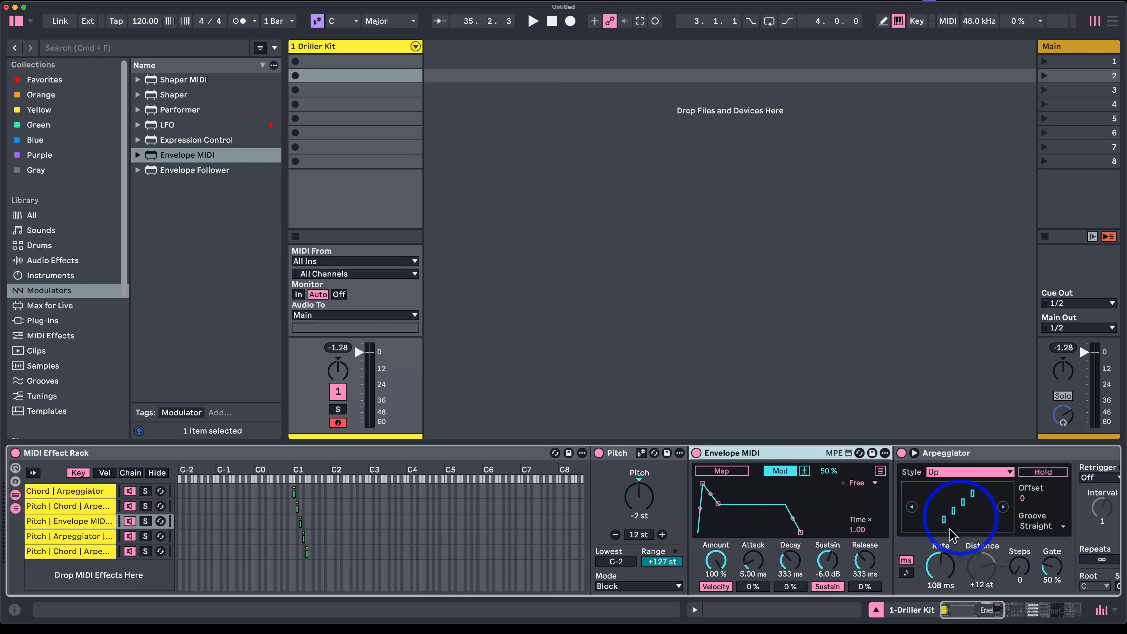
scroll(821, 533, right, 6)
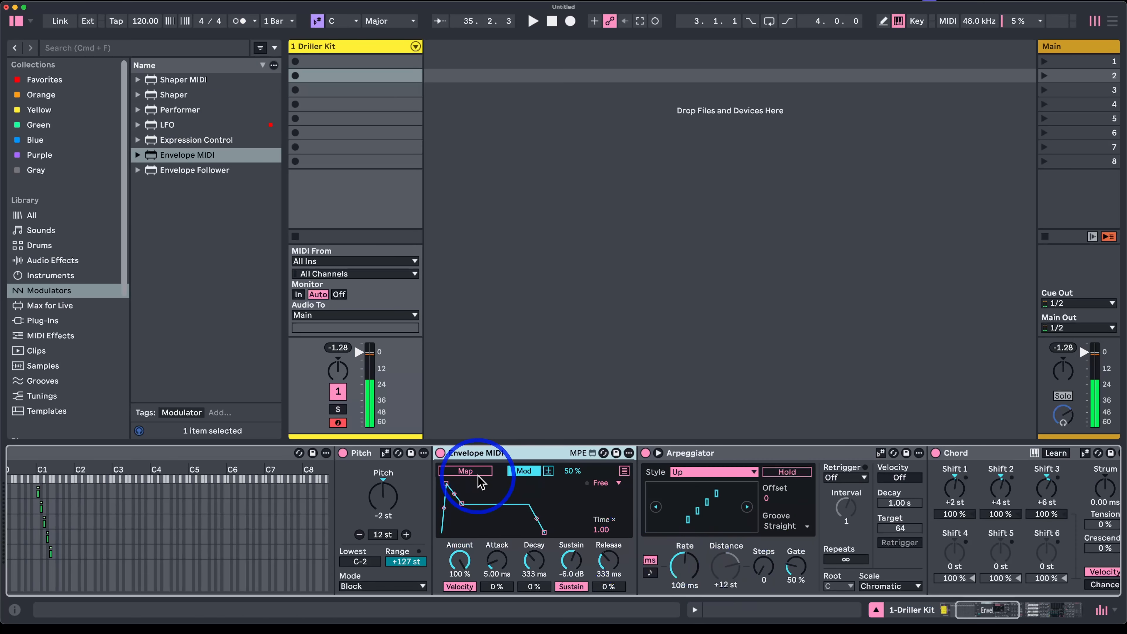
click(465, 470)
click(684, 567)
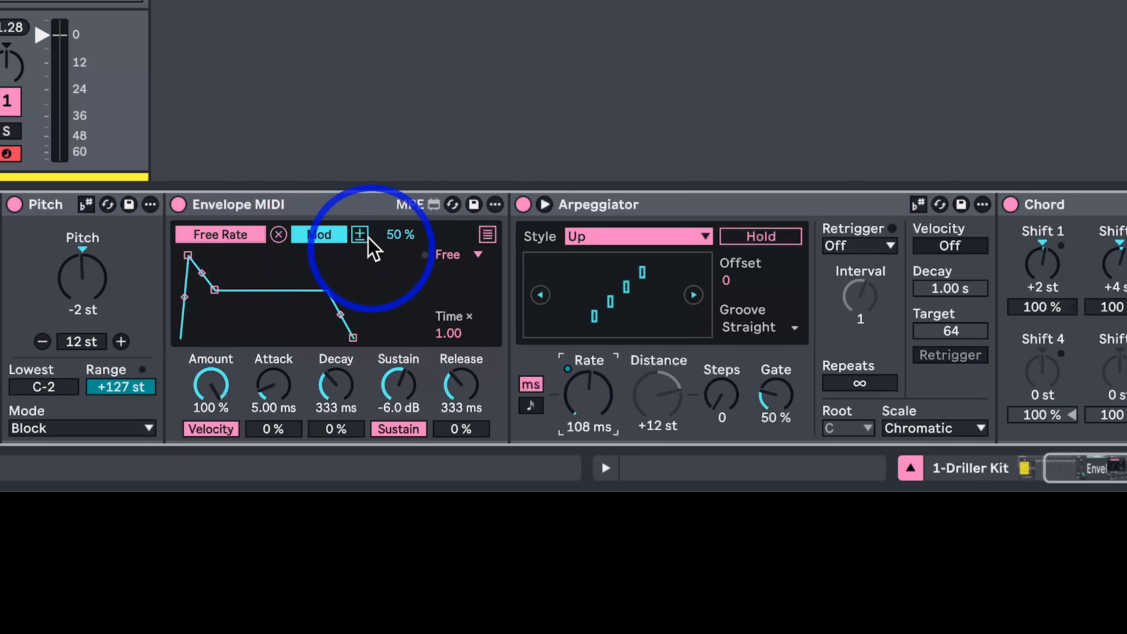
Step: Switch the envelope's modulation polarity and lower the Arpeggiator's Rate to 14.9 ms
click(360, 235)
drag(614, 391, 572, 396)
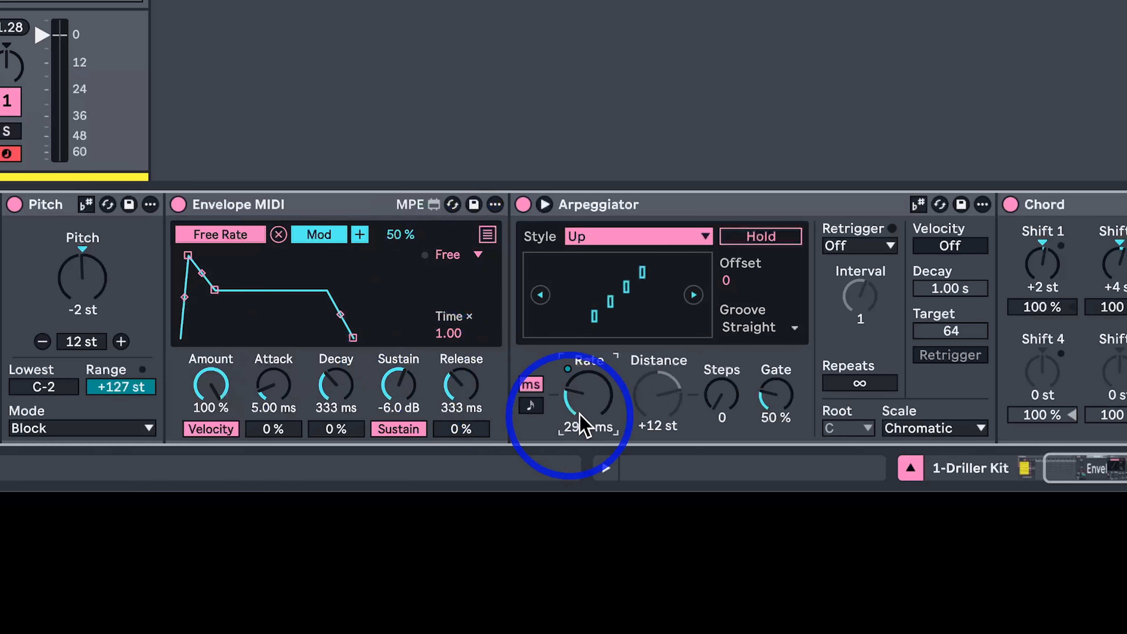
click(359, 235)
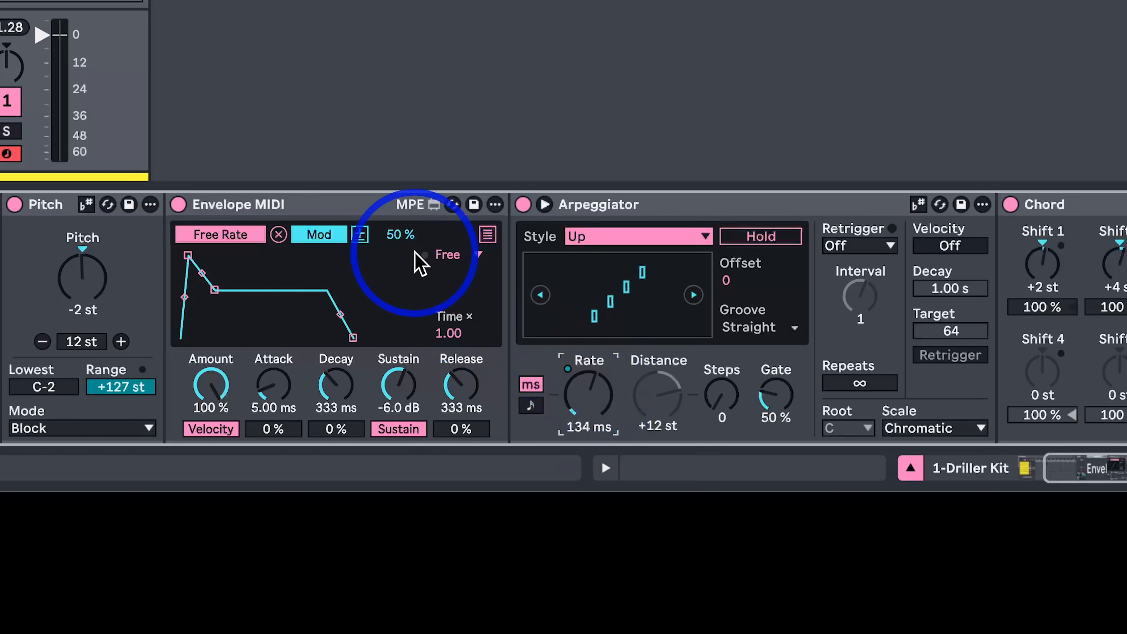
drag(588, 391, 588, 422)
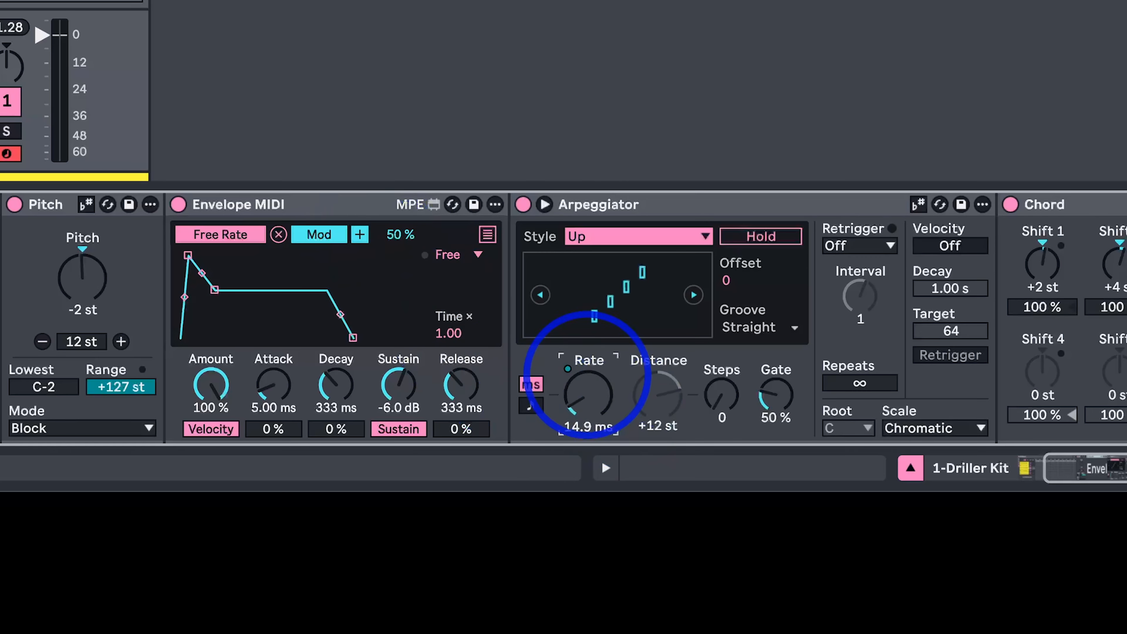
Step: Set the envelope's attack to 698 ms and the Arpeggiator's Rate to 44.8 ms
drag(587, 375, 579, 398)
drag(271, 395, 259, 339)
drag(546, 403, 572, 387)
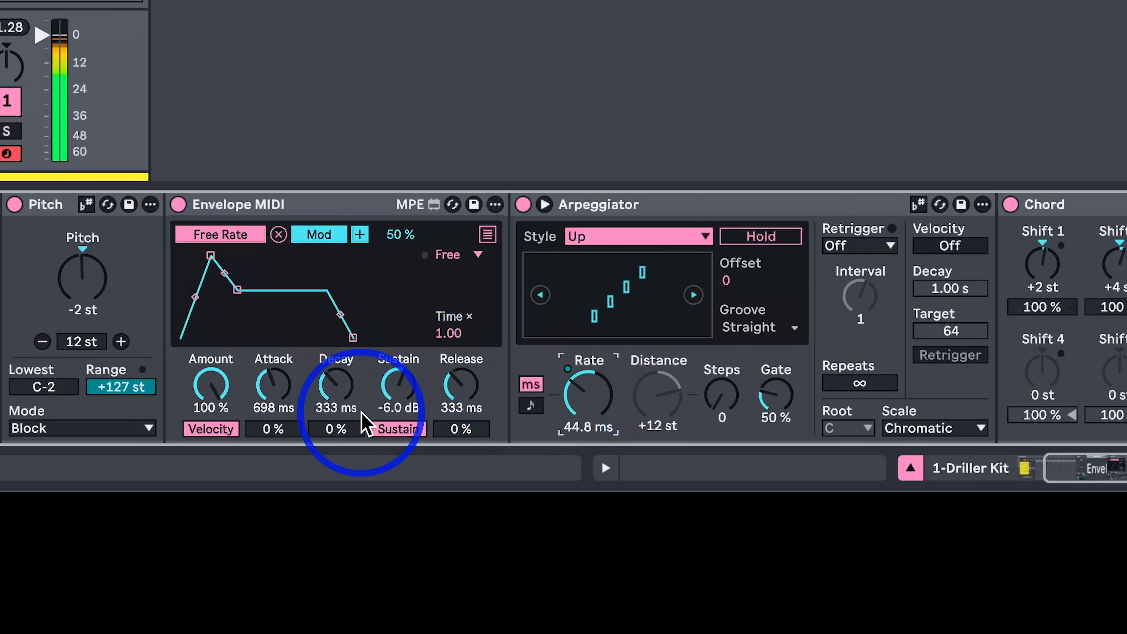
Step: Set the envelope's decay to 1.42 s, sustain to -0.1 dB, release to 111 ms, attack to 372 ms and modulation amount to 74 %
drag(336, 401, 464, 402)
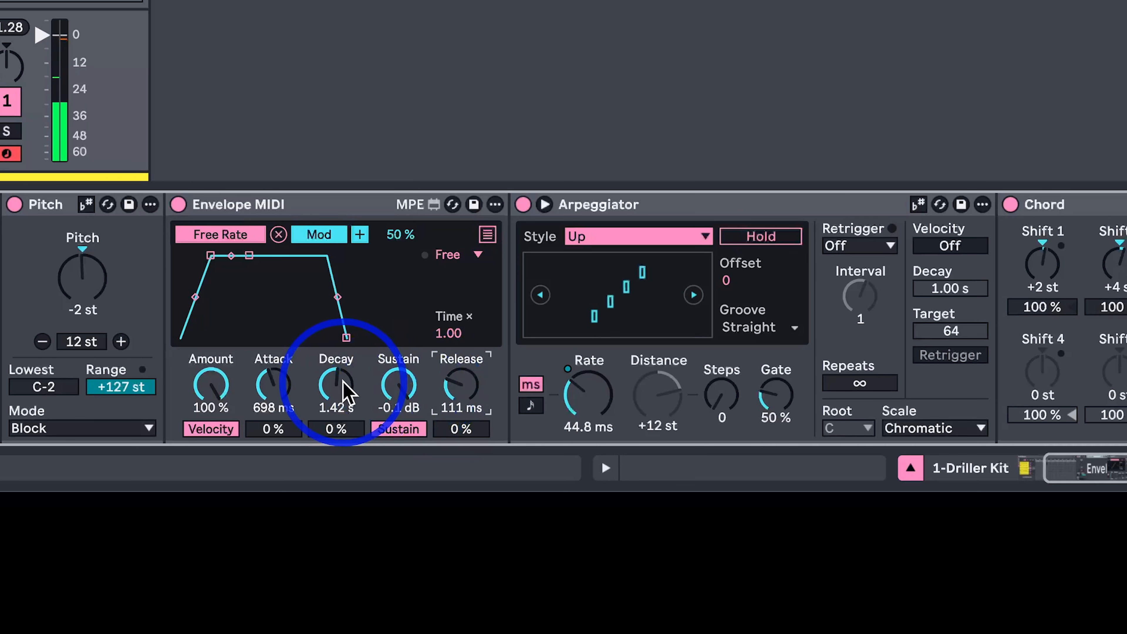
drag(272, 386, 274, 388)
drag(399, 234, 409, 222)
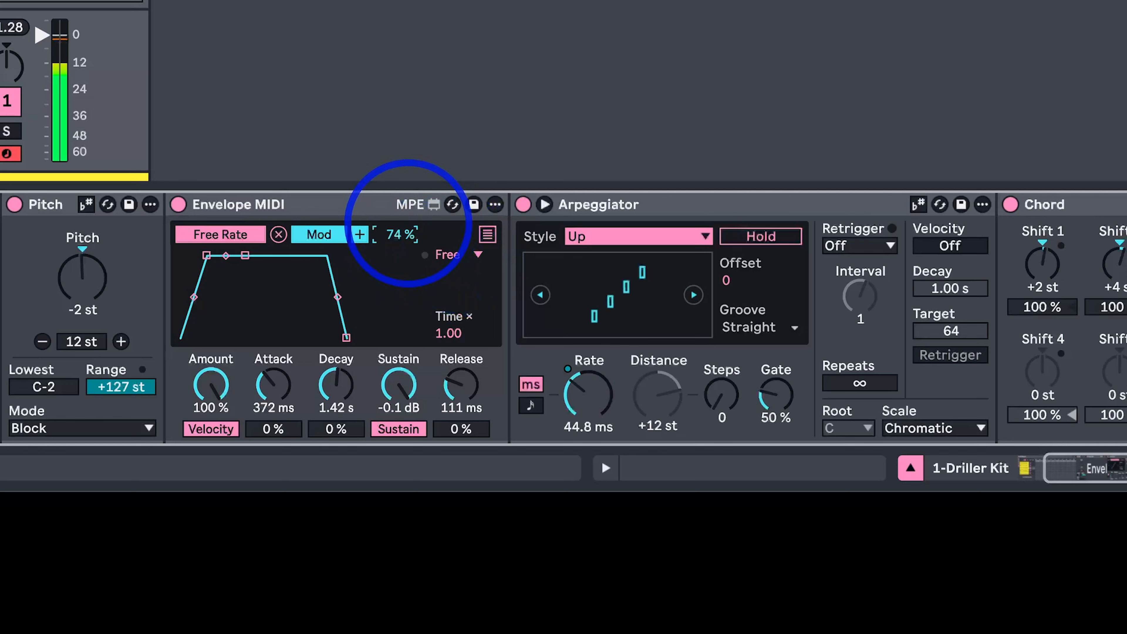
Step: Set the Arpeggiator's Rate to 18.6 ms and the envelope's attack to 404 ms with a -51 % slope
drag(584, 399, 586, 390)
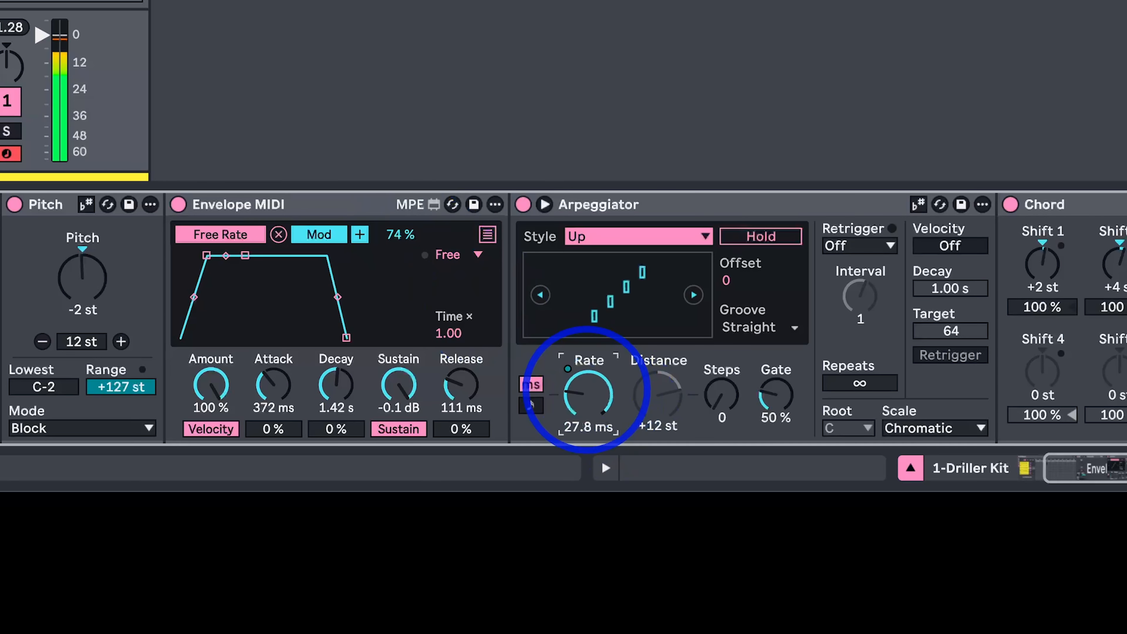
drag(266, 397, 287, 371)
drag(198, 297, 224, 310)
click(274, 384)
drag(275, 389, 275, 396)
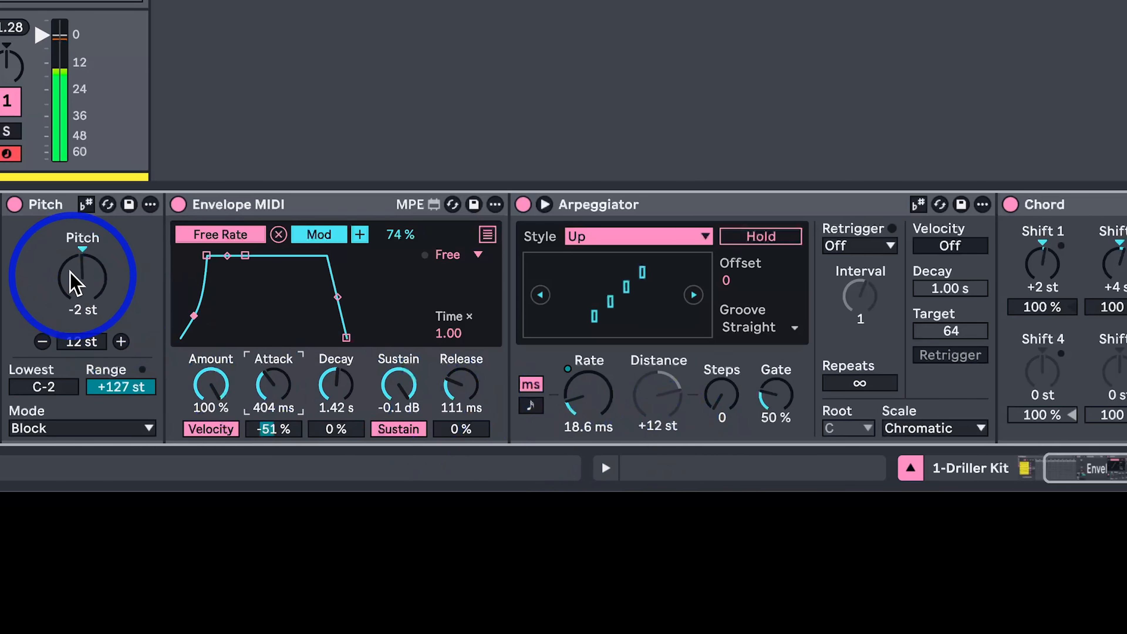
Step: Set the third chain's Pitch to -3 st
click(75, 284)
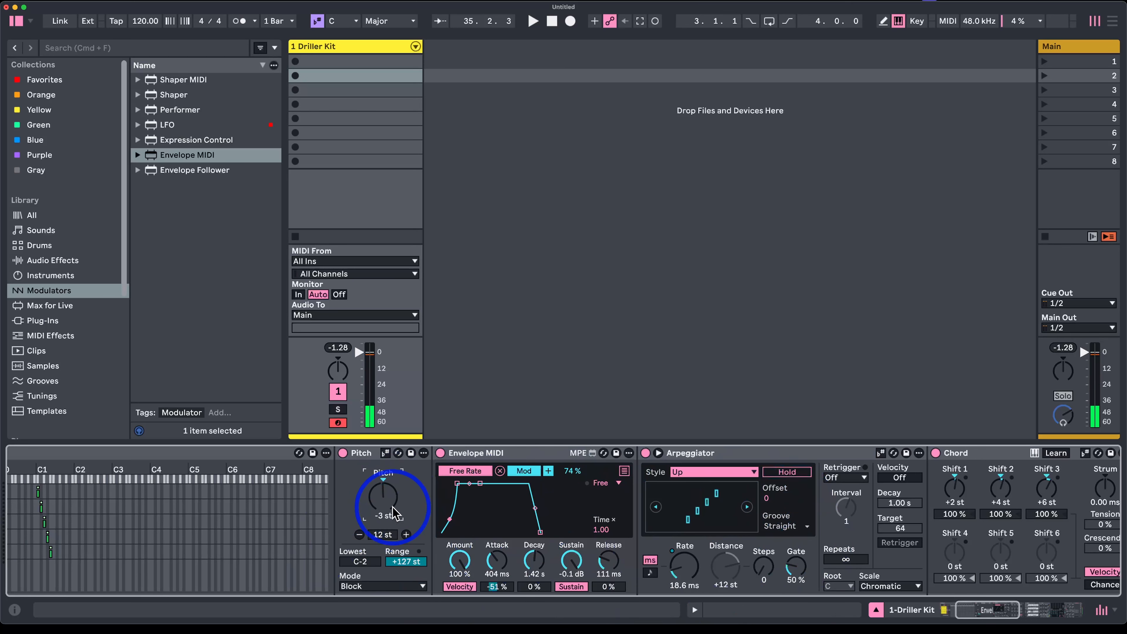
scroll(308, 544, left, 3)
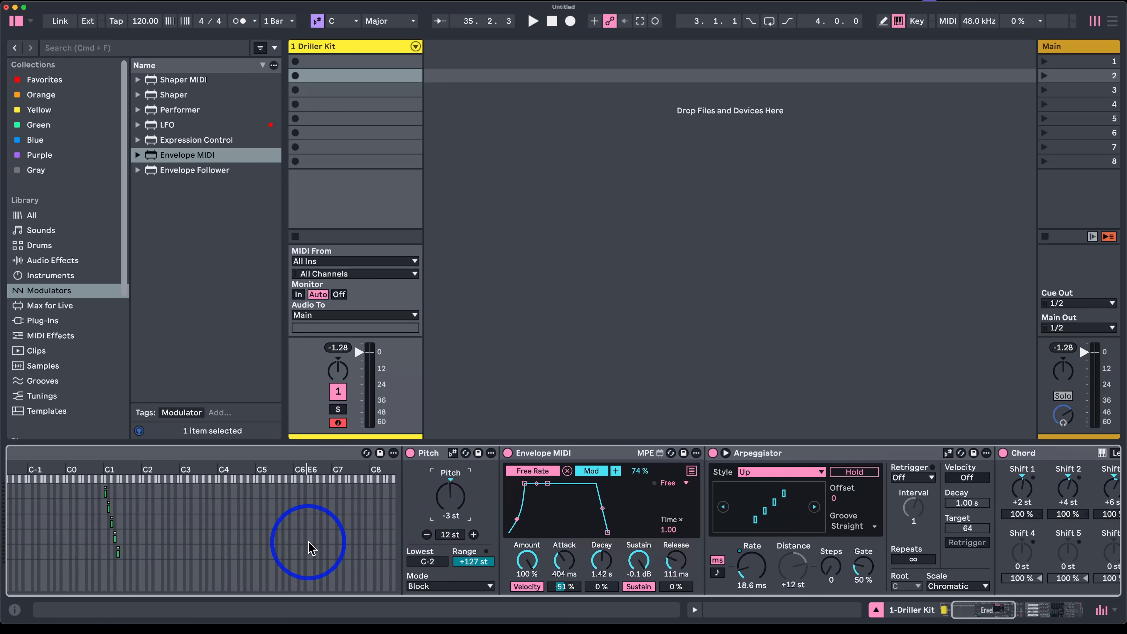
scroll(310, 544, left, 5)
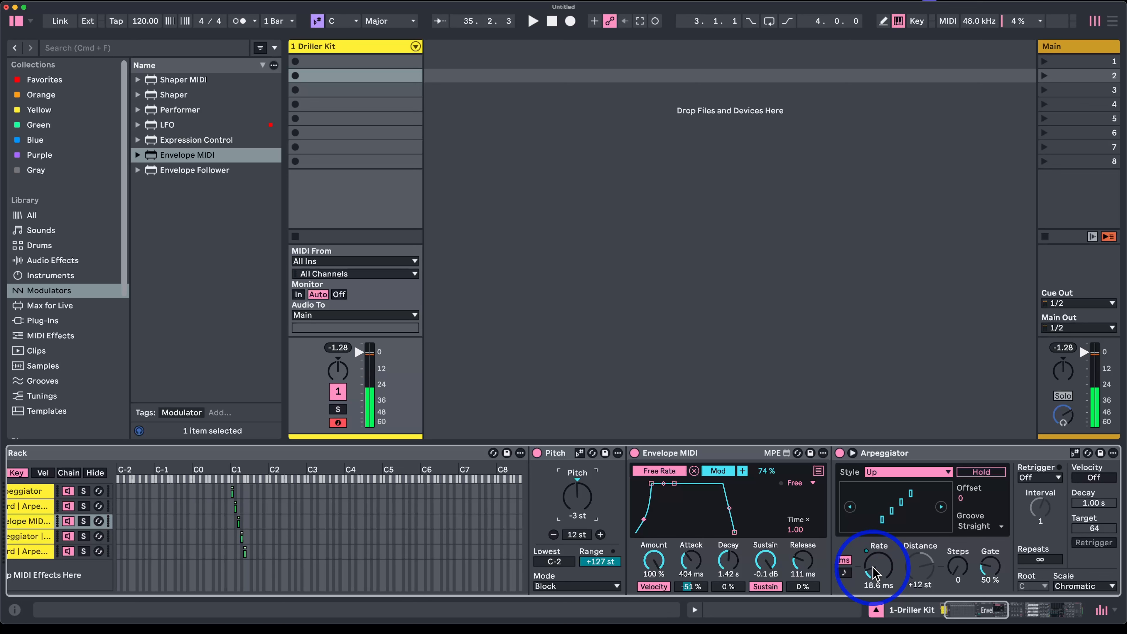
Step: Compare the fourth chain's synced Arpeggiator rate with the third chain's rate in synced and millisecond modes
click(28, 536)
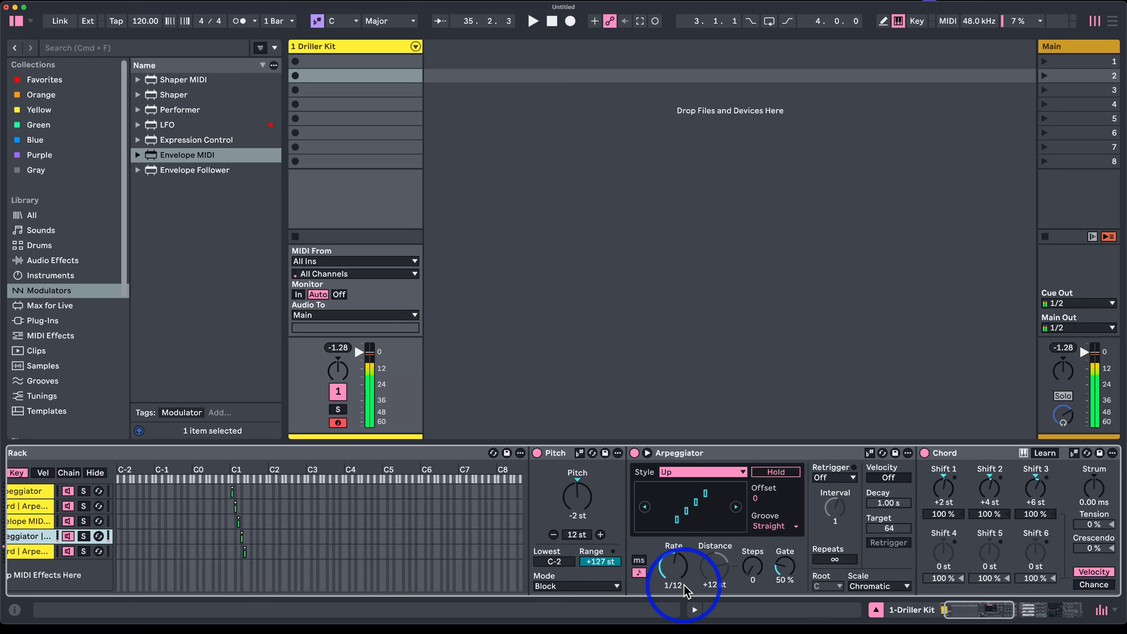
click(31, 520)
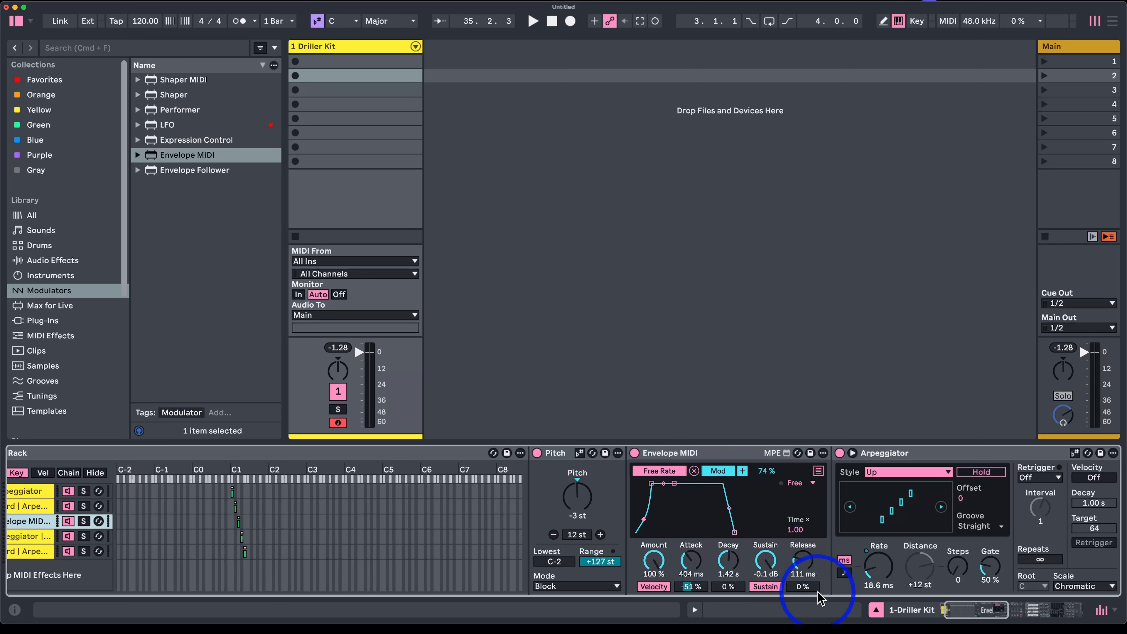
click(843, 573)
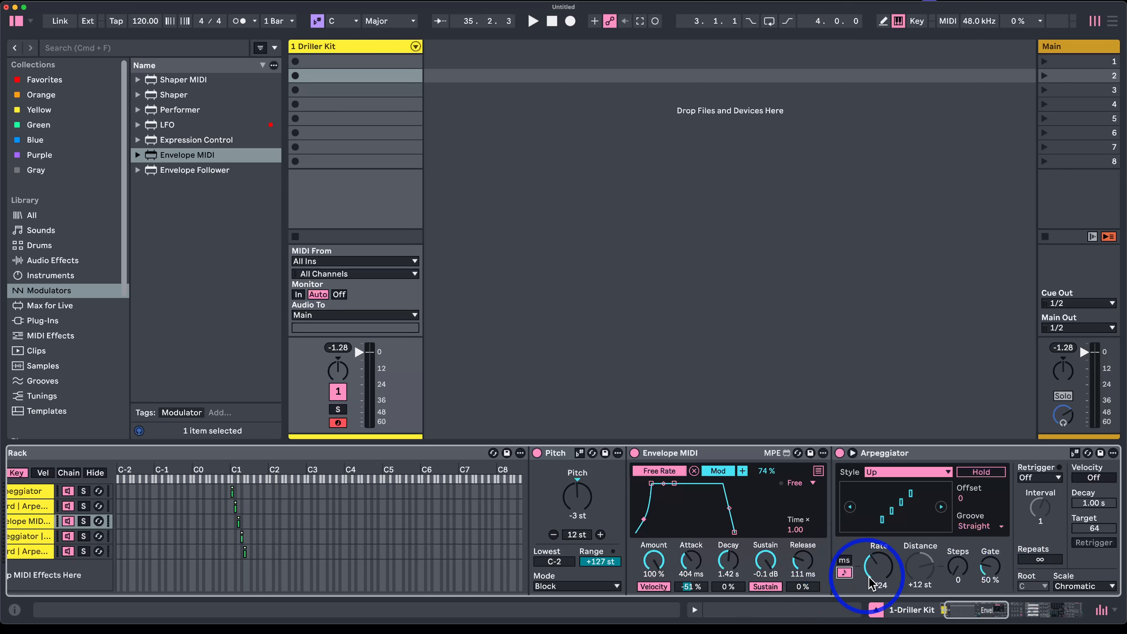
click(843, 560)
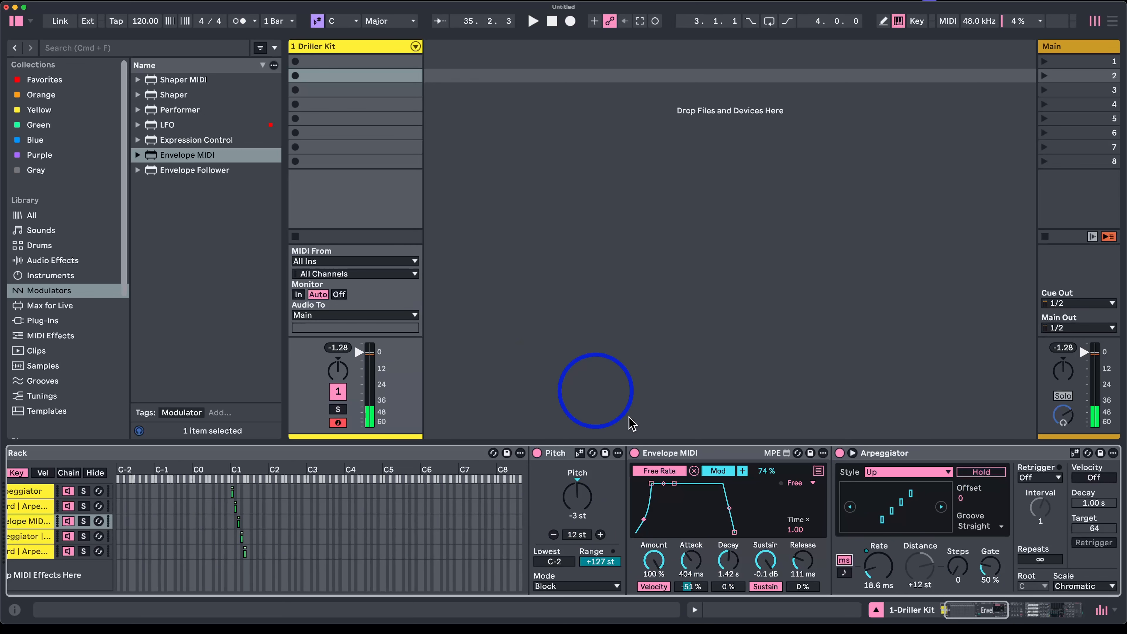
Step: Create a one-bar MIDI clip in the Driller Kit's second slot and add a D1 note two sixteenths long at its start
double_click(367, 77)
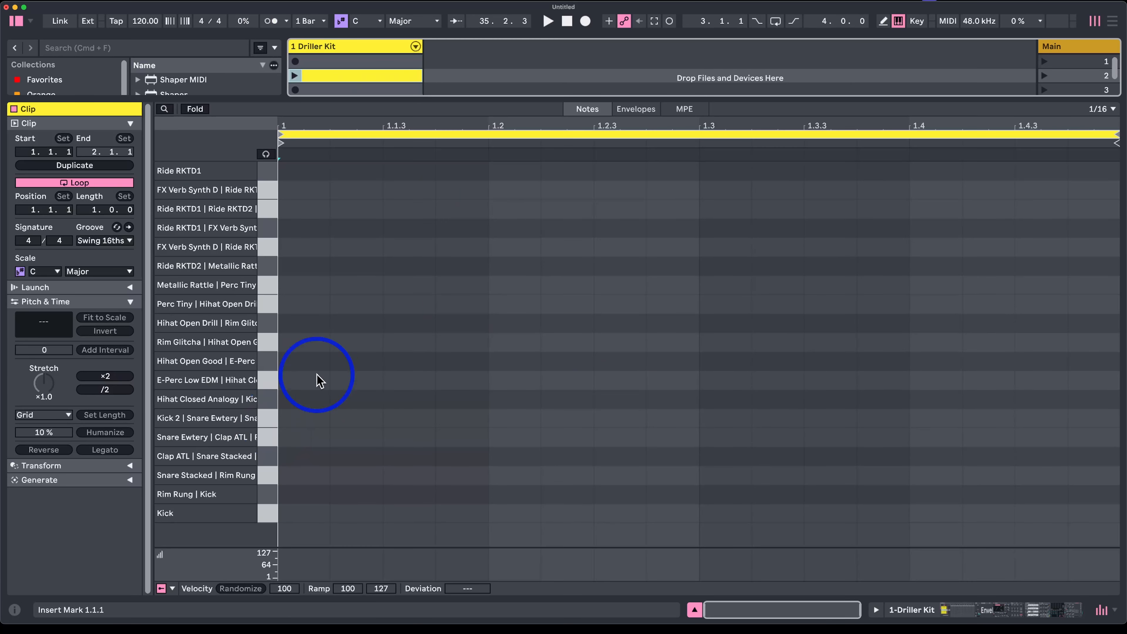
double_click(308, 474)
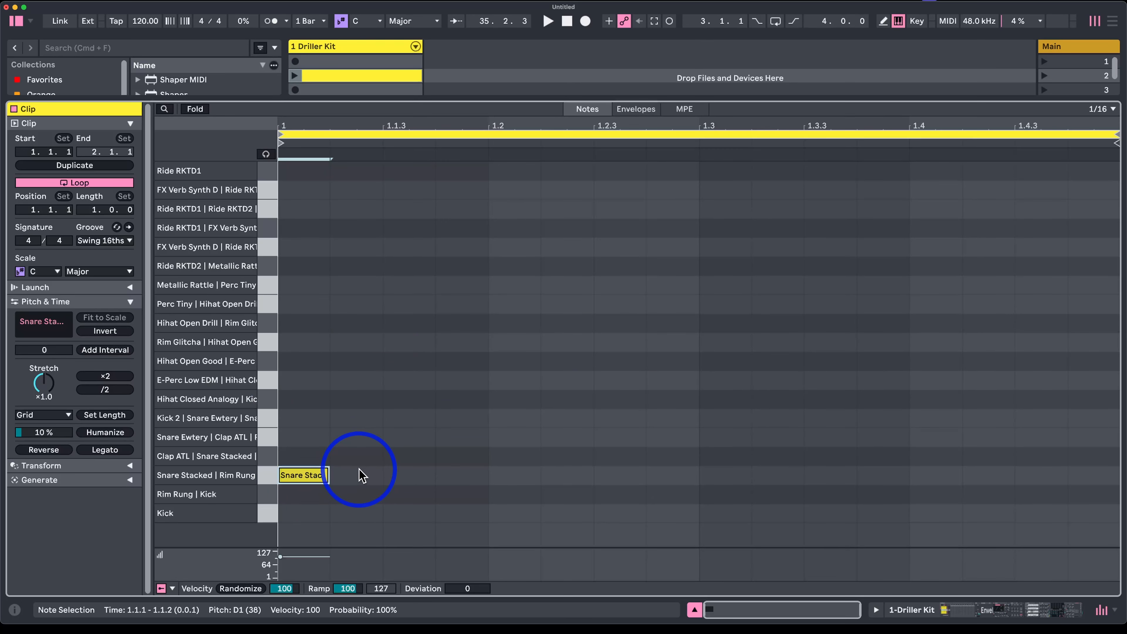
drag(328, 475, 380, 475)
key(e)
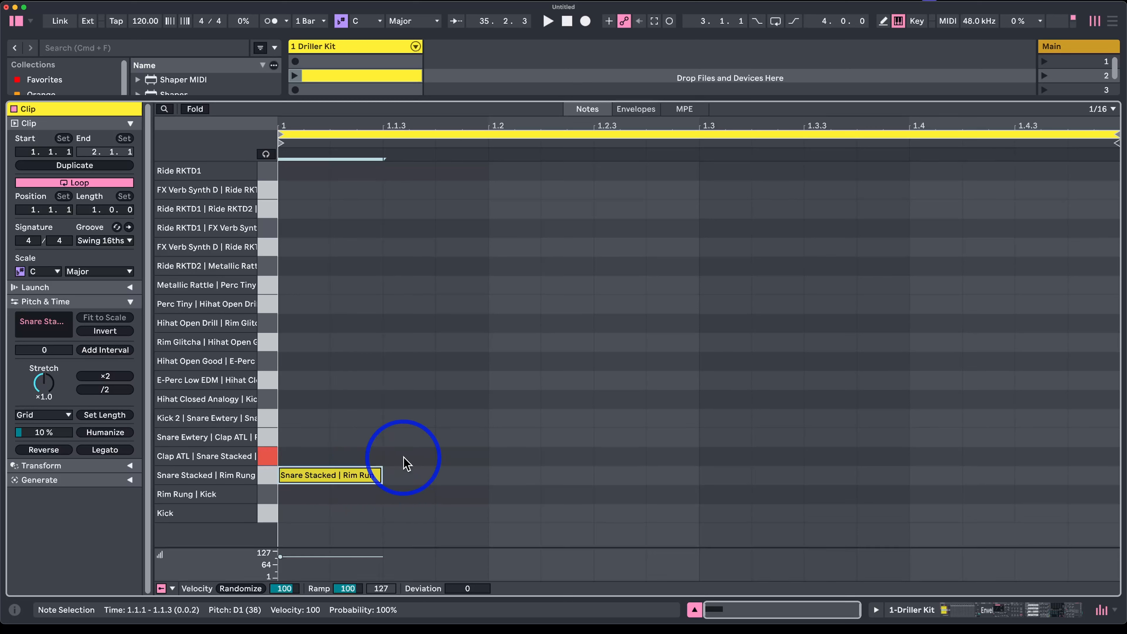
Step: Add a sixteenth D#1 note at 1.2.1, lengthen the D1 note to about one beat and launch the clip
double_click(408, 459)
drag(429, 454, 545, 464)
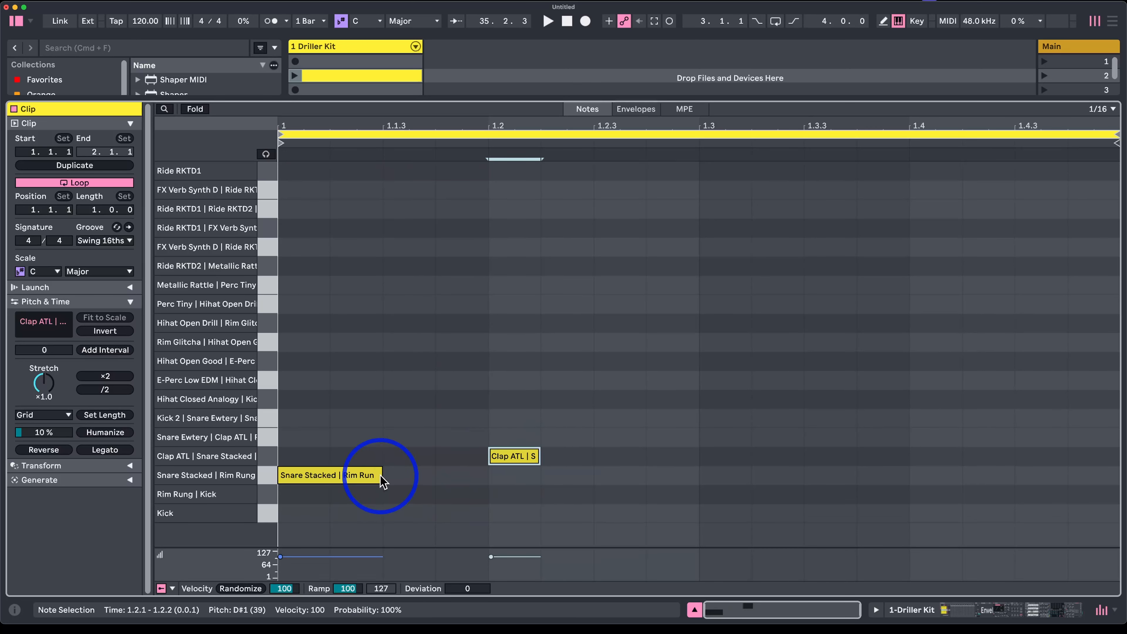
drag(381, 480, 474, 482)
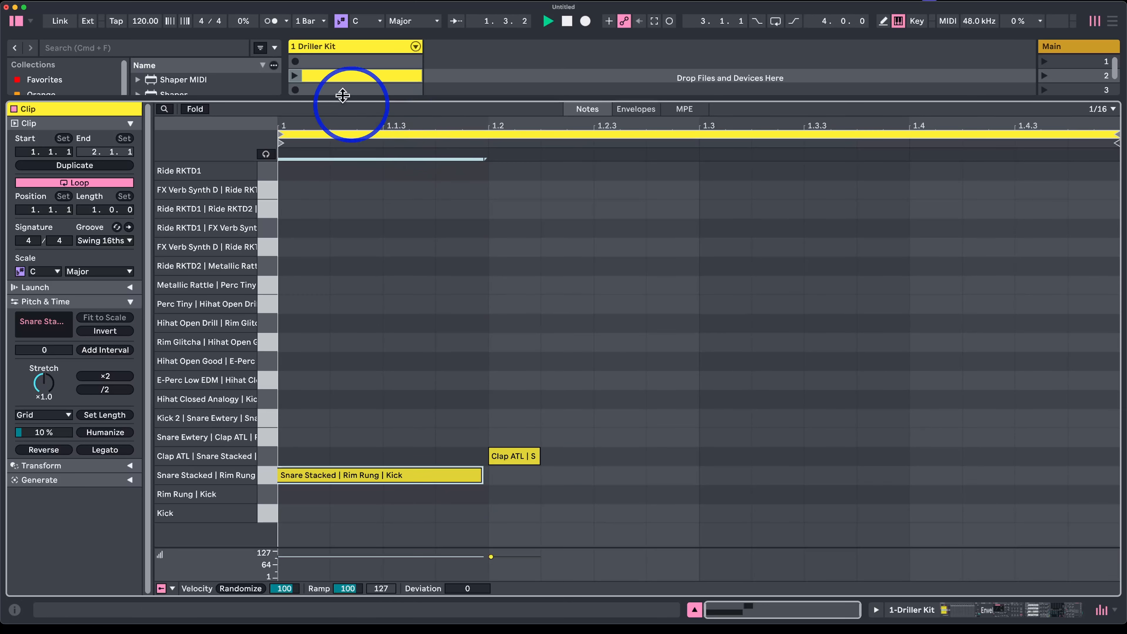
click(294, 76)
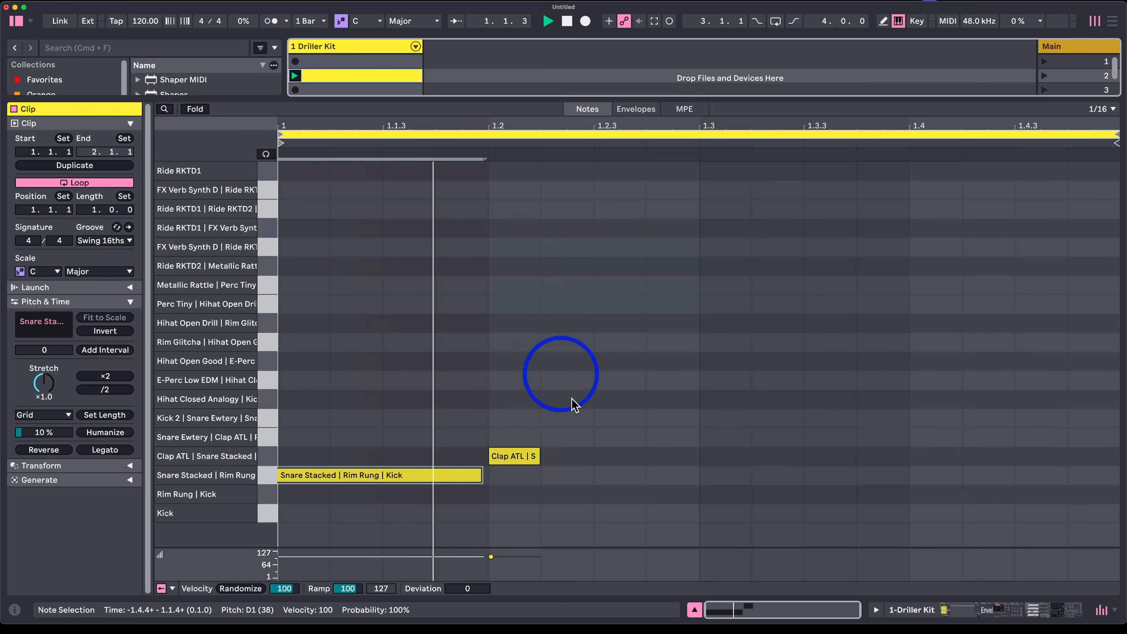
Step: Shift both notes so the D1 note starts at 1.1.1, and transpose them up a semitone and back down
drag(581, 413, 459, 510)
key(Up)
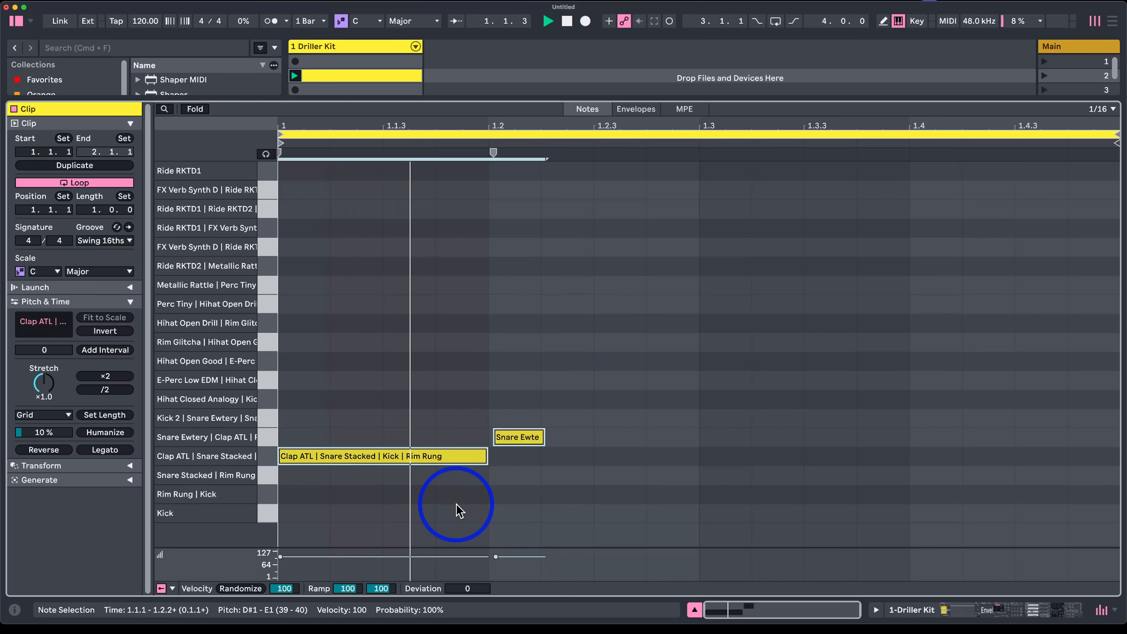
key(Down)
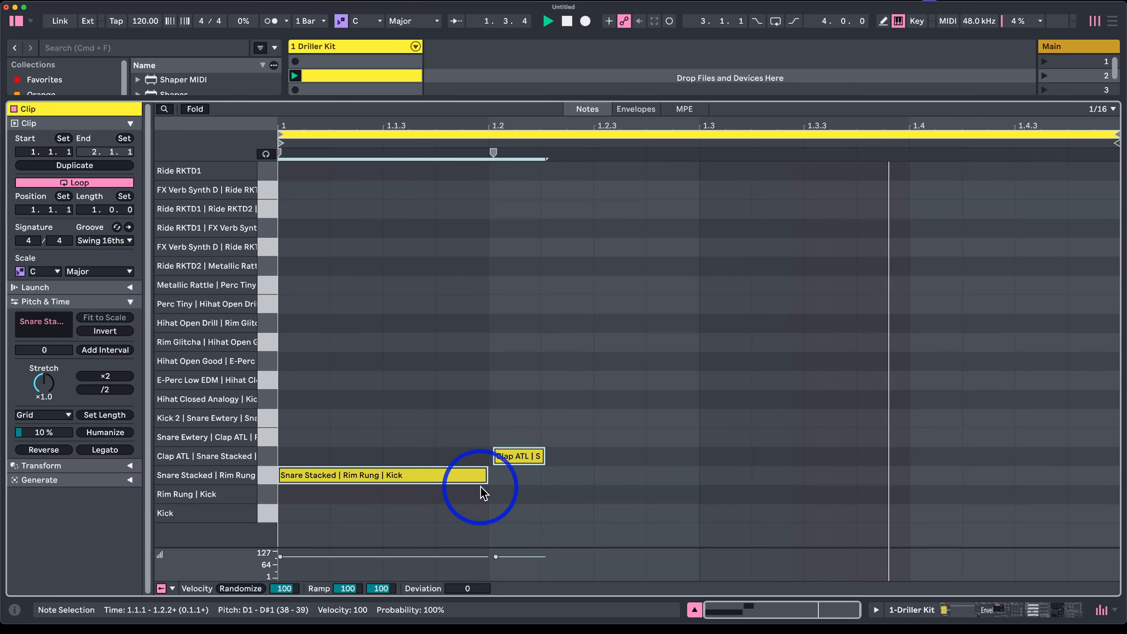
Step: Replace the short D#1 note with one two beats long starting at 1.2.1, using a 1/4 grid
double_click(519, 460)
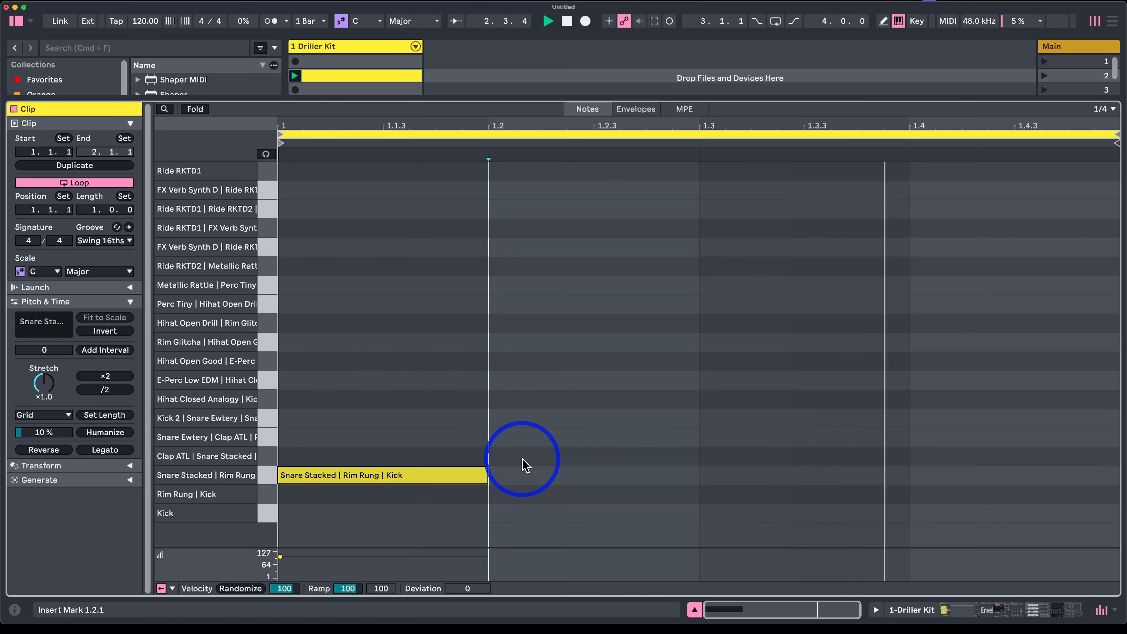
double_click(522, 459)
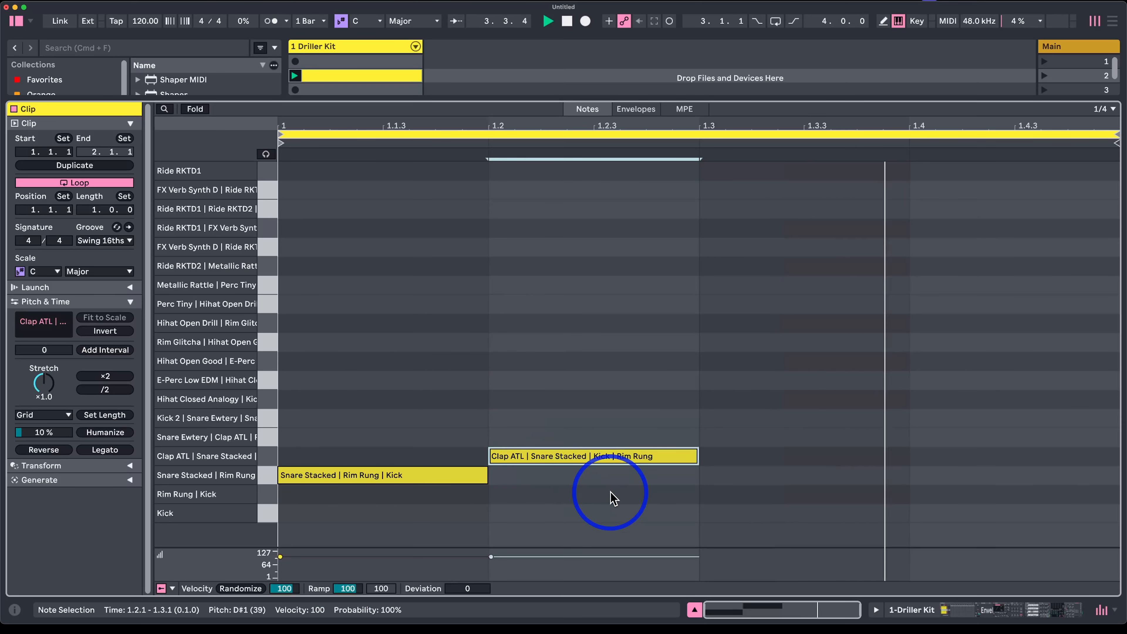
key(shift+Right)
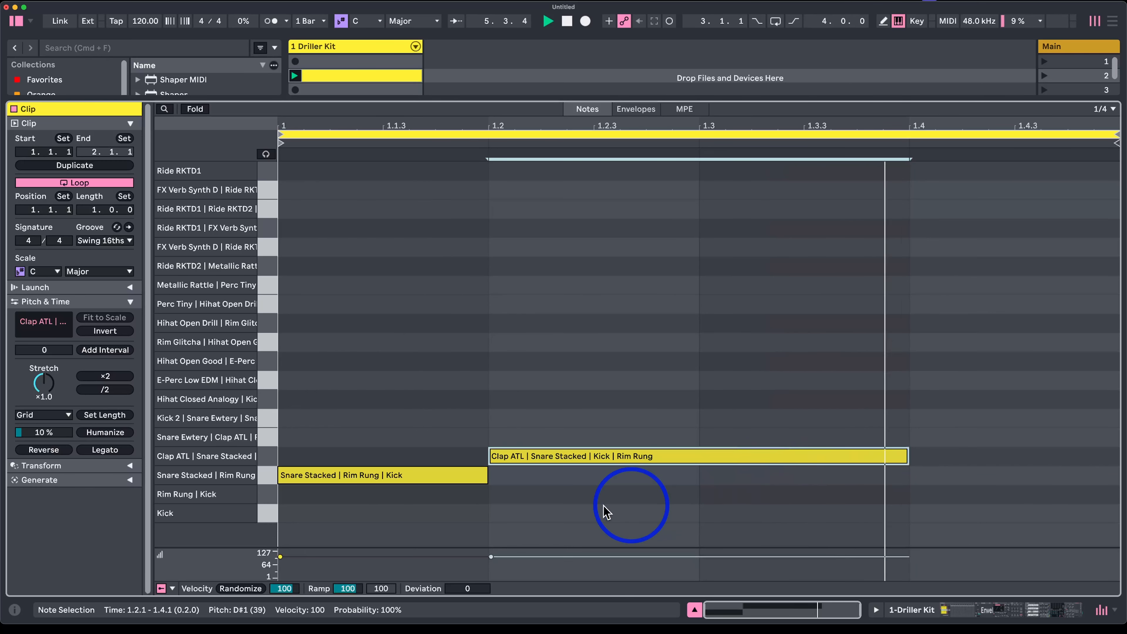
Step: Move the two-beat D#1 note to start at 1.3.1 and lengthen the D1 note to two beats
key(Down)
key(Up)
key(Right)
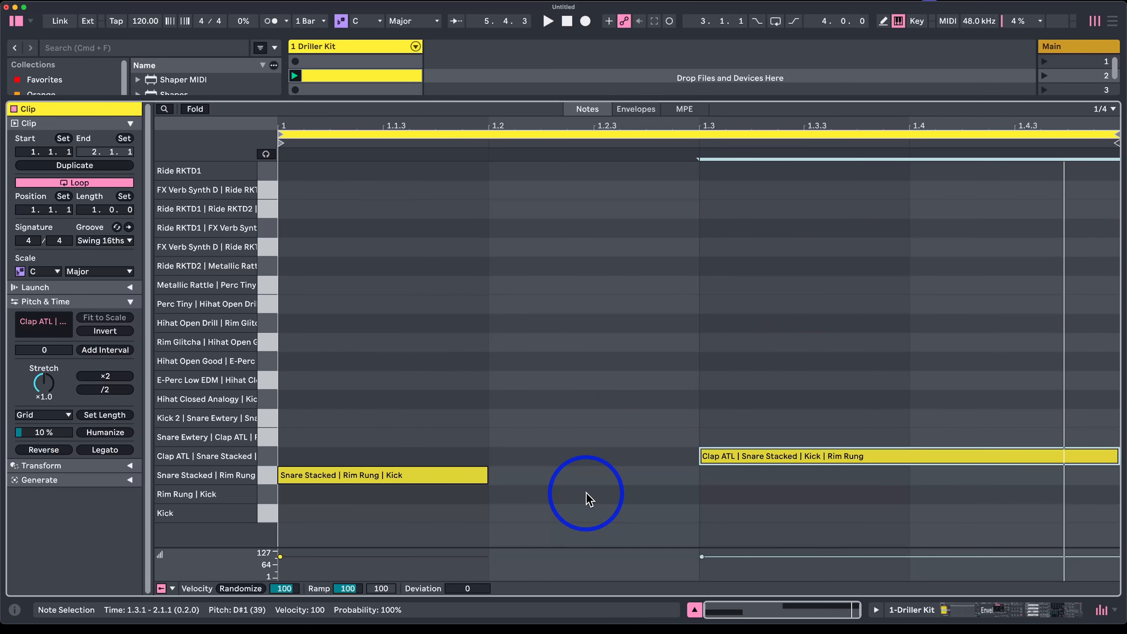
click(477, 475)
key(shift+Right)
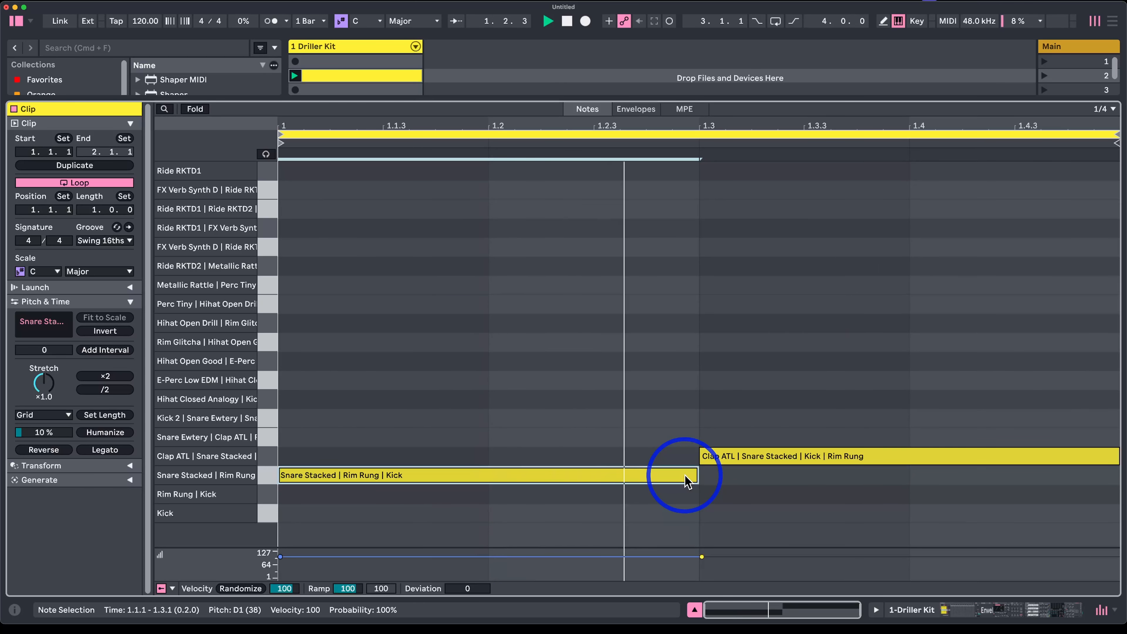
click(663, 500)
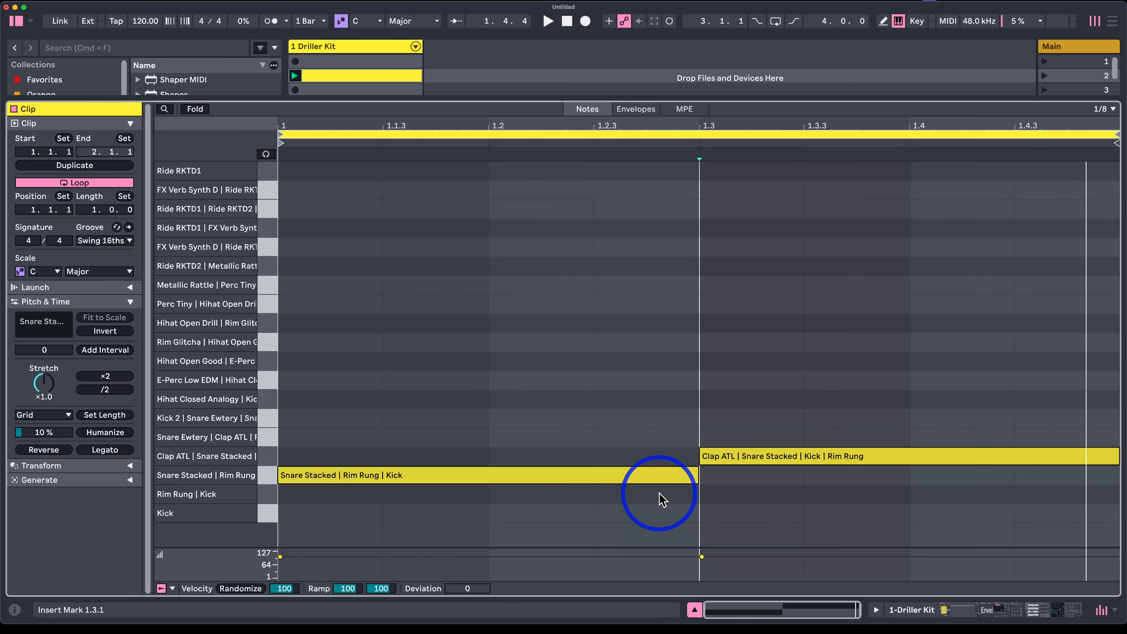
Step: Shorten the D1 note to one beat, and transpose it up to A1 and back down to D1
key(shift+Left)
click(606, 472)
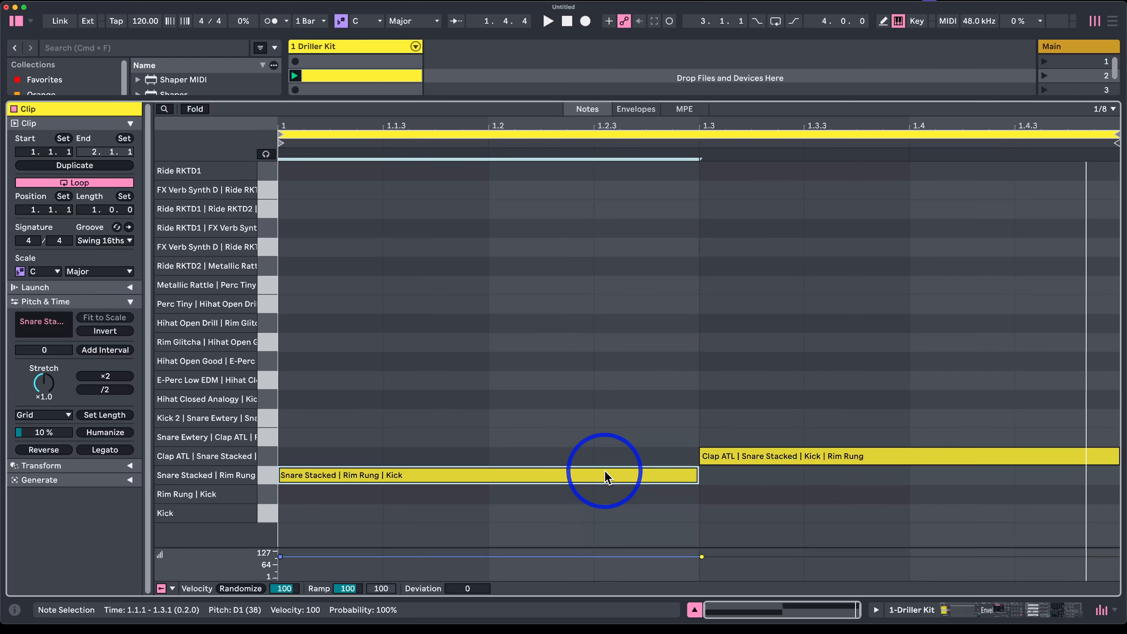
key(shift+Left)
key(shift+Left)
key(Down)
key(Down)
key(shift+Up)
key(Down)
key(Down)
key(Down)
key(Down)
key(Down)
key(Down)
key(Down)
key(Down)
key(Down)
key(Down)
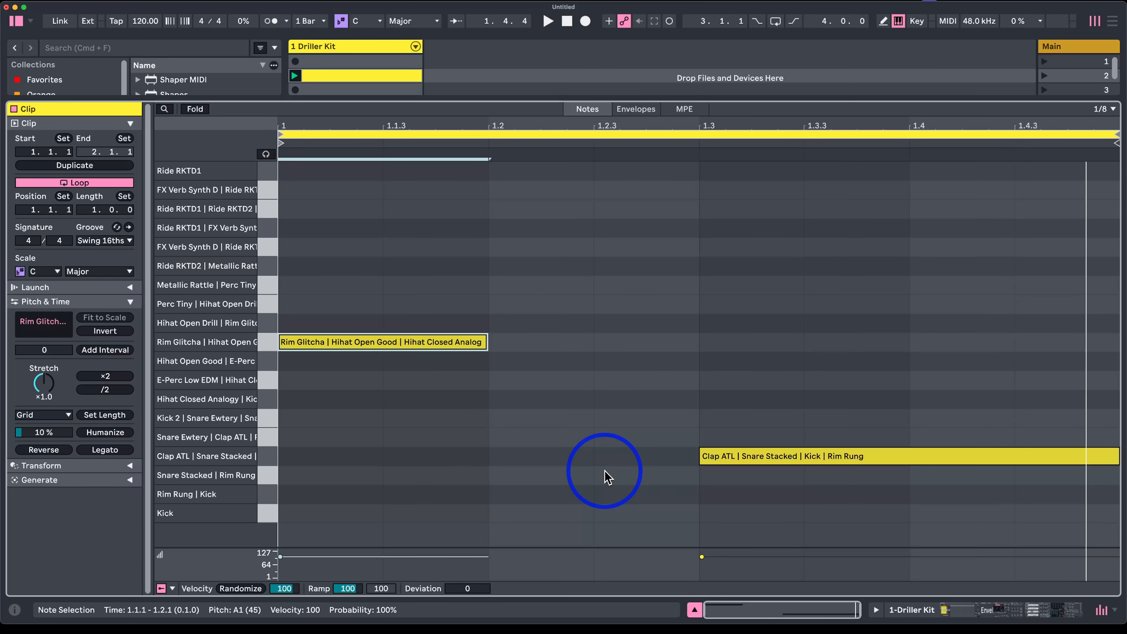
Step: Shorten the D#1 note and shift it to start at 1.2.1, right after the D1 note
click(709, 456)
key(shift+Left)
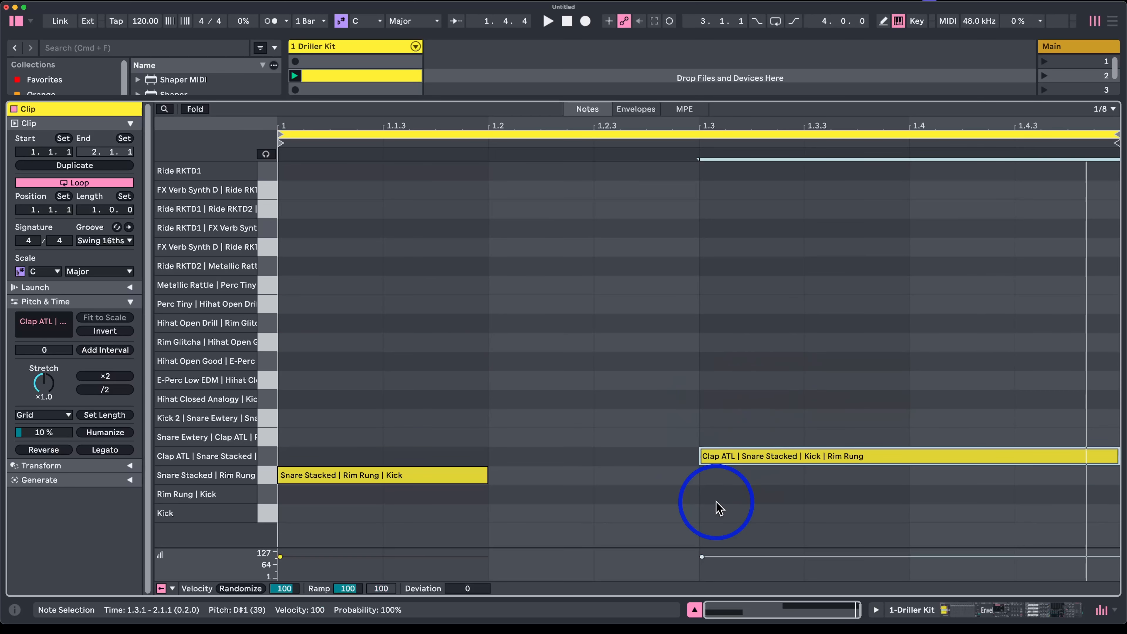
key(Left)
key(Left)
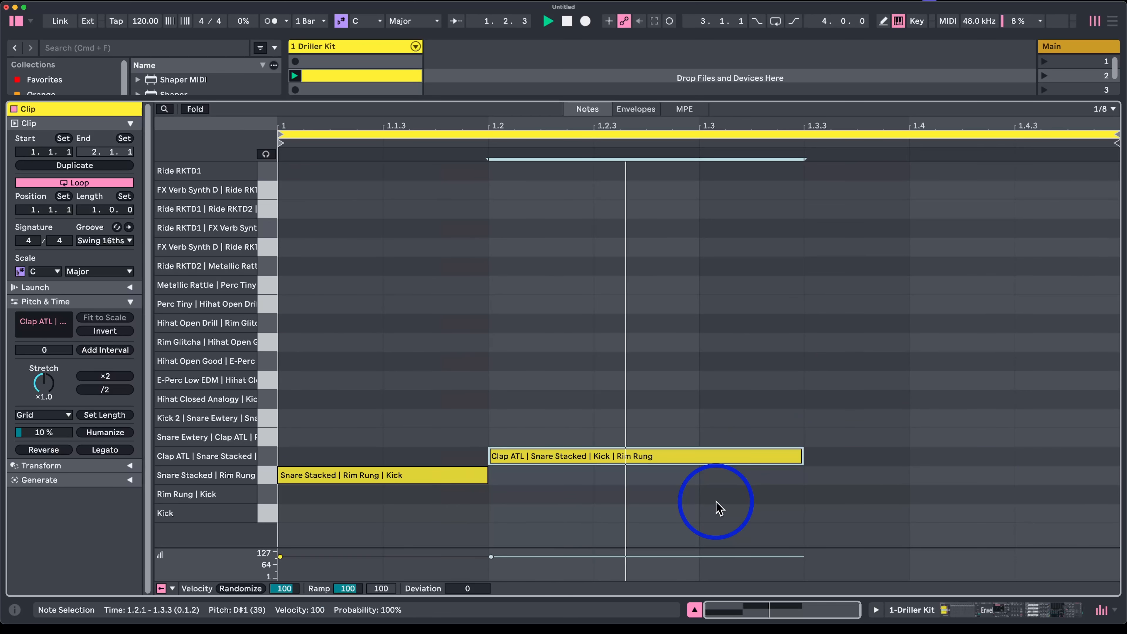
key(shift+Left)
Step: Delete both notes from the clip
drag(630, 393, 485, 490)
key(Delete)
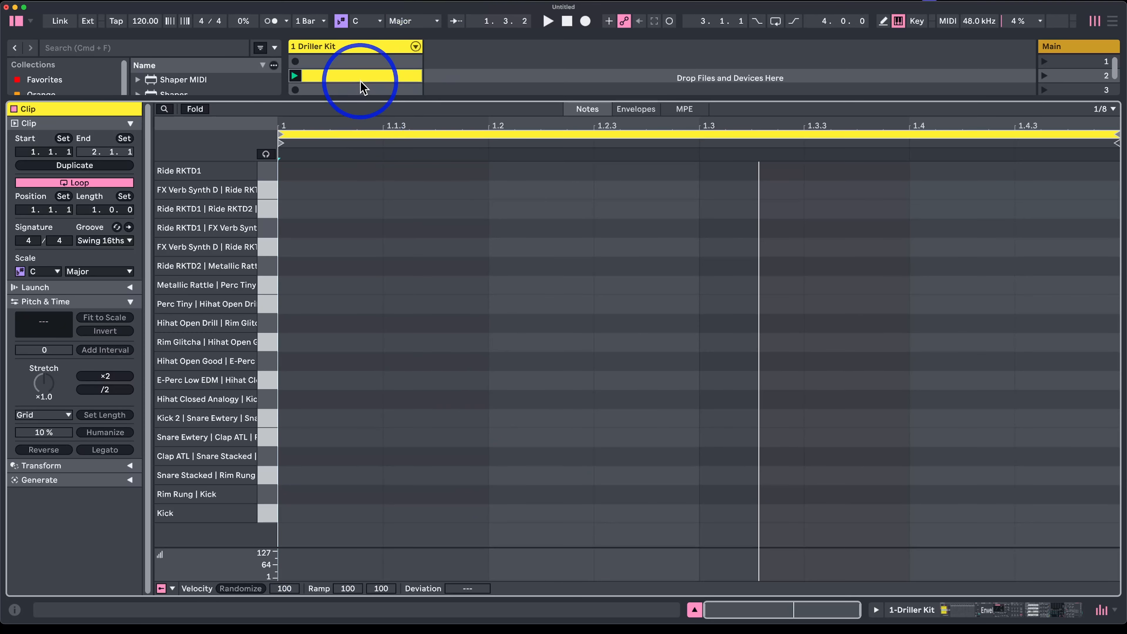
Step: Duplicate the MIDI Effect Rack's last Pitch, Chord and Arpeggiator chain and set the copy's key zone to F1
click(359, 48)
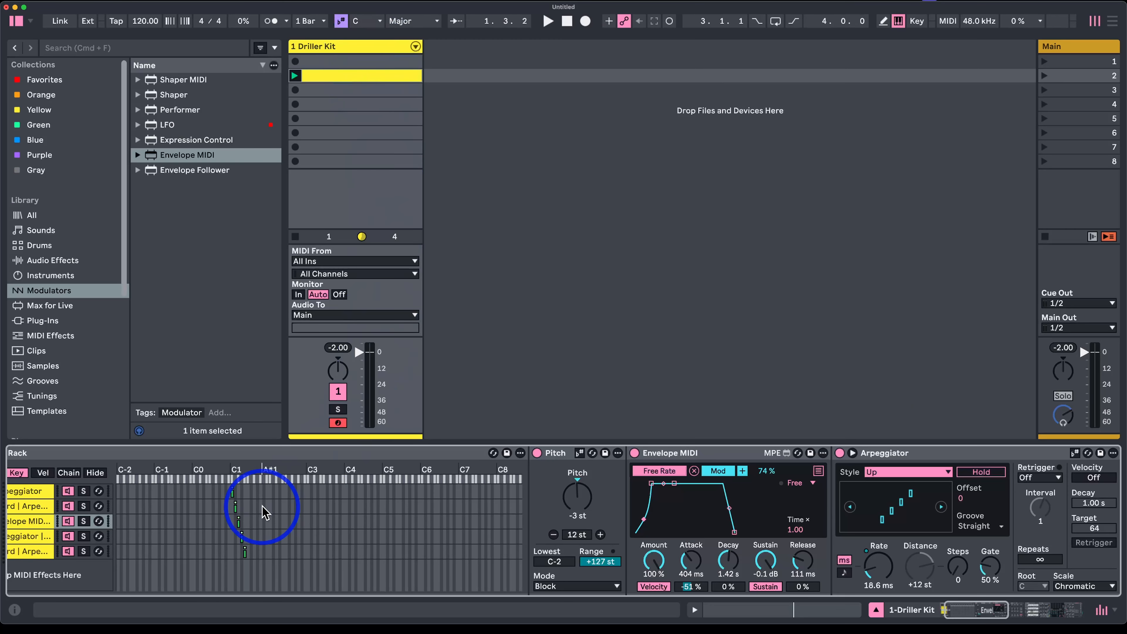
scroll(265, 513, left, 3)
click(88, 553)
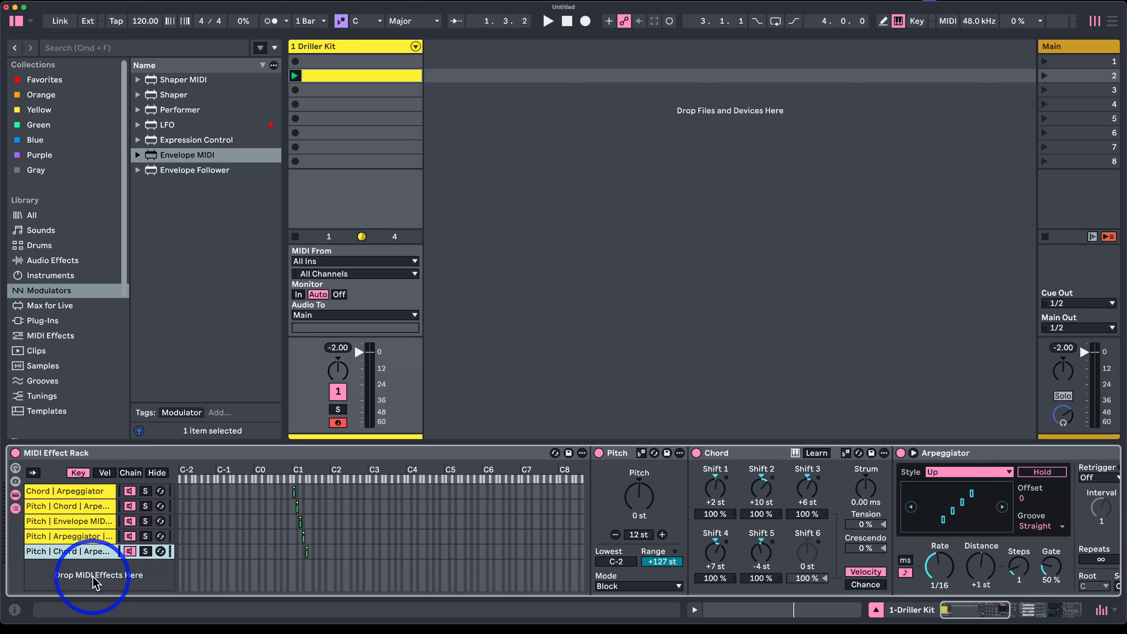
key(super+d)
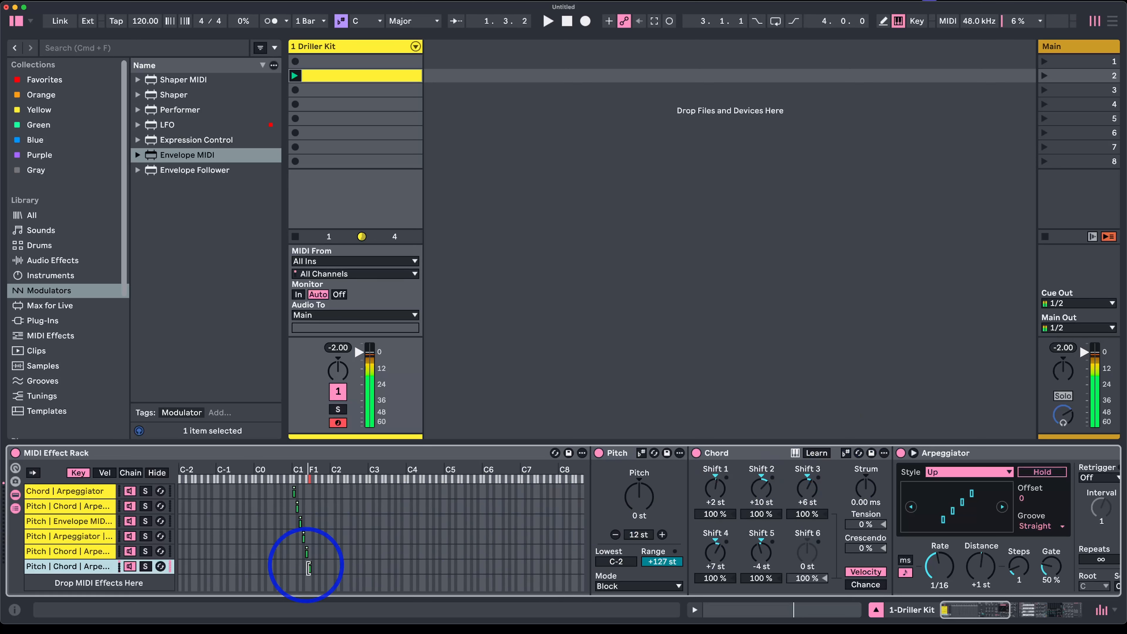
Step: Delete the F1 chain's Chord device, and set its Pitch to +3 st and its Arpeggiator to rate 1/8 and distance +12 st
click(724, 455)
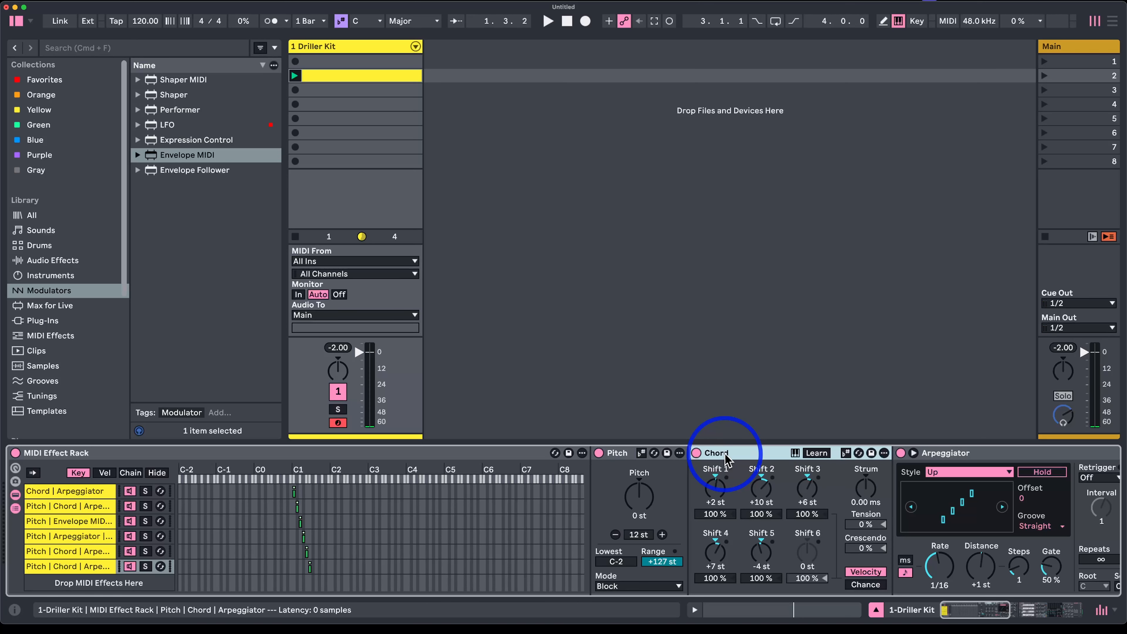
key(Delete)
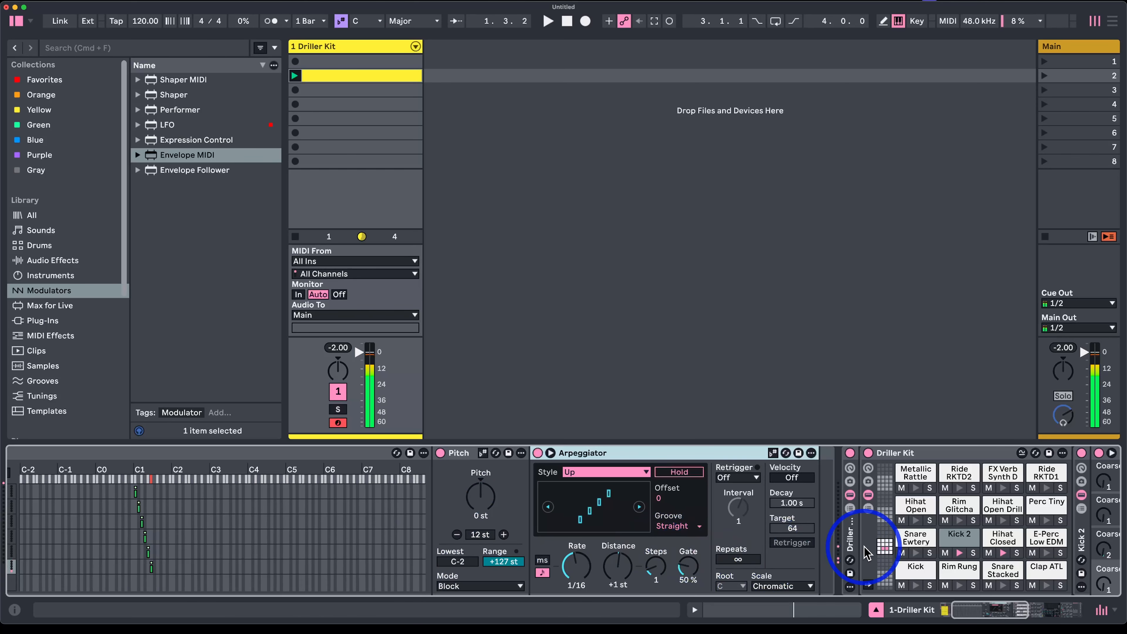
scroll(687, 559, left, 5)
drag(777, 568, 776, 561)
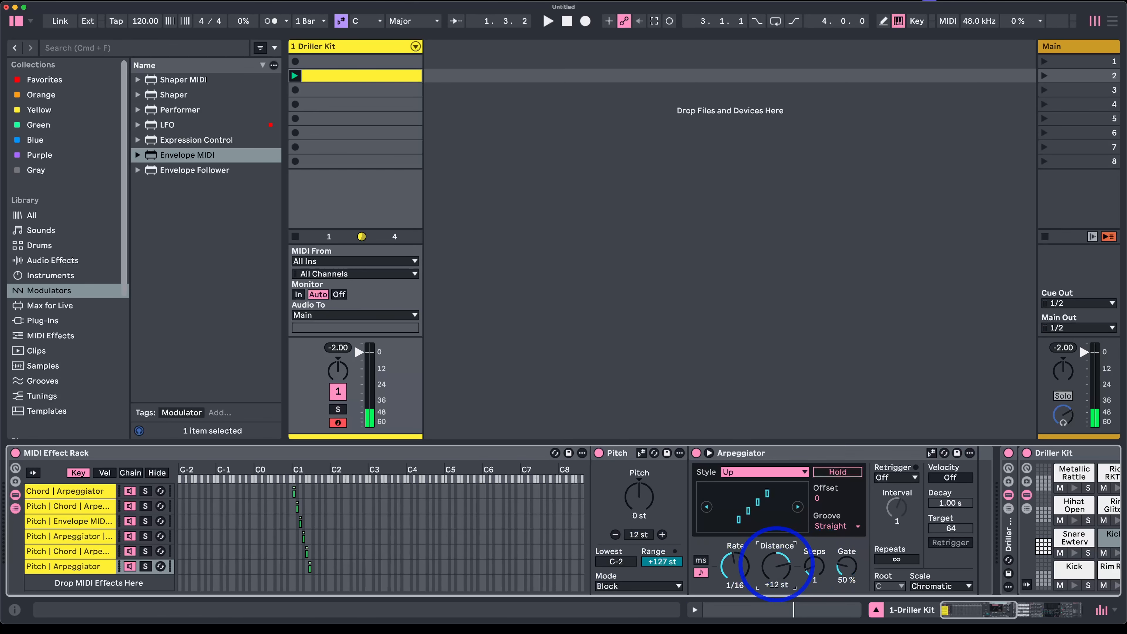
scroll(816, 568, right, 5)
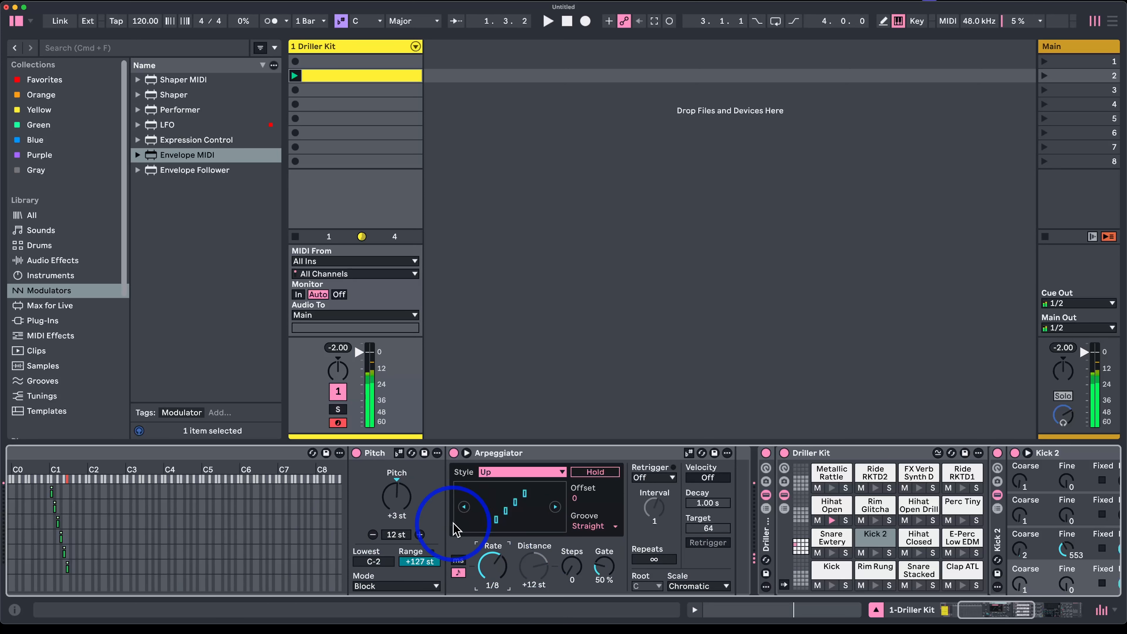
Step: Open the Driller Kit's MIDI clip and show its note editor together with the device chain
double_click(355, 74)
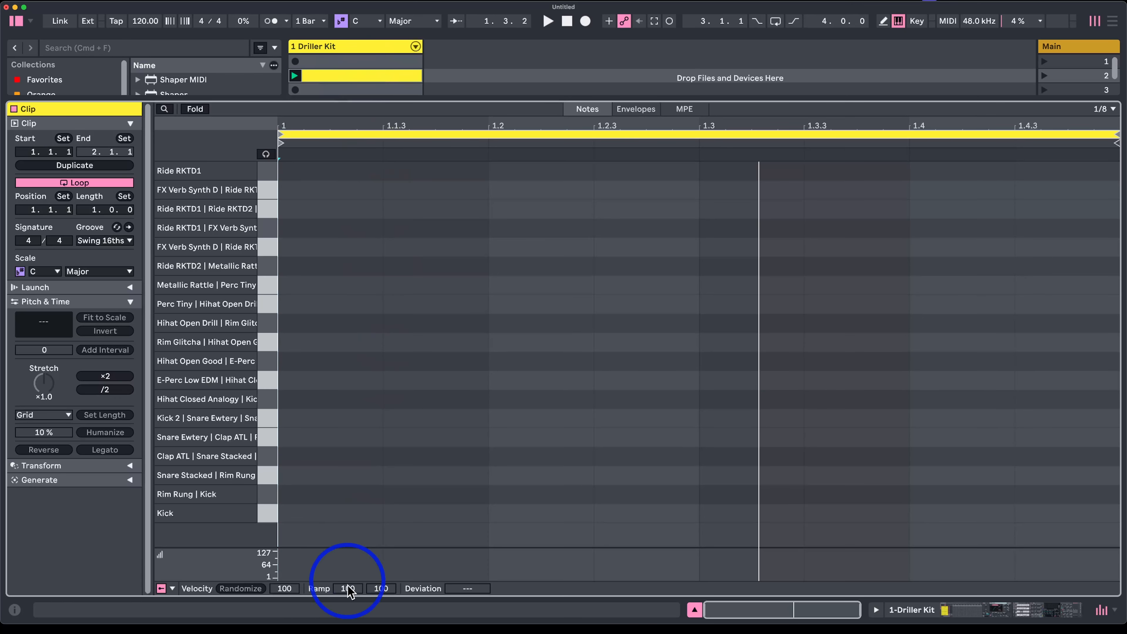
drag(364, 595, 345, 410)
click(313, 319)
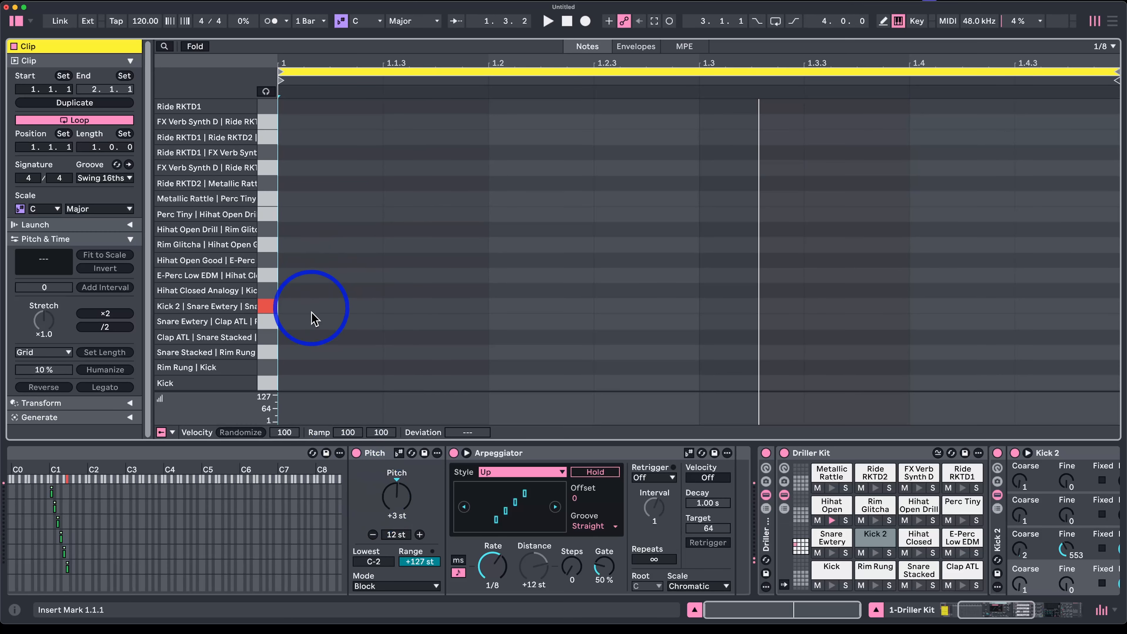
Step: Add an F1 note spanning the clip's full bar and start playback
double_click(314, 303)
key(shift+Right)
key(shift+Right)
key(shift+Right)
key(shift+Right)
key(shift+Right)
key(shift+Right)
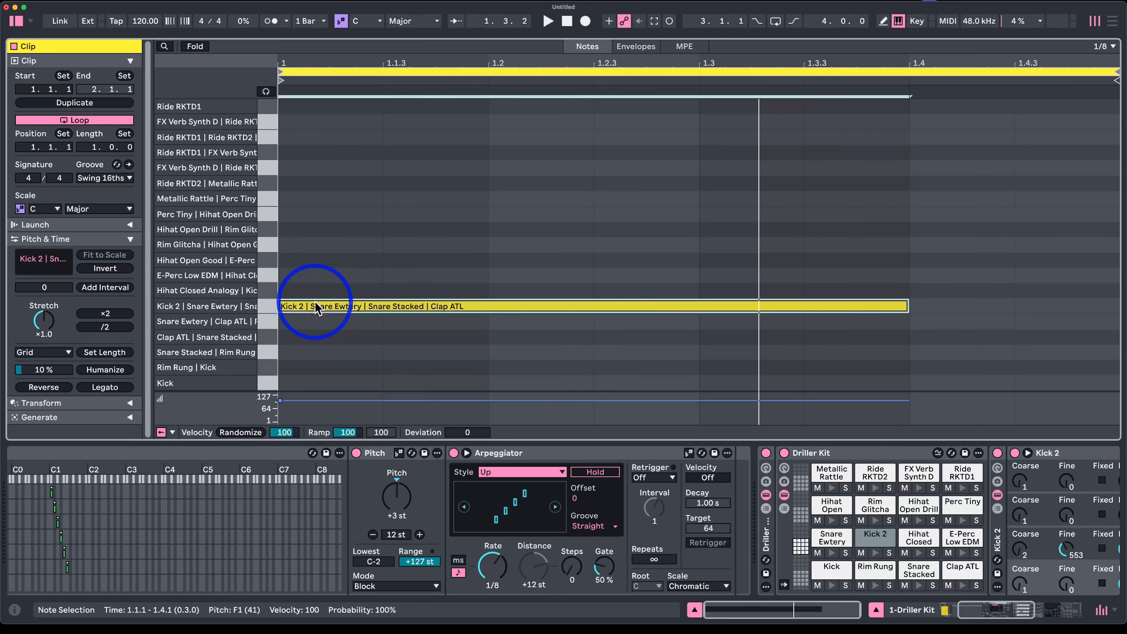
key(shift+Right)
key(space)
Step: Add a one-beat C#1 note at 1.1.1 and place a duplicate of it at 1.3.1
double_click(313, 371)
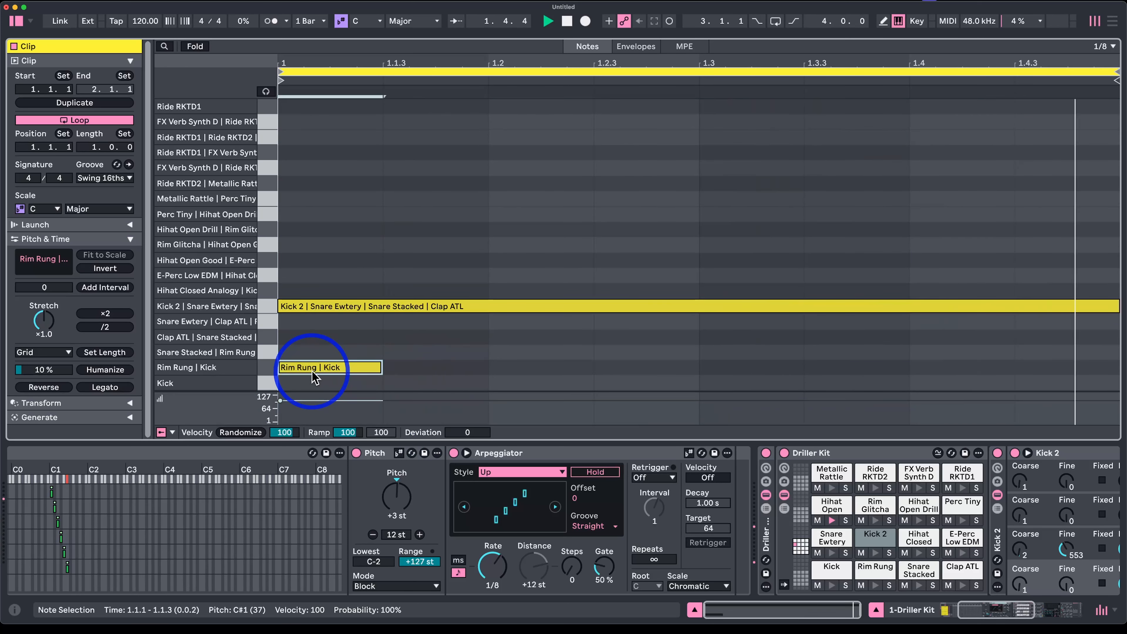
key(shift+Right)
key(shift+Right)
key(shift+Left)
key(super+d)
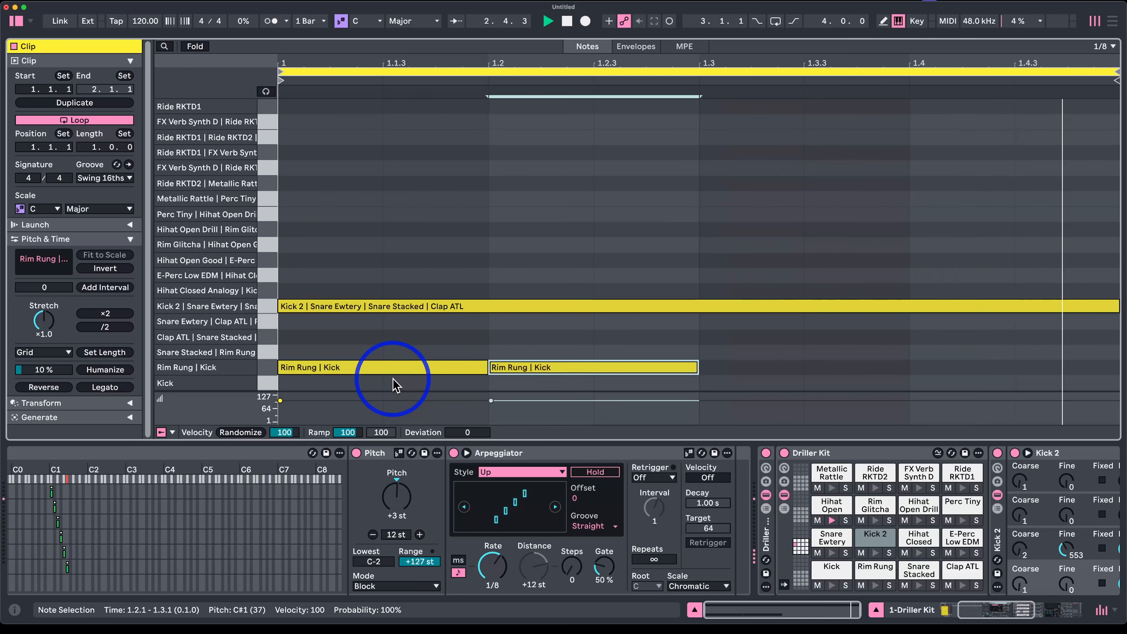
key(Right)
key(Right)
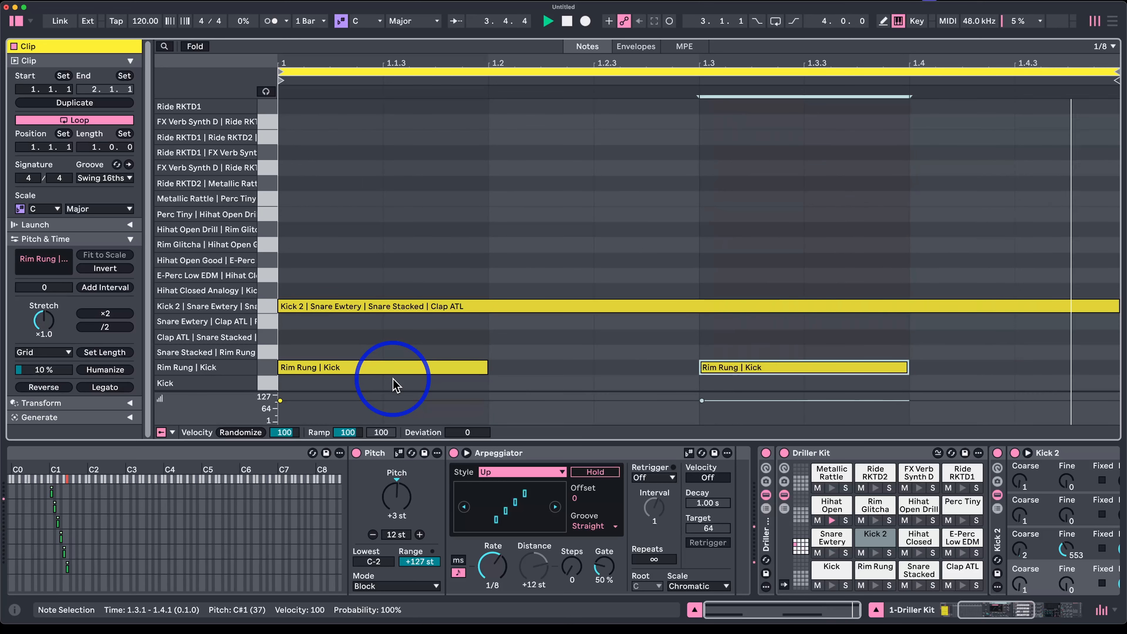
Step: Add another one-beat note, try it on D#1 and D1, and place it on C1 starting at 1.2.1
key(Left)
key(Up)
key(Up)
key(Left)
key(Left)
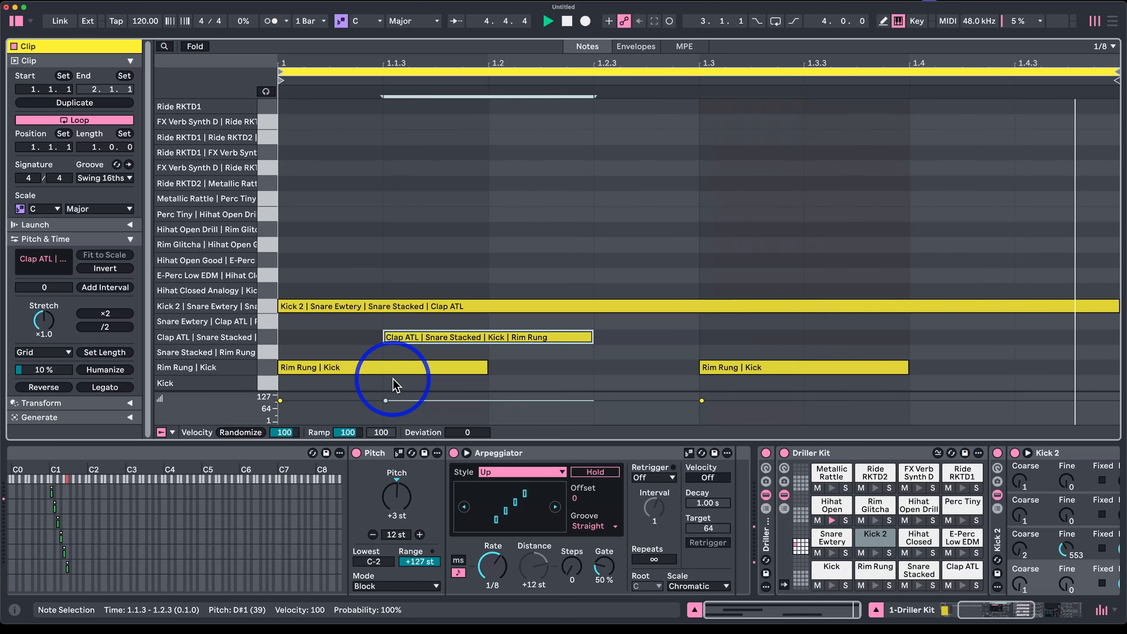
key(Down)
key(Right)
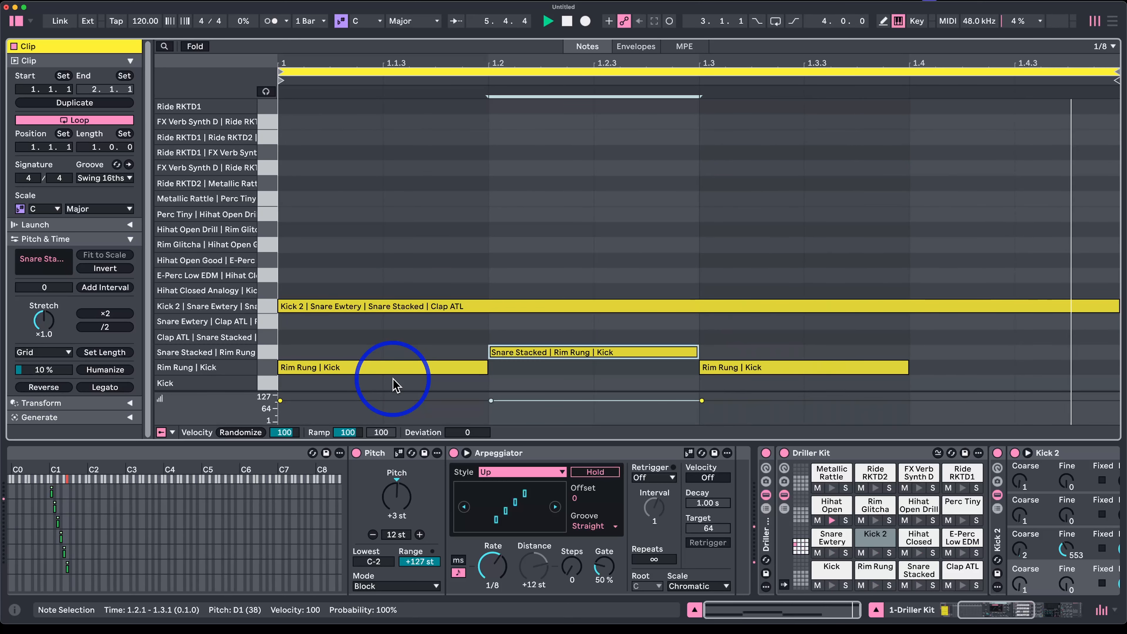
key(Down)
key(Down)
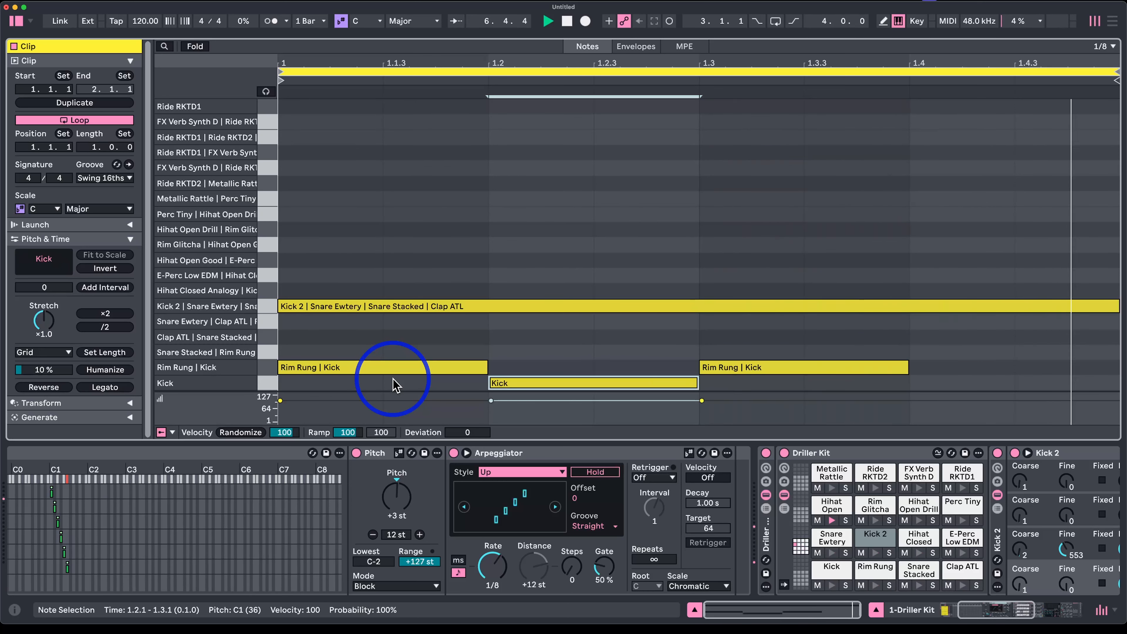
Step: Transpose the two C#1 notes down to C1 and change the middle note to an eighth-note C#1 at 1.2.3
click(702, 366)
shift+click(415, 368)
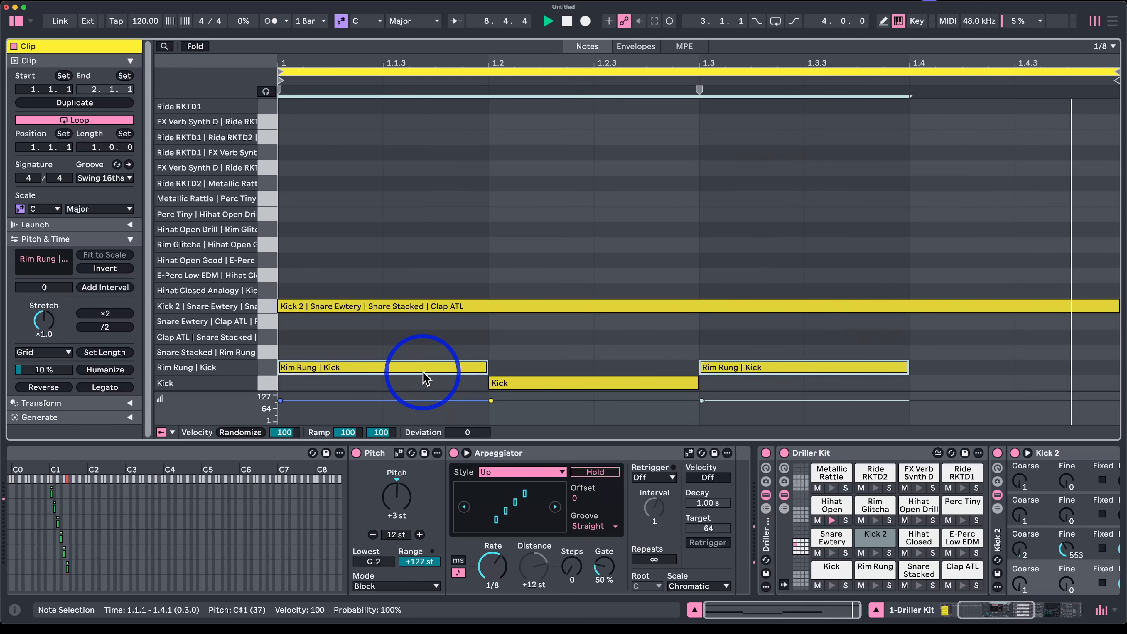
key(Down)
click(570, 382)
key(Up)
key(shift+Left)
key(Right)
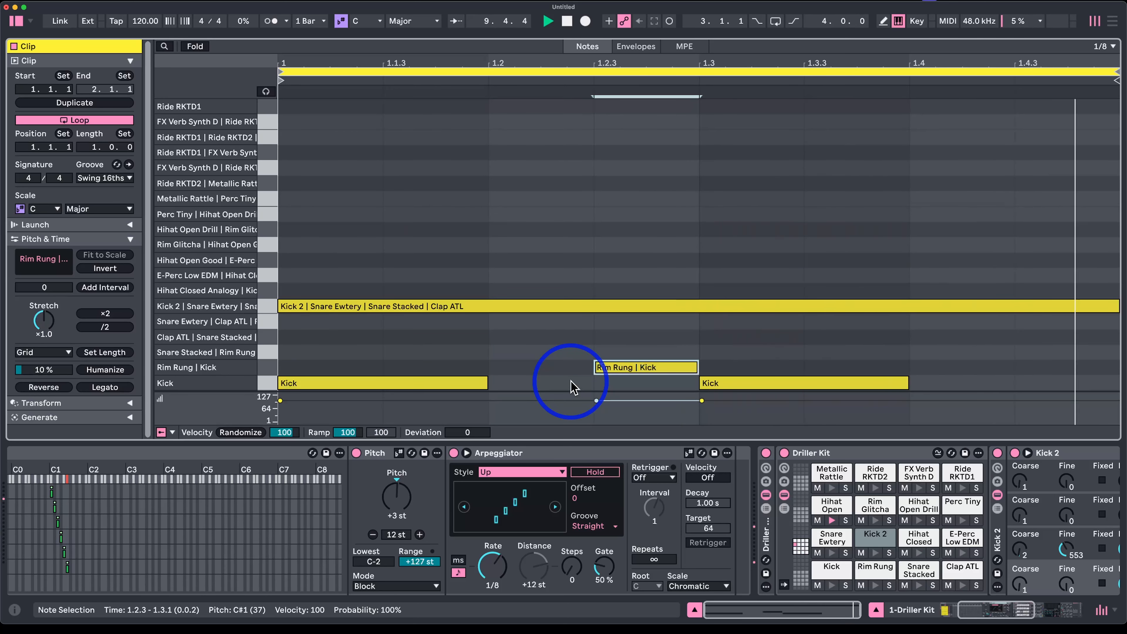
Step: Add an eighth-note C1 at 1.2.1 and audition the pattern
double_click(534, 382)
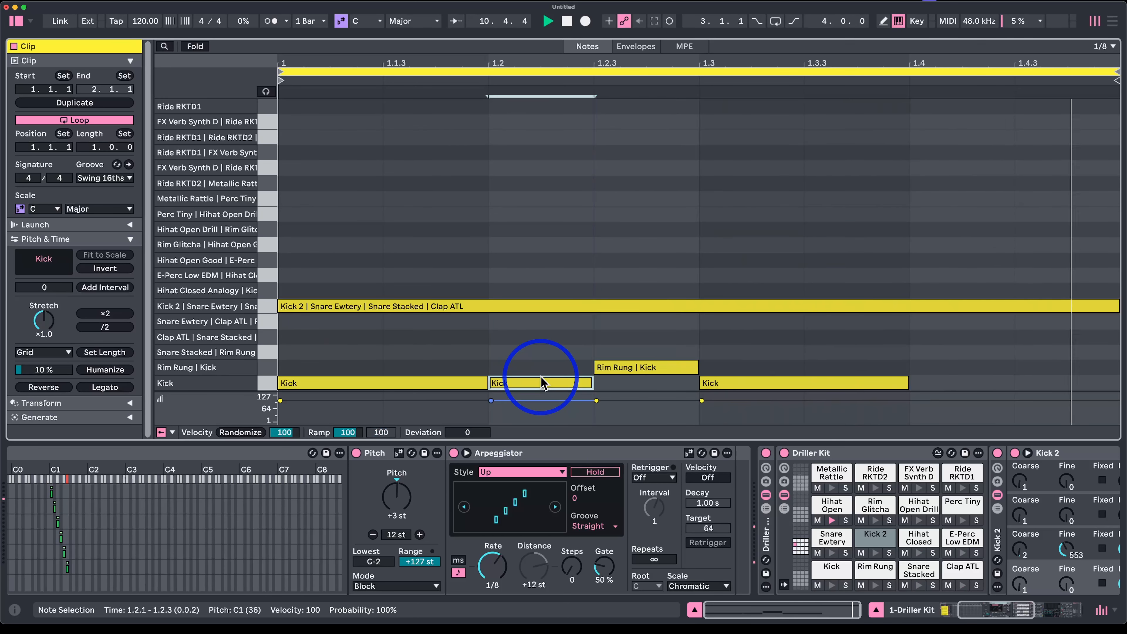
click(481, 383)
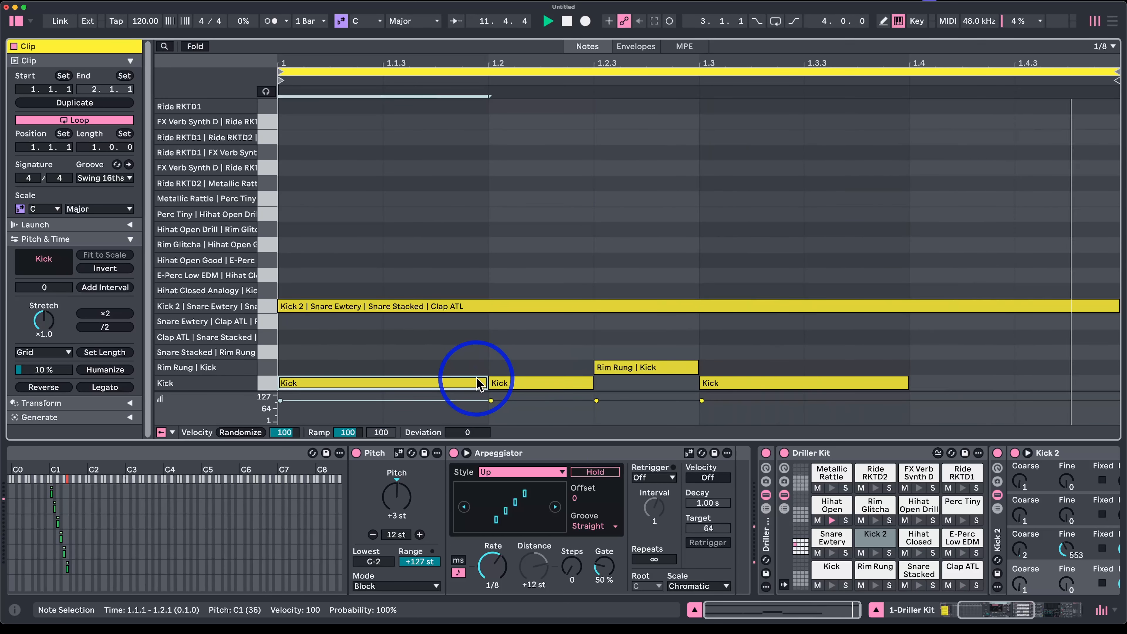
key(space)
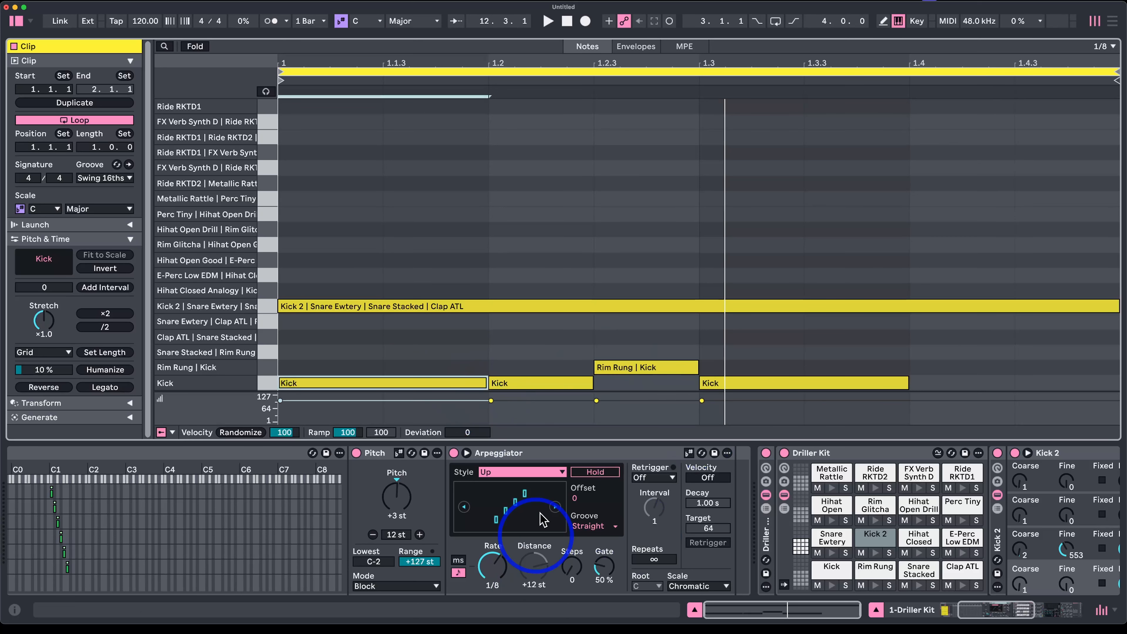
key(space)
key(space)
Step: Remove the short C1 note at 1.2.1, extend the first C1 note to 1.2.3 and play the clip
double_click(511, 382)
drag(485, 379, 592, 382)
key(space)
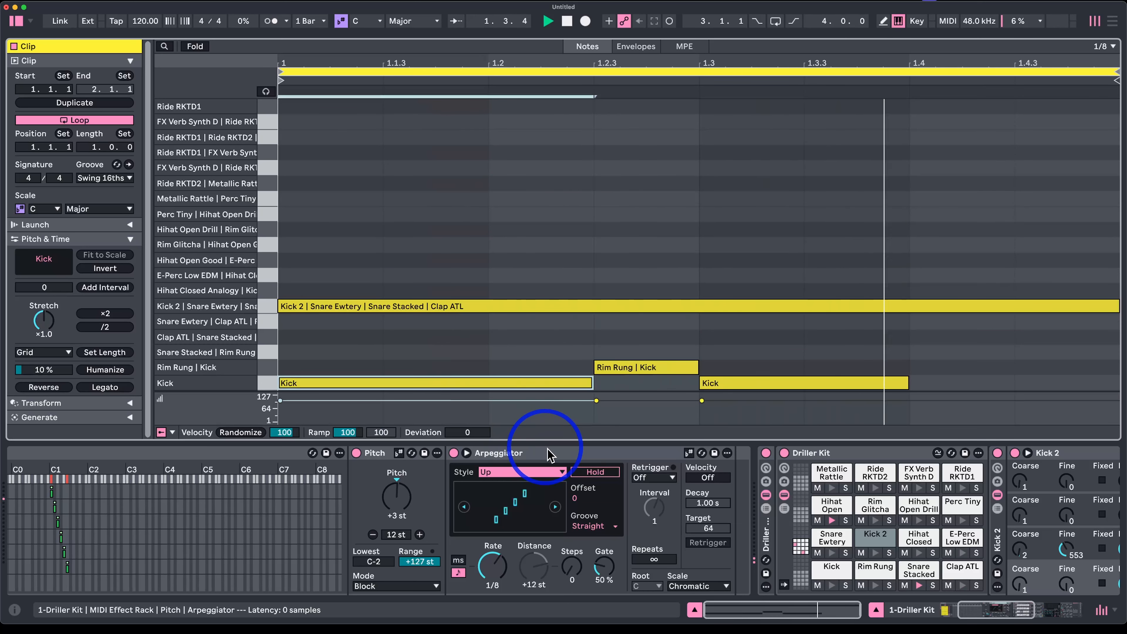
Step: Add an eighth-note C#1 at 1.4.1 and C1 at 1.4.3, and duplicate the clip's loop to two bars
double_click(969, 369)
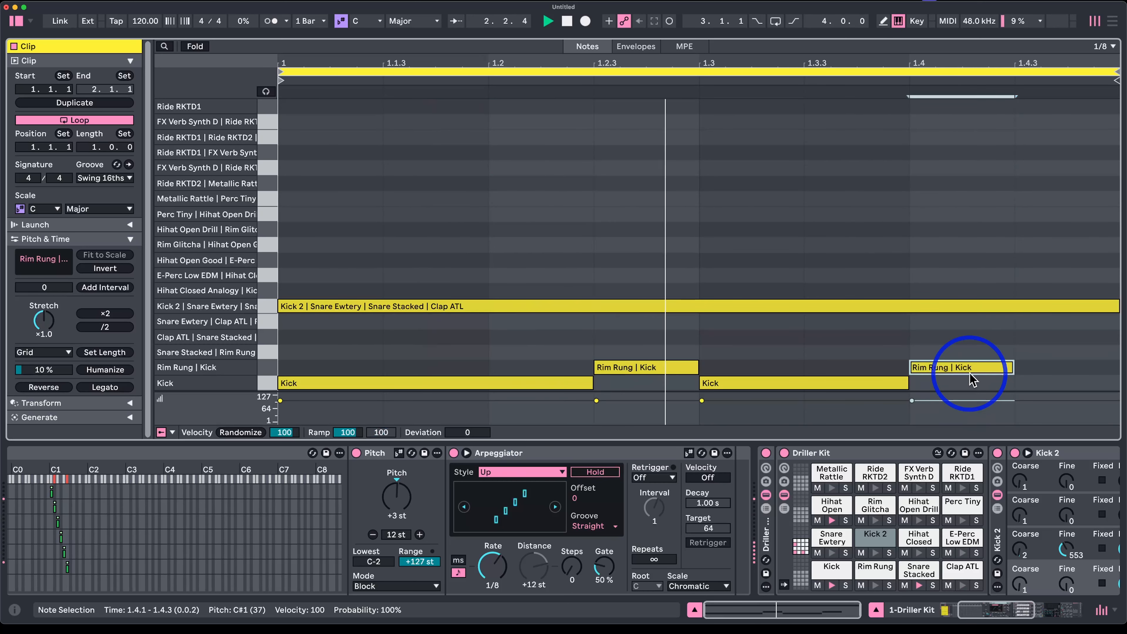
double_click(1040, 383)
click(863, 383)
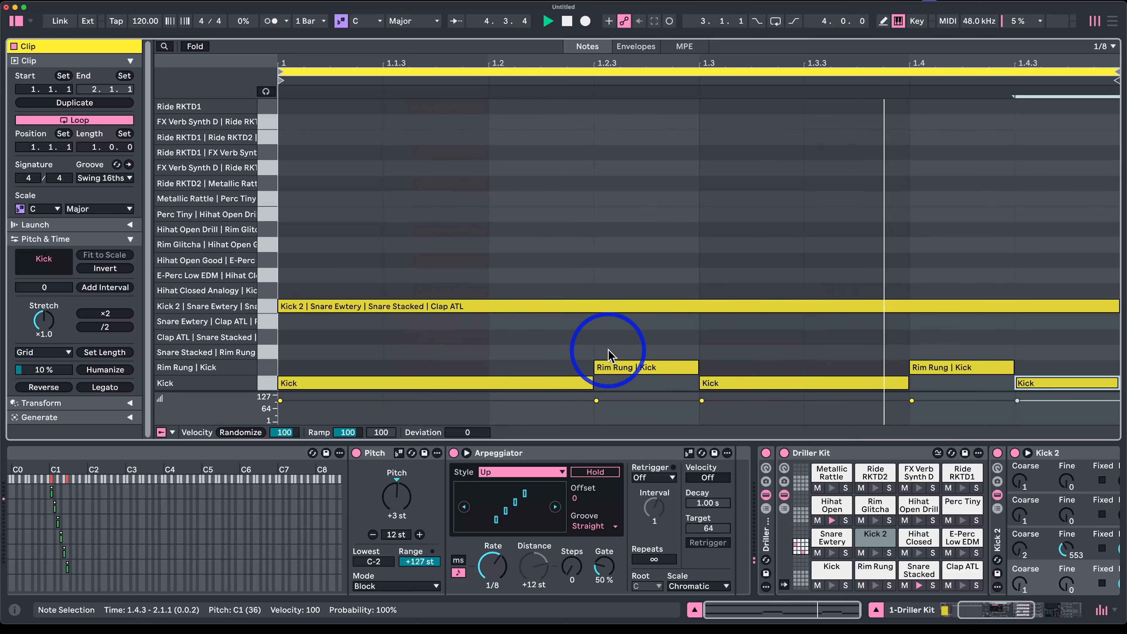
click(74, 102)
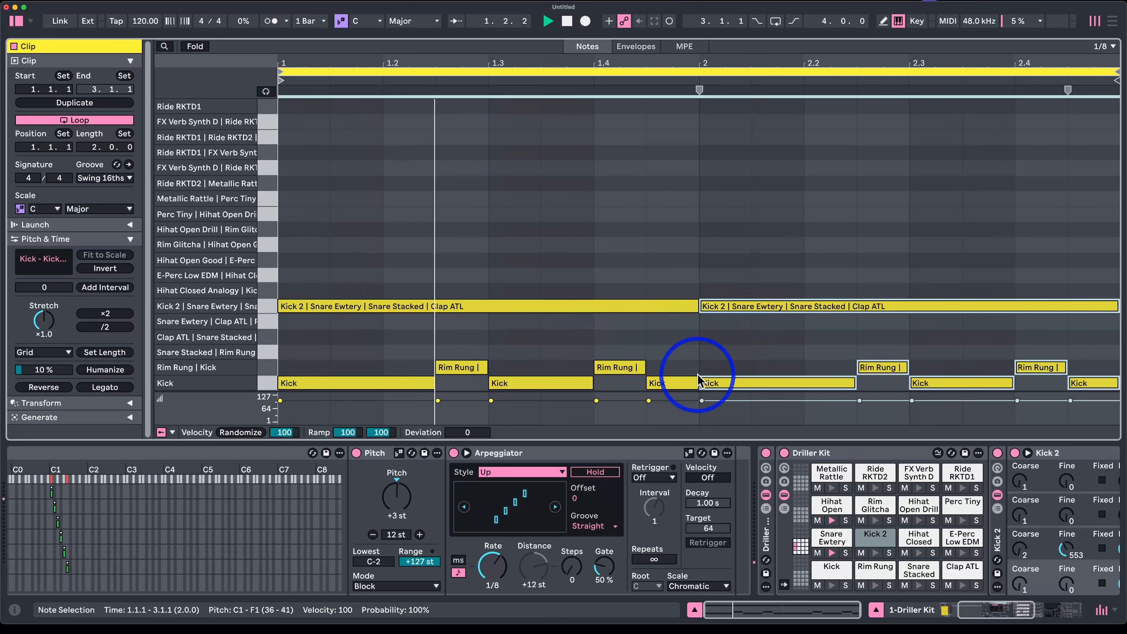
Step: Try an eighth-note D#1 at 1.4.3 and remove it again
double_click(677, 338)
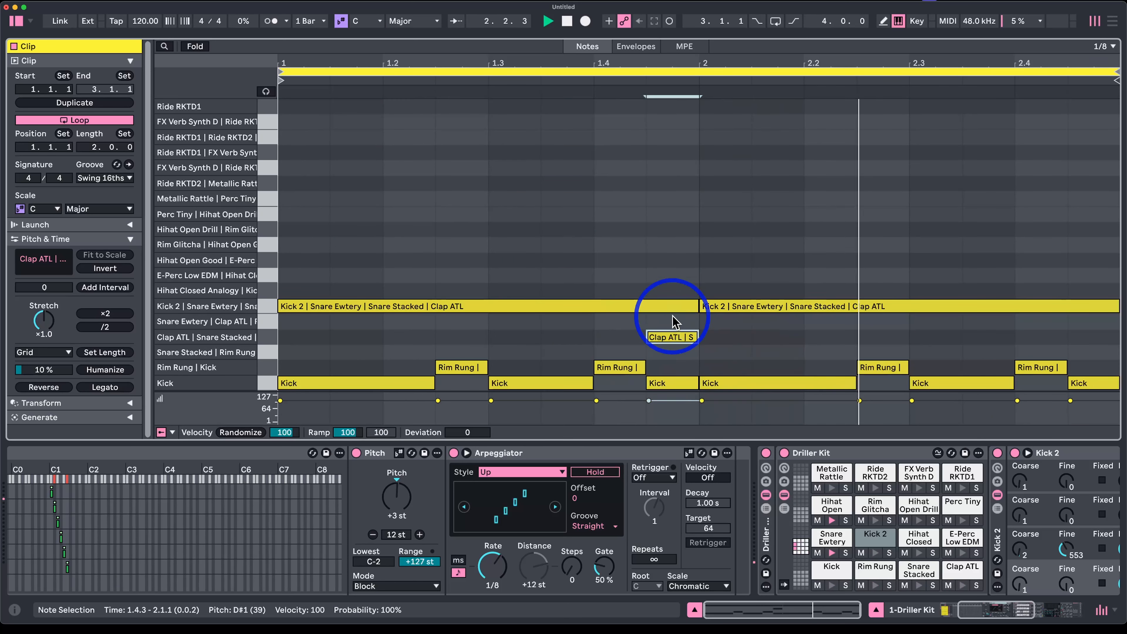
double_click(680, 339)
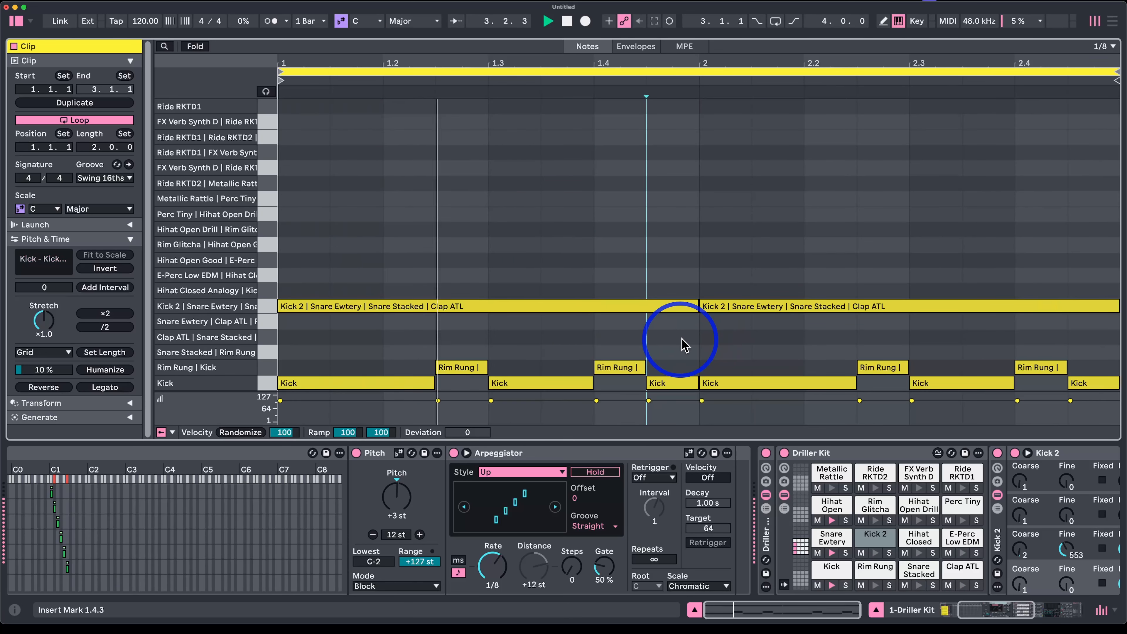
Step: Shorten the second-bar F1 note so it ends at 2.3.3
click(1051, 305)
key(shift+Left)
key(shift+Left)
key(shift+Left)
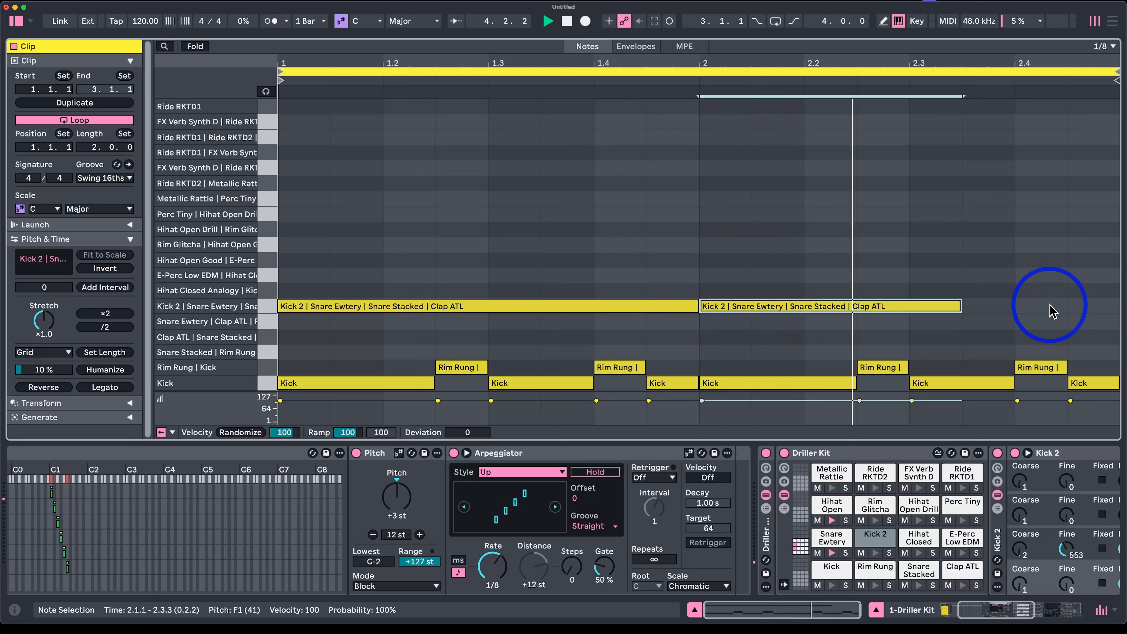
Step: Add a quarter-note D1 at 2.3.1 and a quarter-note D#1 at 2.4.1
double_click(997, 353)
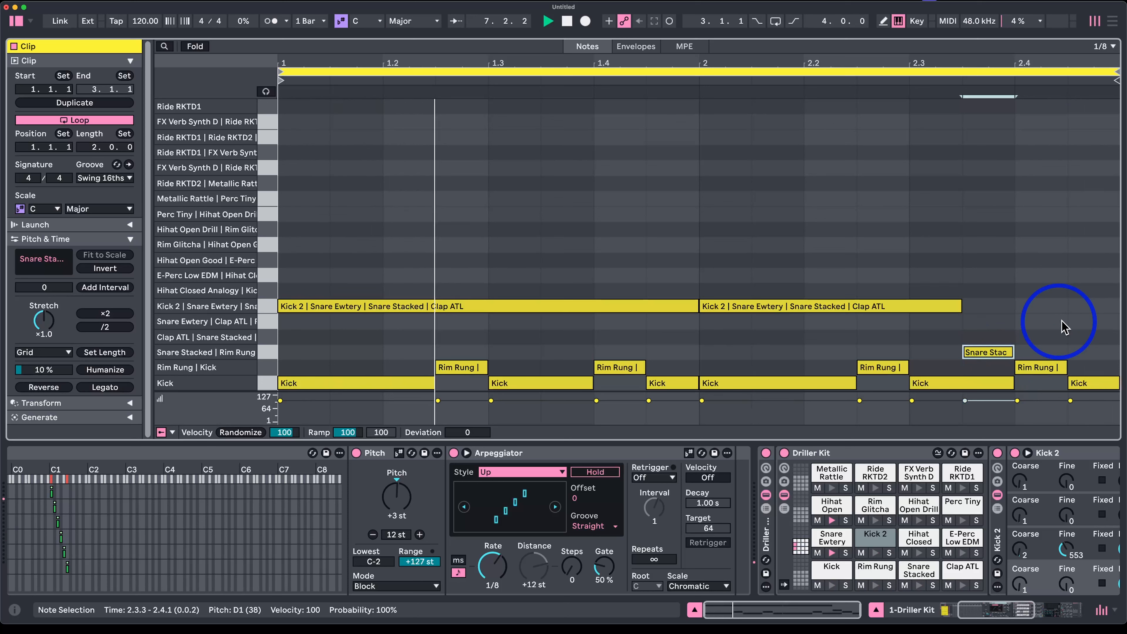
drag(1005, 354, 958, 355)
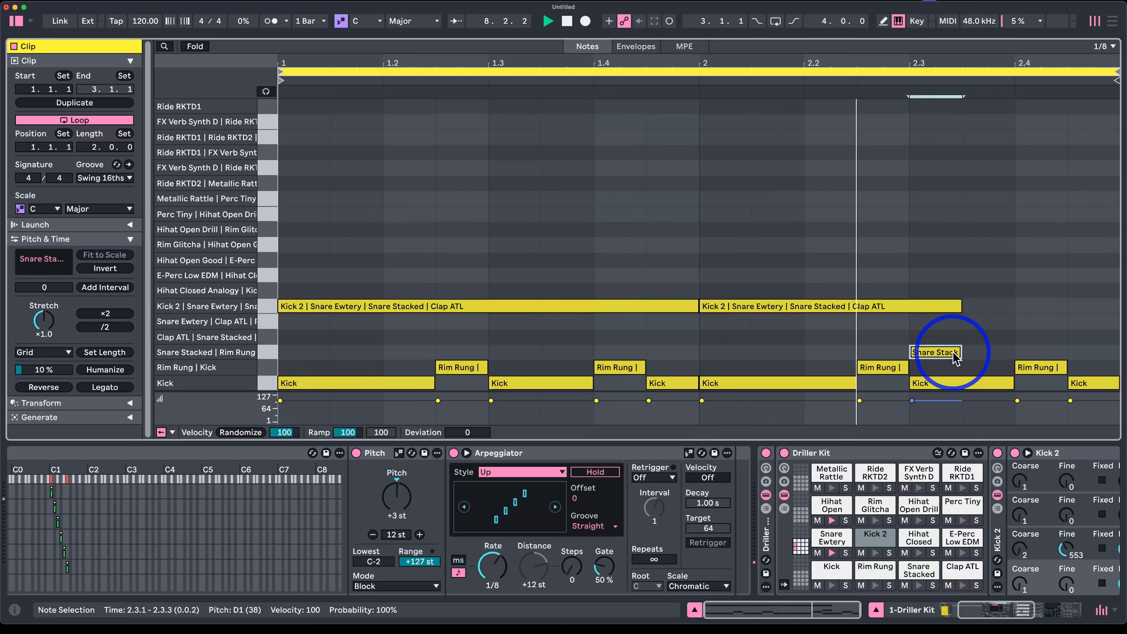
key(shift+Right)
double_click(1047, 338)
key(shift+Right)
Step: Remove the C#1 and C1 notes from 2.3.1 onward, shorten the second F1 note to end at 2.3.1, and stop playback
double_click(1036, 368)
double_click(1085, 385)
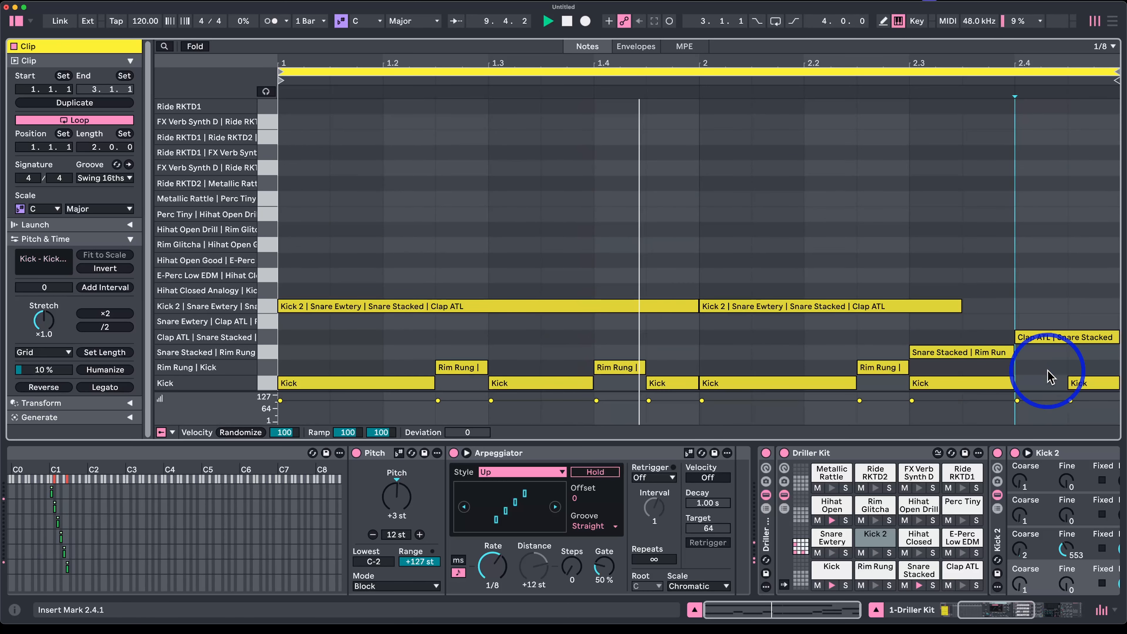
double_click(941, 386)
drag(960, 306, 908, 304)
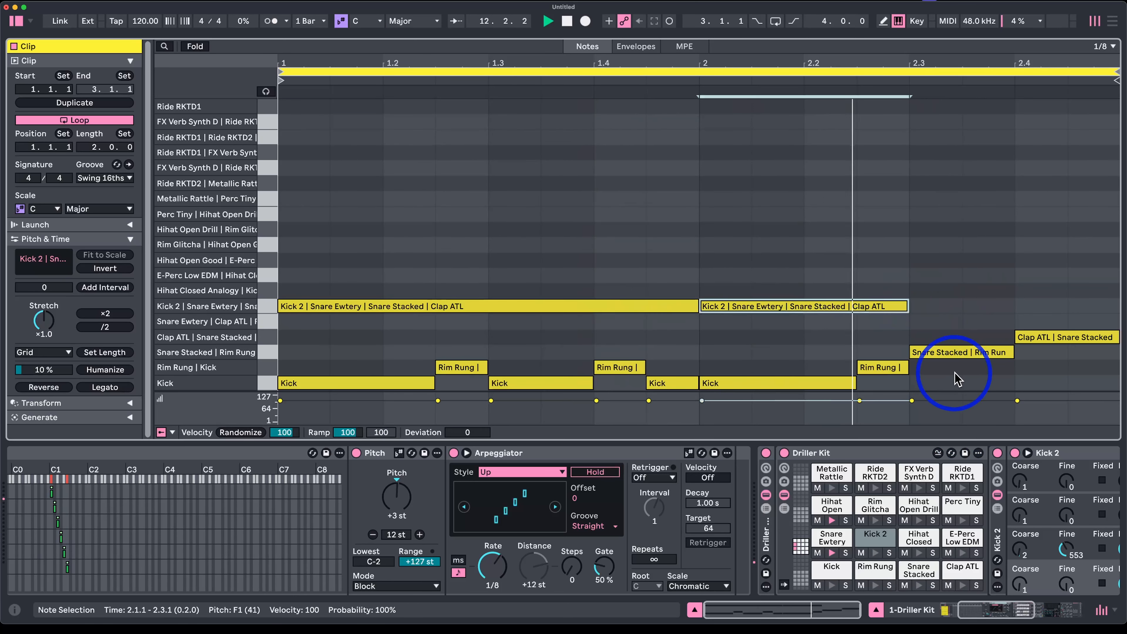
key(space)
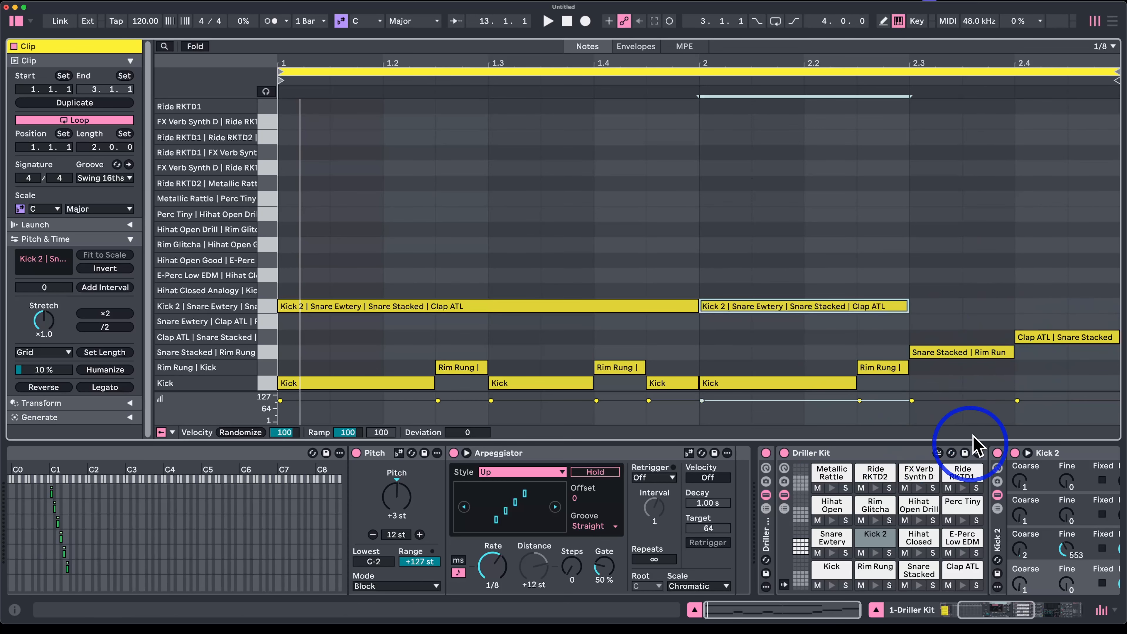
Step: Review the MIDI Effect Rack's lower chains and play the clip with the Pitch, Envelope MIDI and Arpeggiator chain shown
scroll(720, 500, left, 6)
click(99, 548)
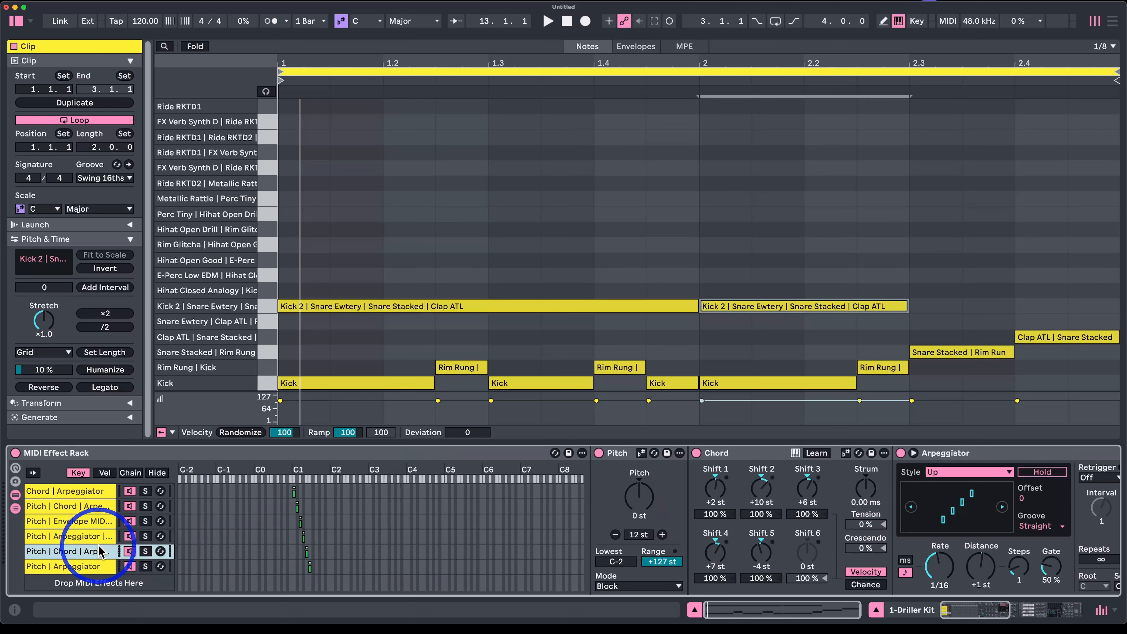
click(93, 538)
click(111, 550)
click(66, 521)
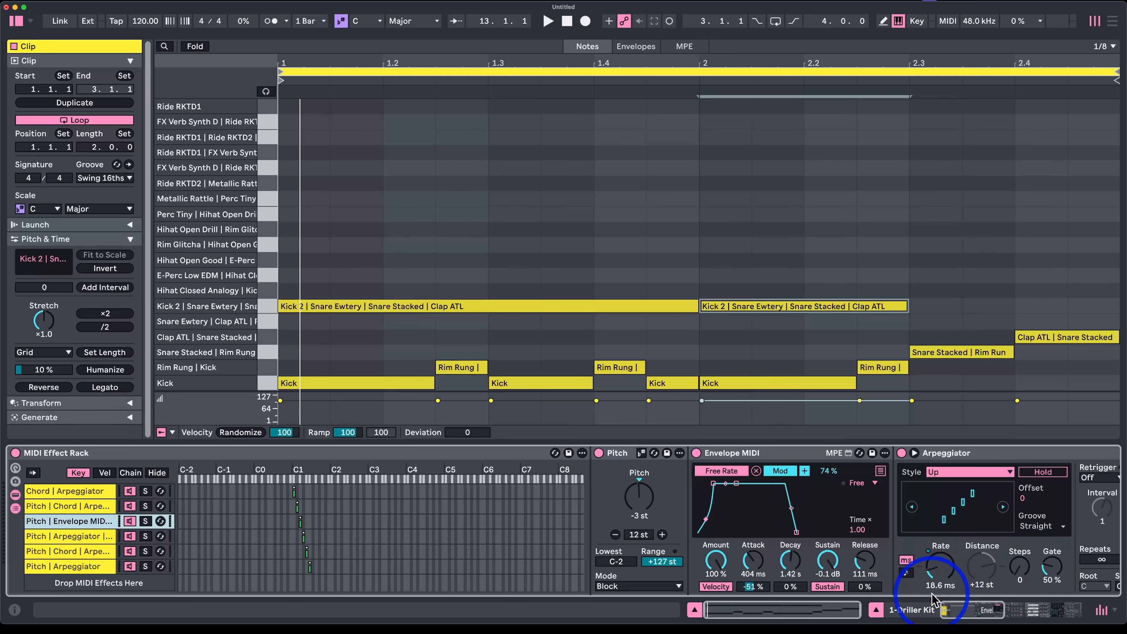
key(space)
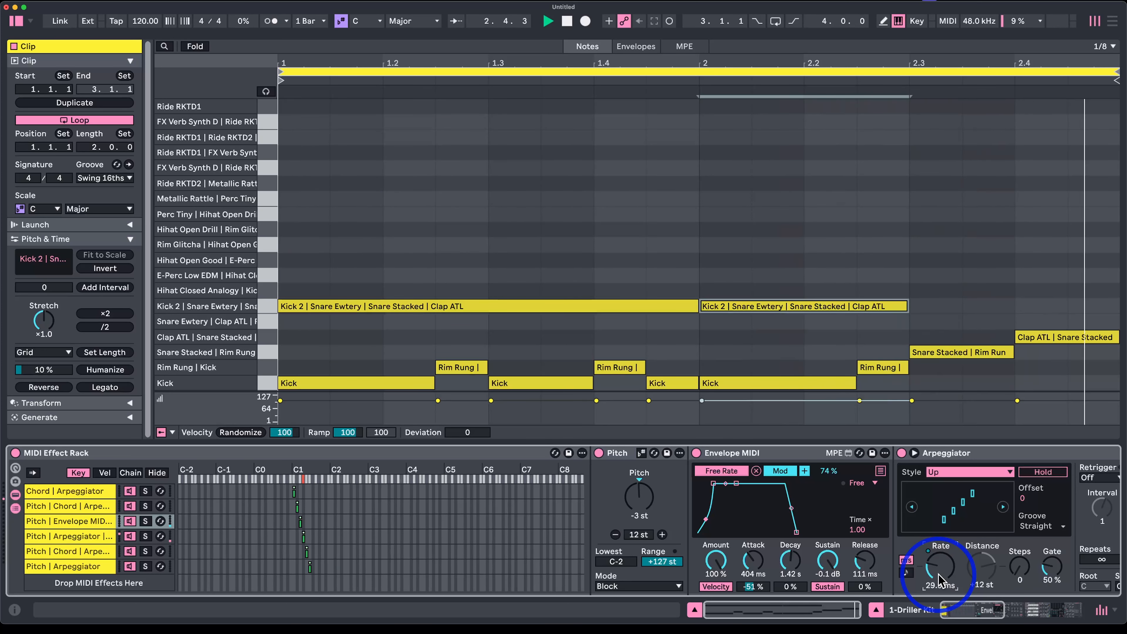
Step: Add a Drum Buss audio effect after the Driller Kit and turn on its compressor
scroll(952, 575, right, 4)
scroll(952, 575, right, 3)
scroll(751, 510, right, 10)
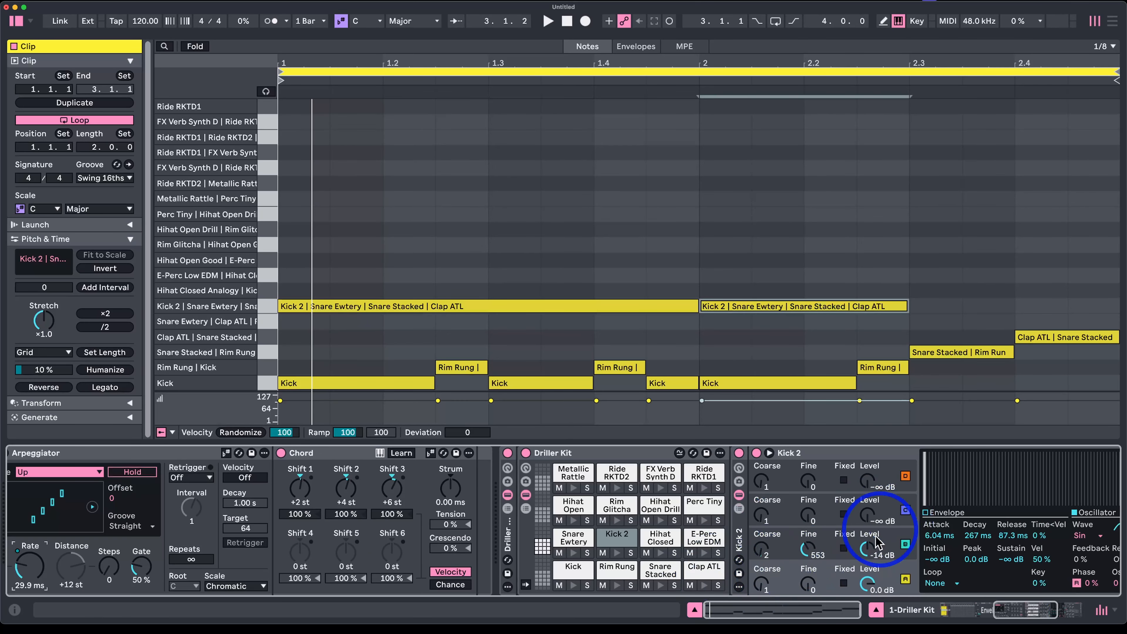
scroll(710, 560, right, 3)
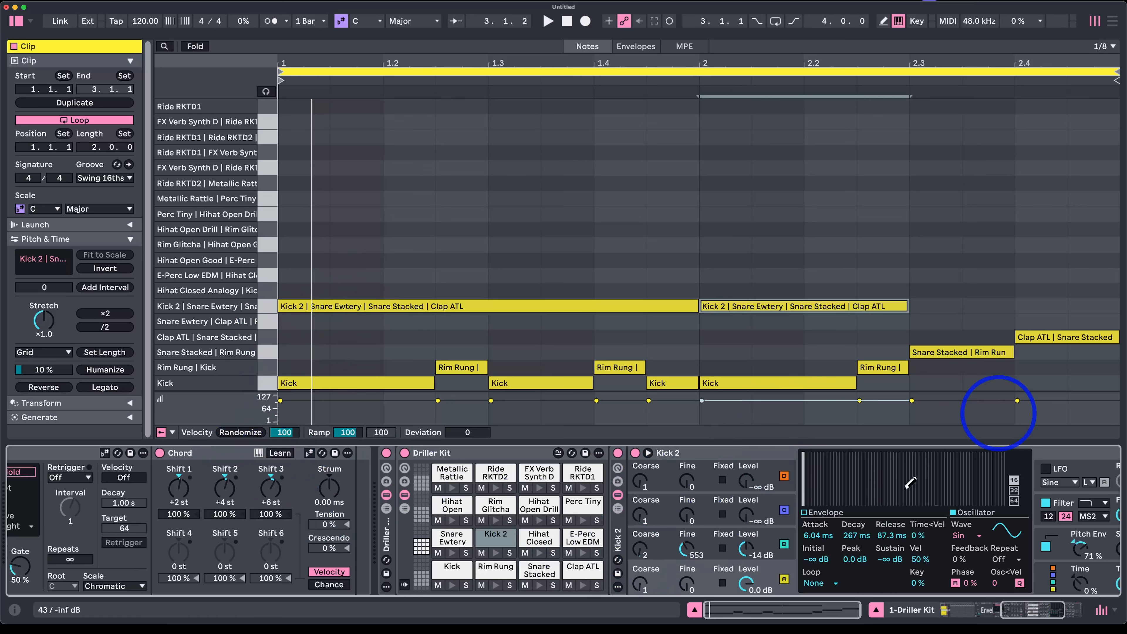
scroll(932, 559, right, 6)
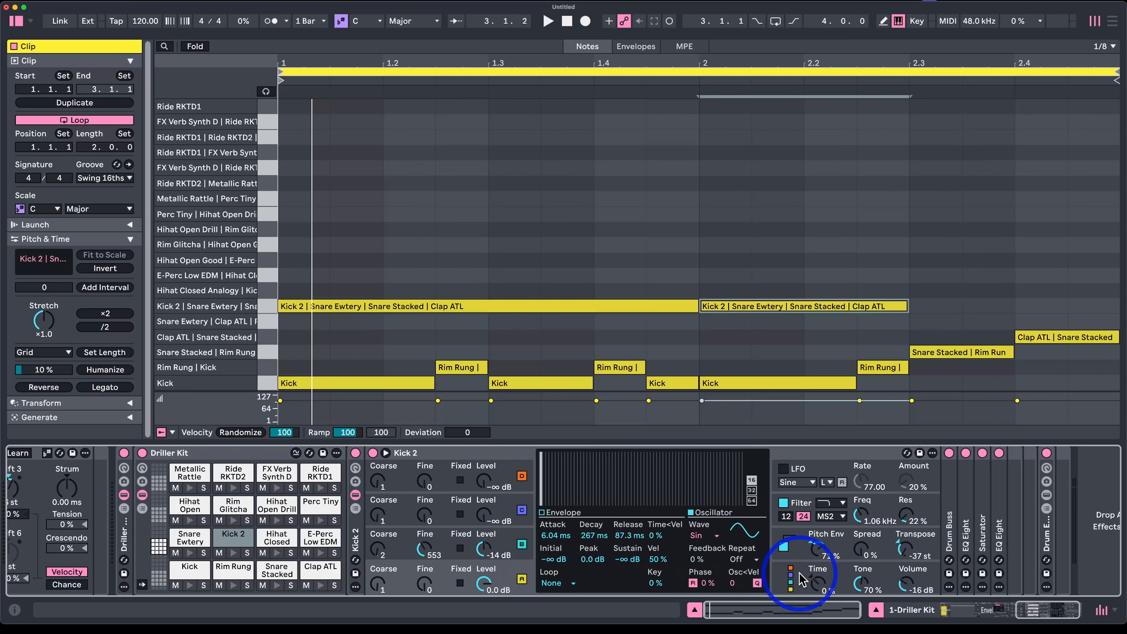
click(287, 41)
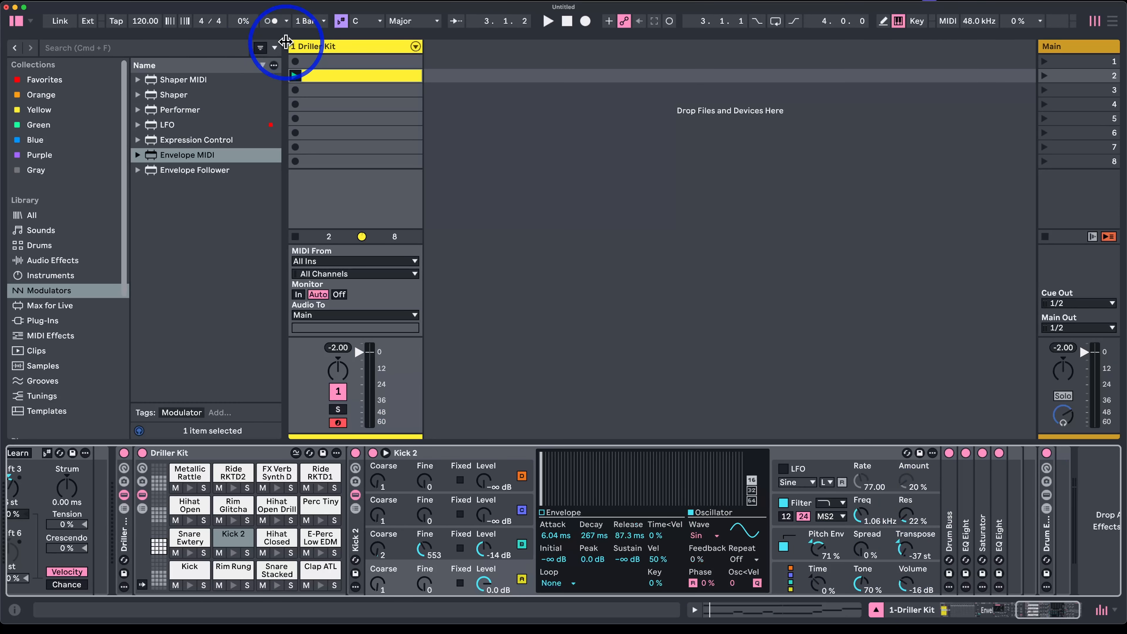
click(43, 261)
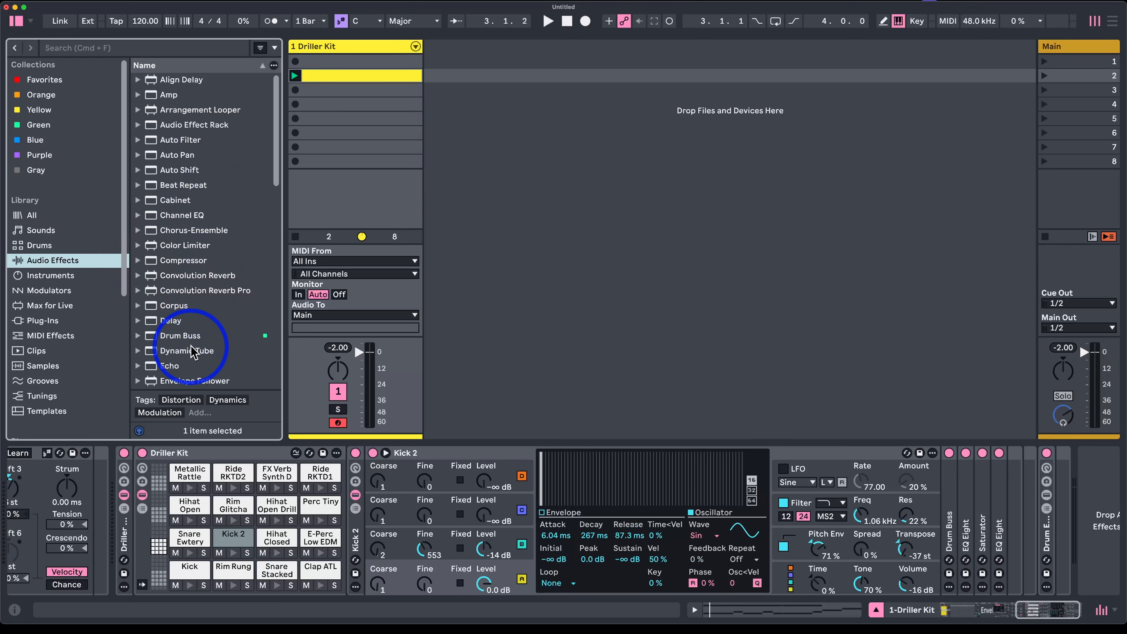
double_click(187, 336)
click(937, 586)
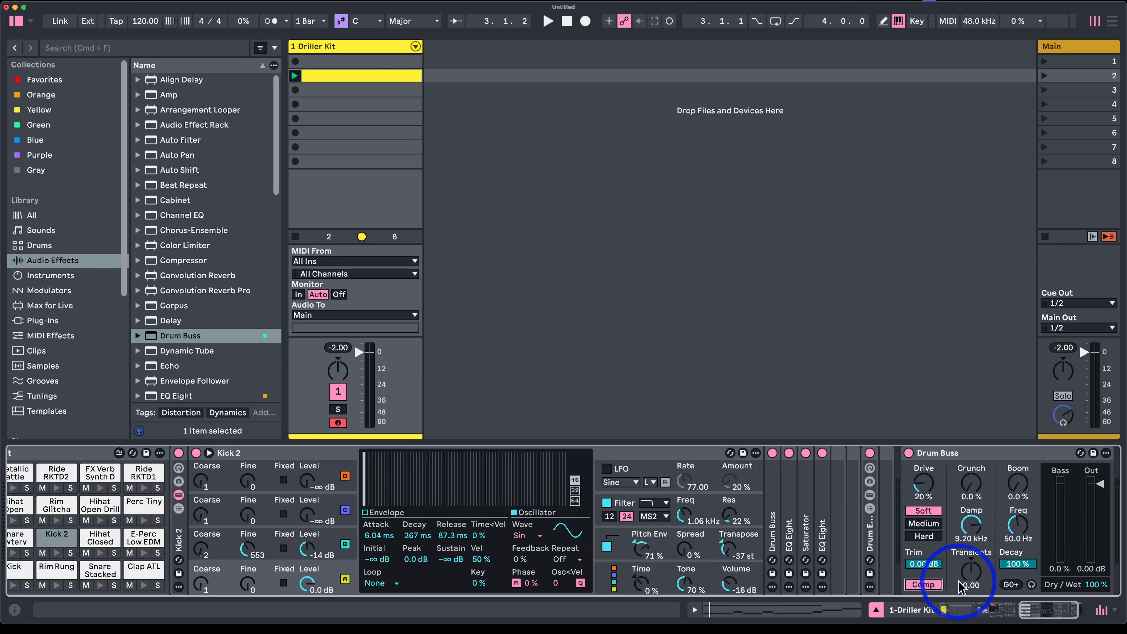
Step: While auditioning the clip, set Drum Buss Damp to 20.0 kHz, Drive to 1.6 %, output to -4.17 dB and Transients to -0.59
drag(976, 529, 977, 508)
key(space)
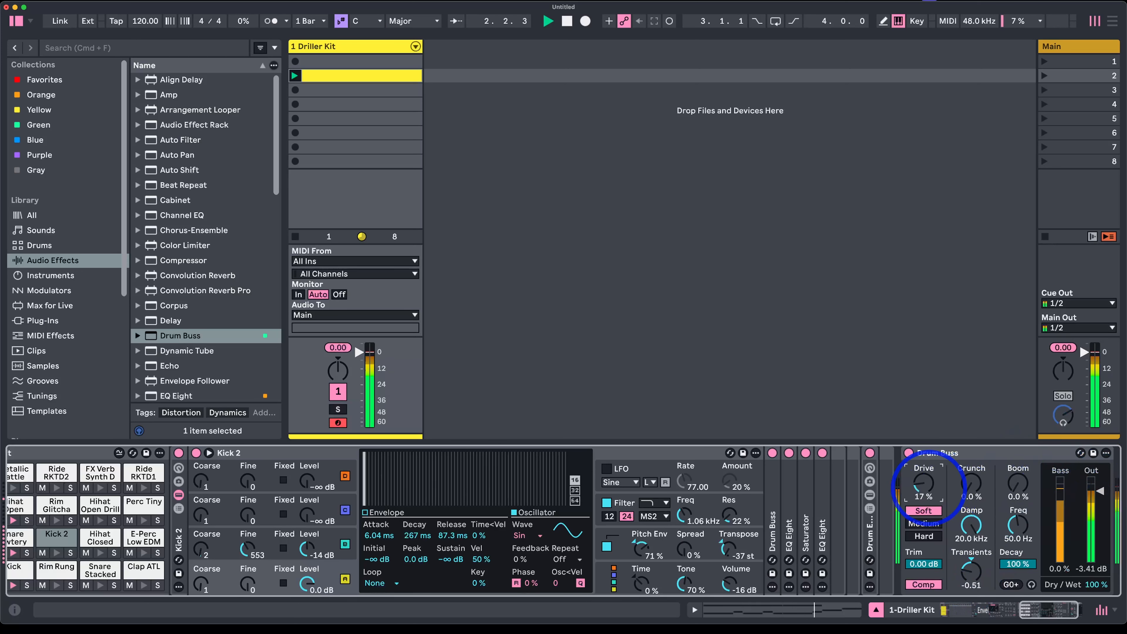
mouse_move(924, 483)
mouse_down()
mouse_move(926, 504)
mouse_move(930, 489)
mouse_up()
drag(1100, 491, 1100, 490)
drag(971, 572, 972, 577)
key(space)
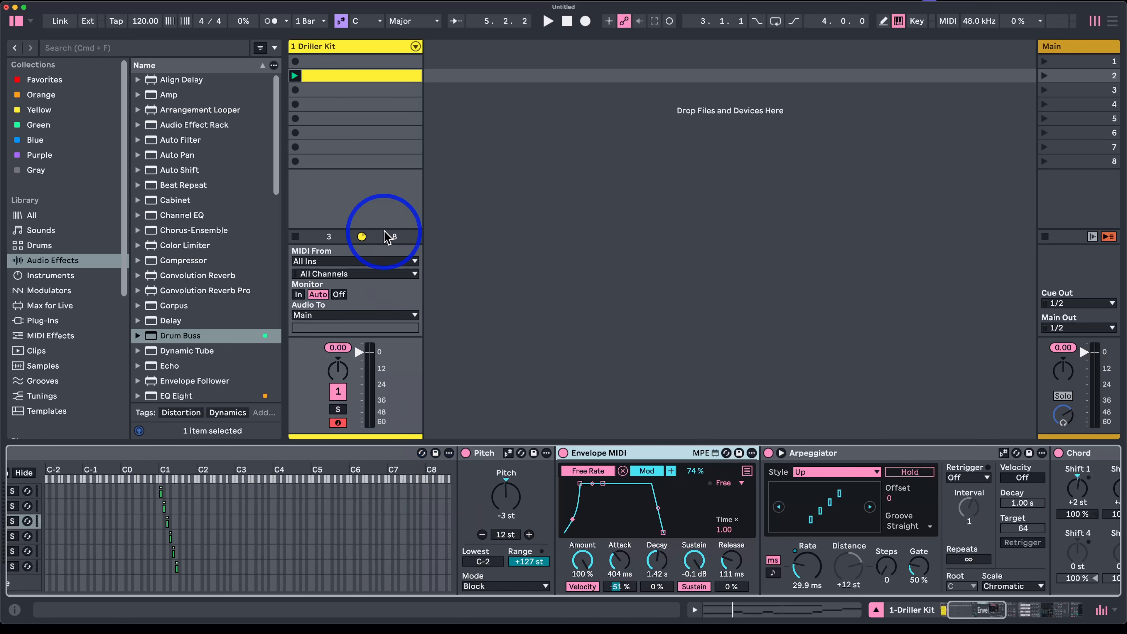
Step: Add a C1 note from 2.3.1 to 2.4.3 and an E1 note from 2.3.1 to 3.1.1 in the Driller Kit clip
double_click(376, 76)
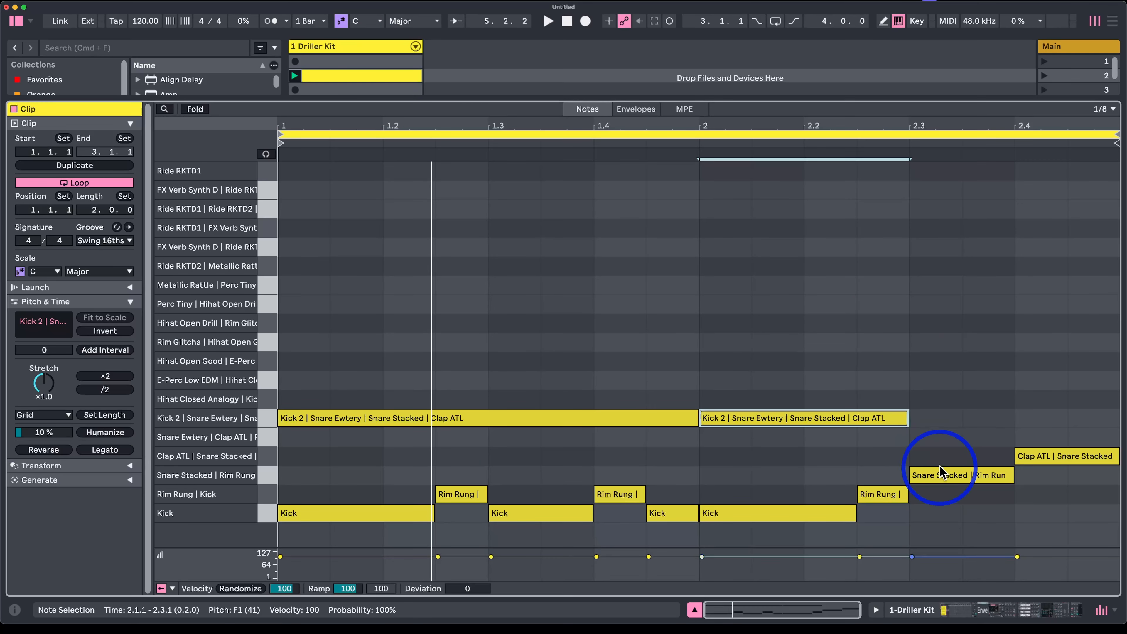
double_click(918, 512)
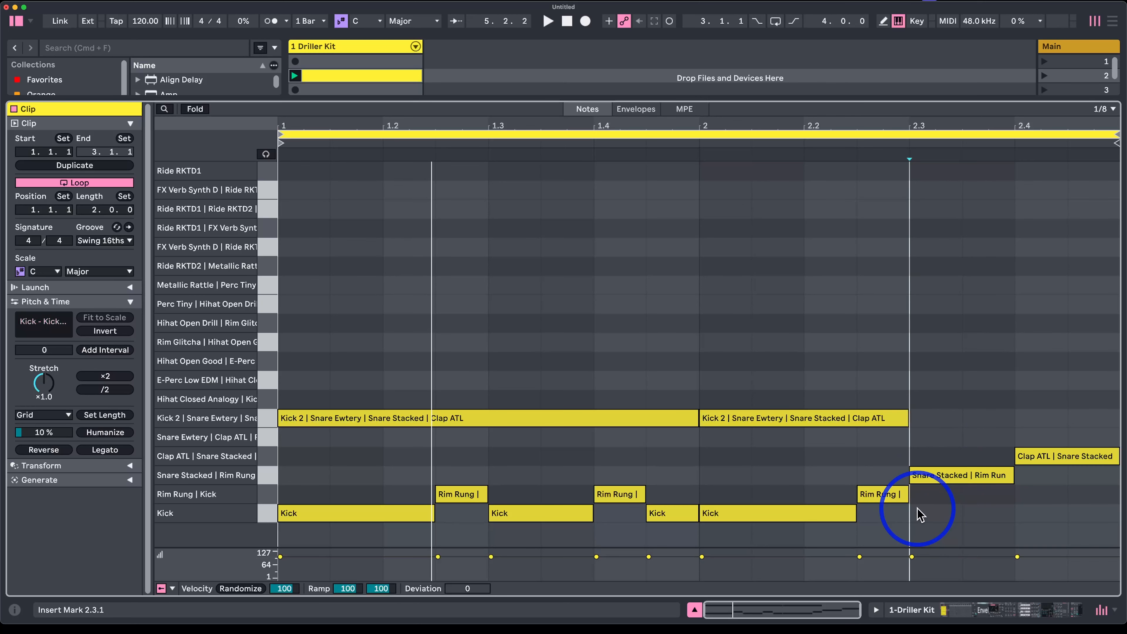
key(shift+Right)
key(shift+Right)
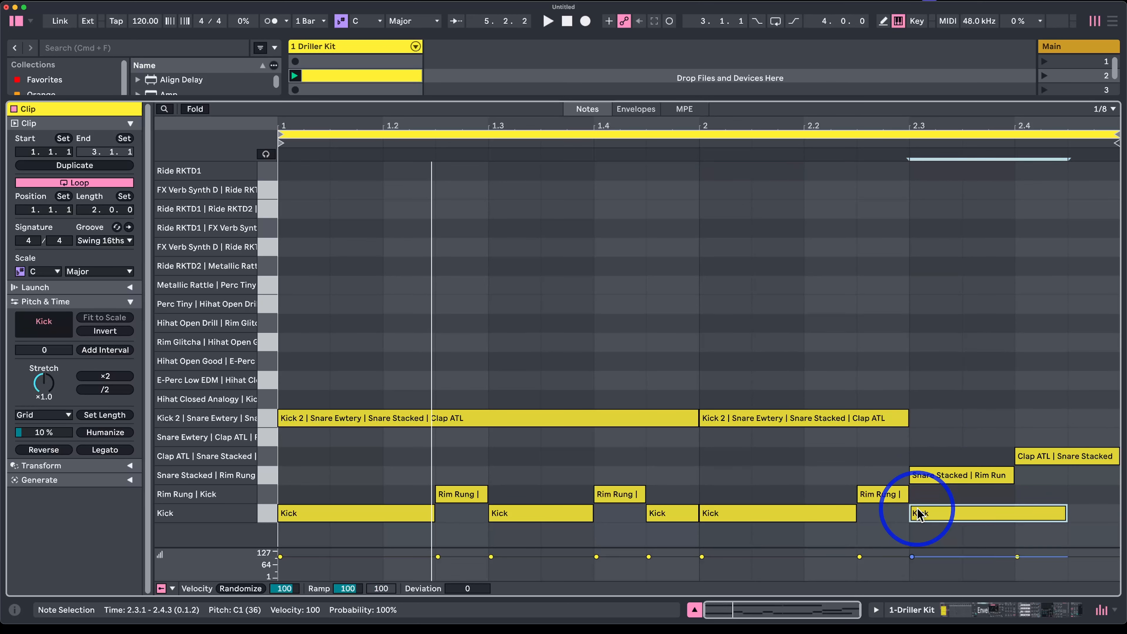
double_click(950, 437)
key(shift+Right)
key(shift+Right)
key(shift+Right)
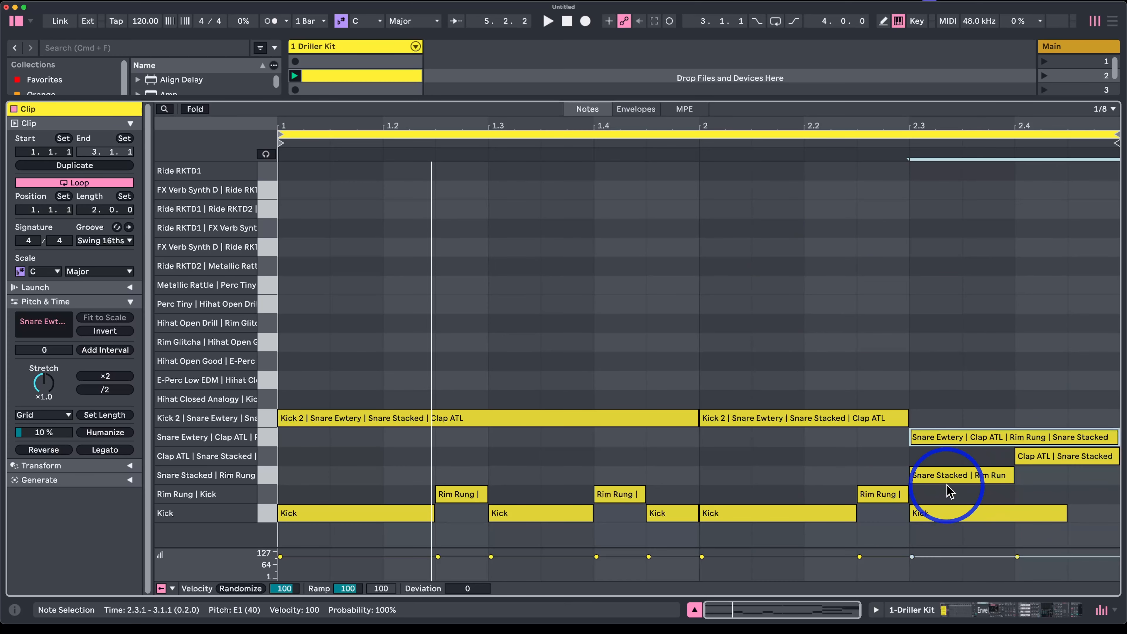
Step: Add a Delay after Drum Buss with unsynced 3.26 ms times on both channels, Dry/Wet at 0 % and Feedback at 66 %
double_click(359, 46)
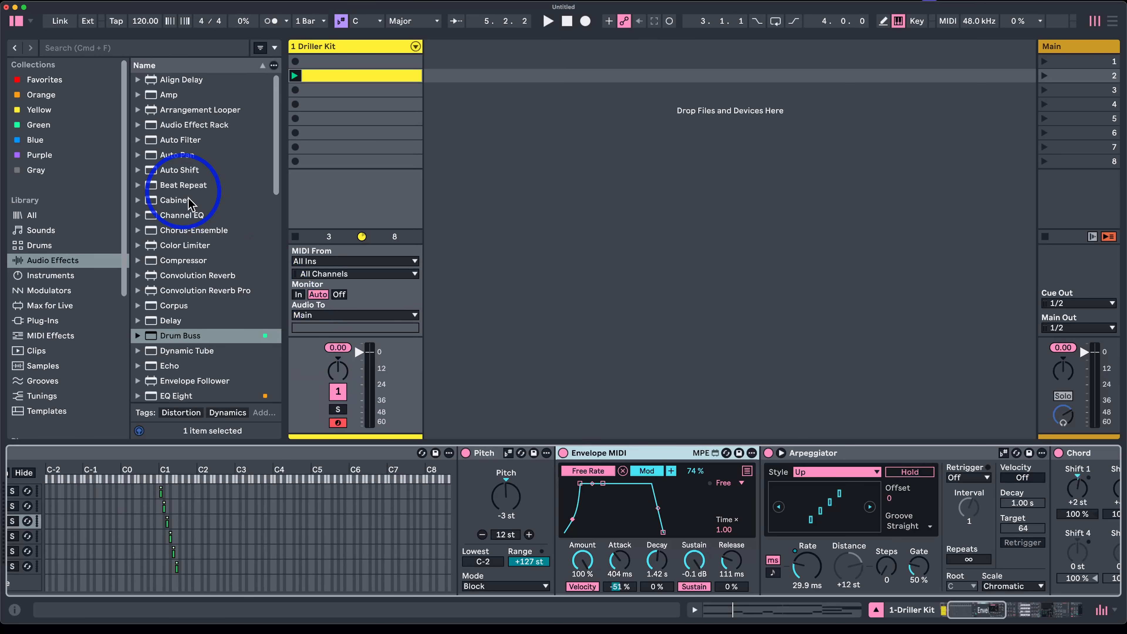
double_click(170, 321)
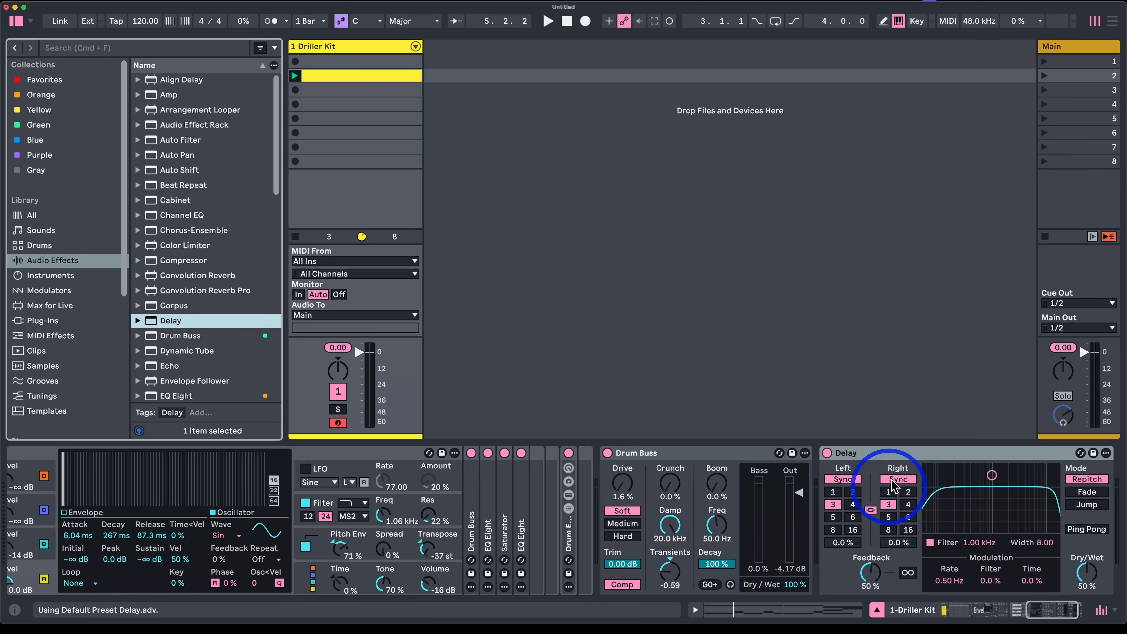
click(906, 454)
click(899, 480)
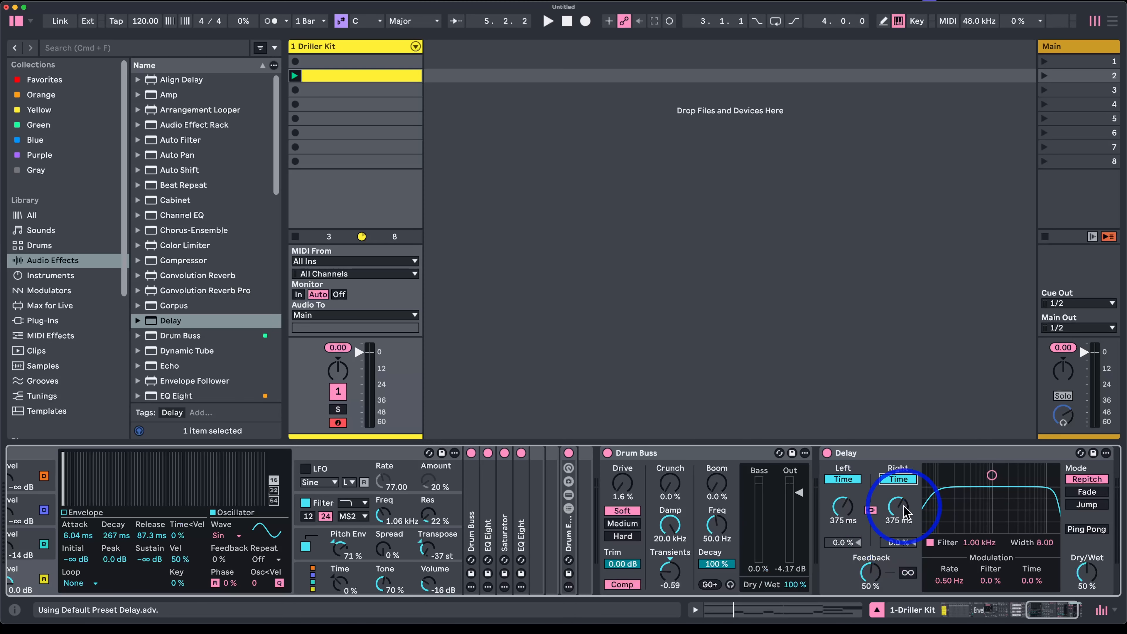
drag(905, 512, 905, 551)
drag(1087, 573, 1072, 604)
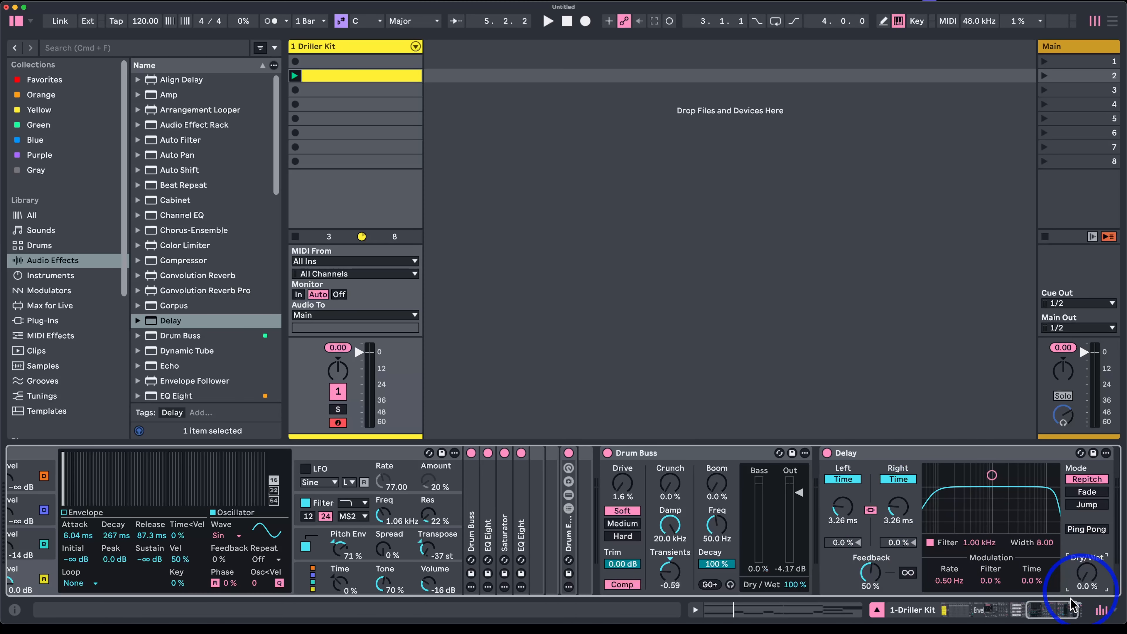
drag(871, 577, 871, 567)
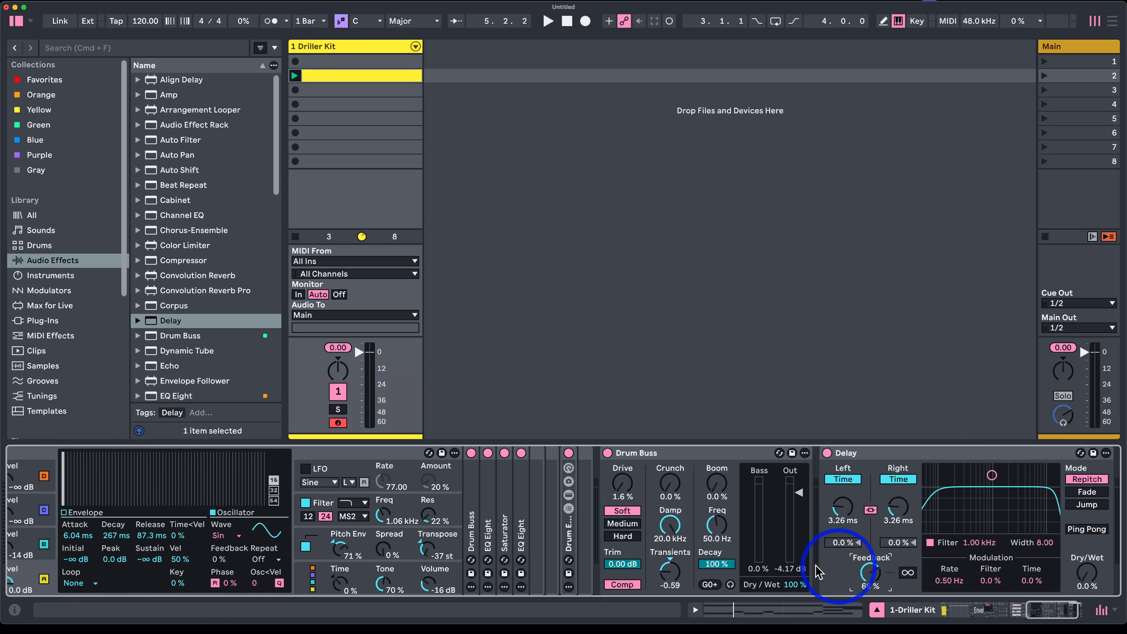
Step: Map the Delay's Dry/Wet as the second modulation target of the Envelope MIDI device
scroll(346, 481, left, 15)
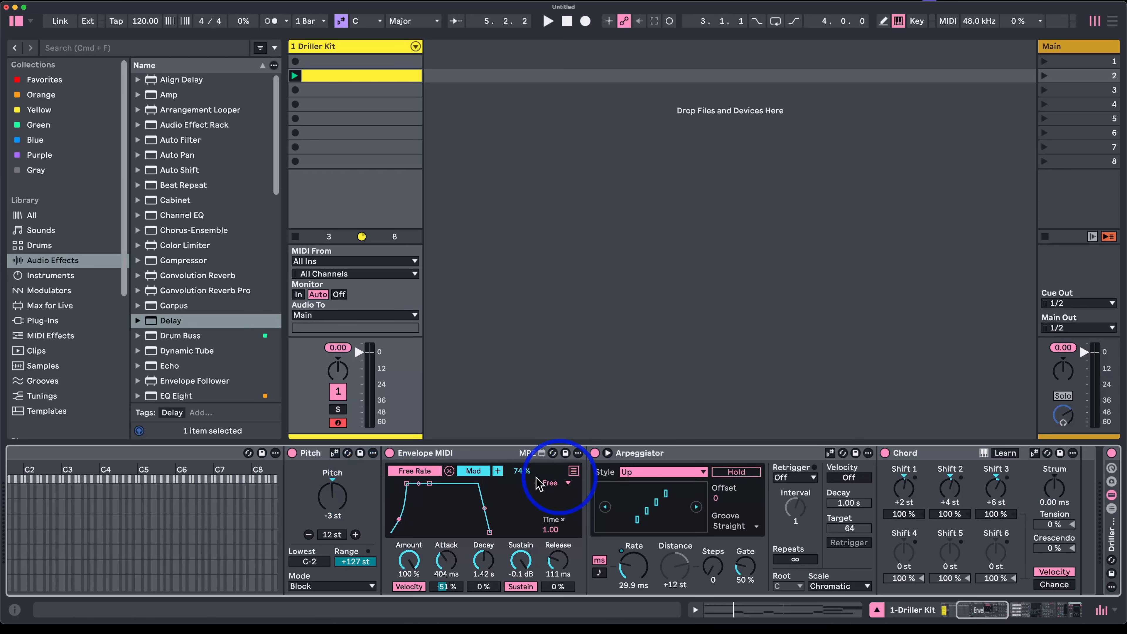
click(573, 470)
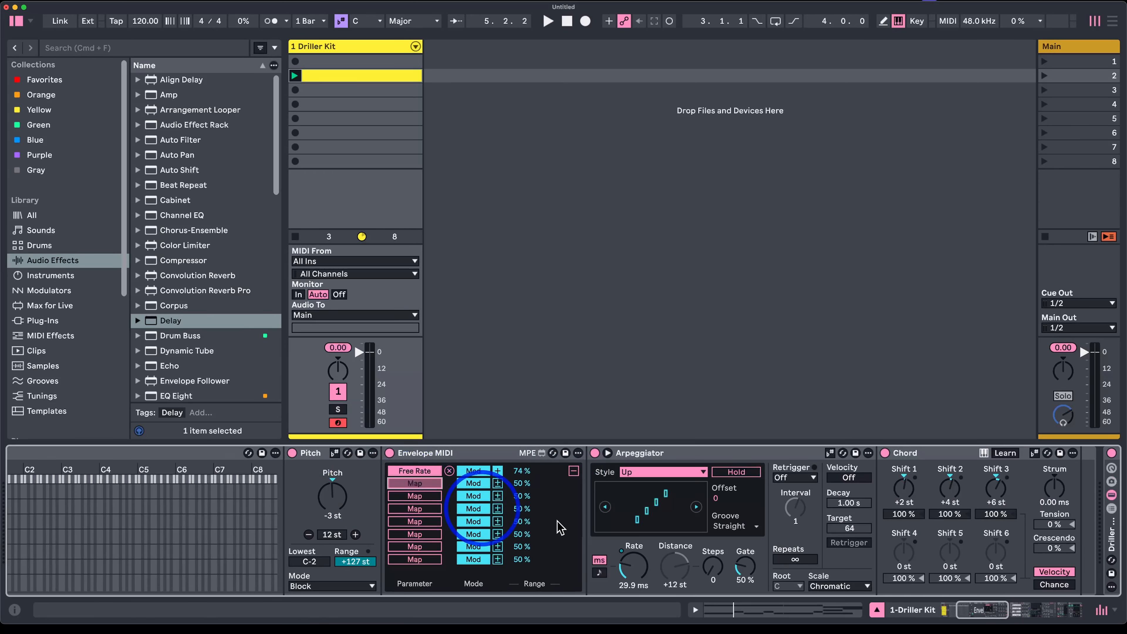
scroll(765, 535, right, 20)
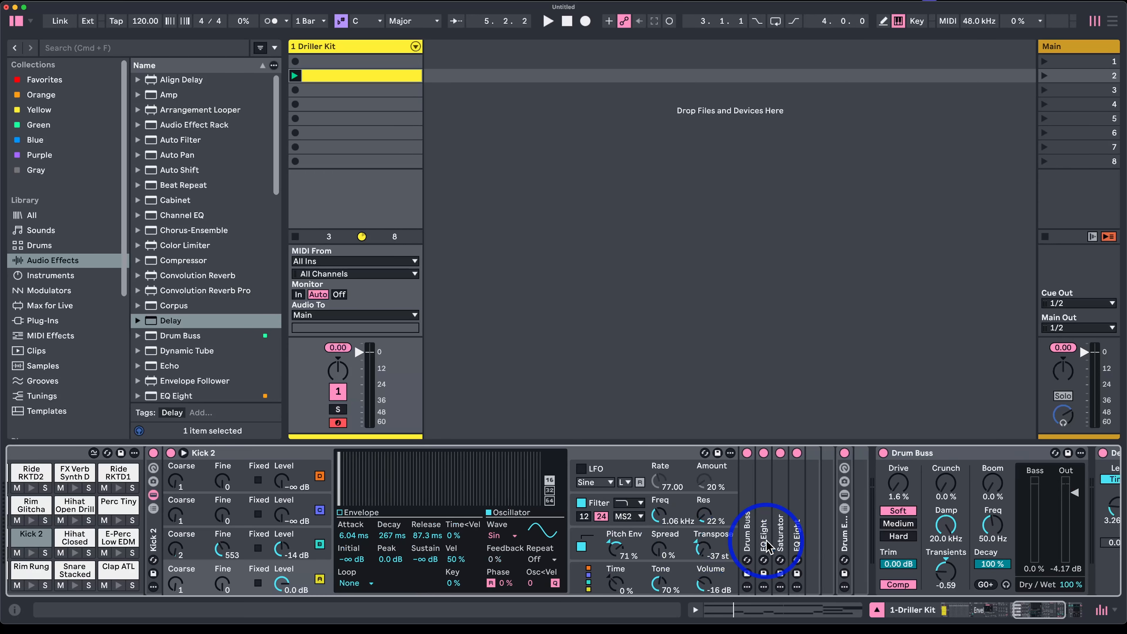
scroll(769, 548, right, 10)
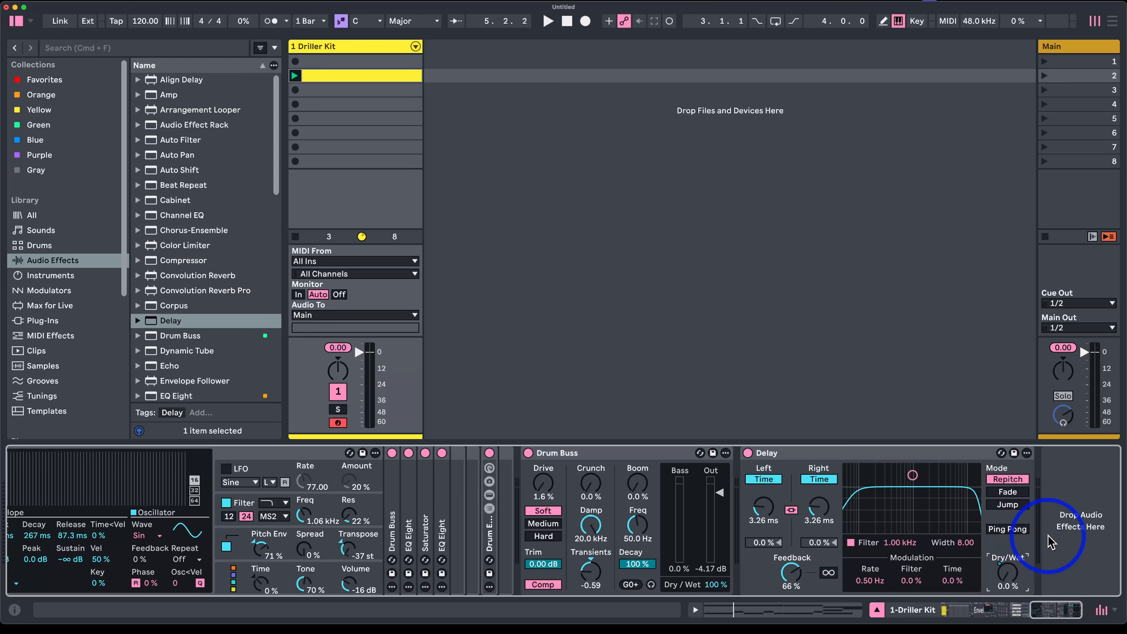
Step: Move the Delay ahead of Drum Buss, set its delay time to 6.28 ms and play the clip
drag(936, 453, 517, 472)
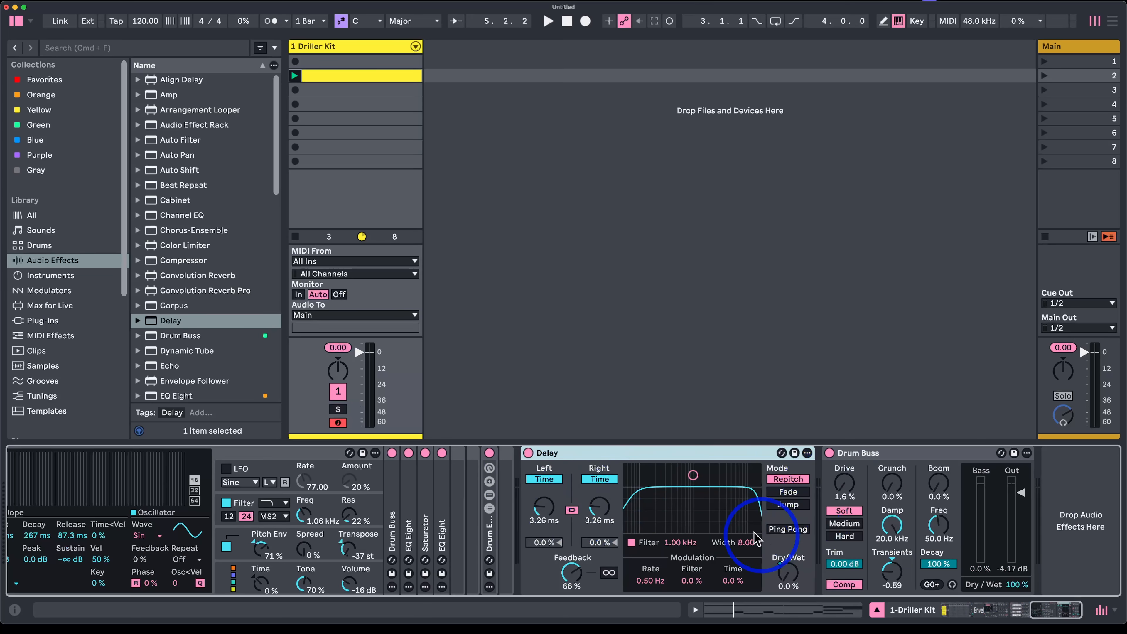
scroll(692, 584, left, 20)
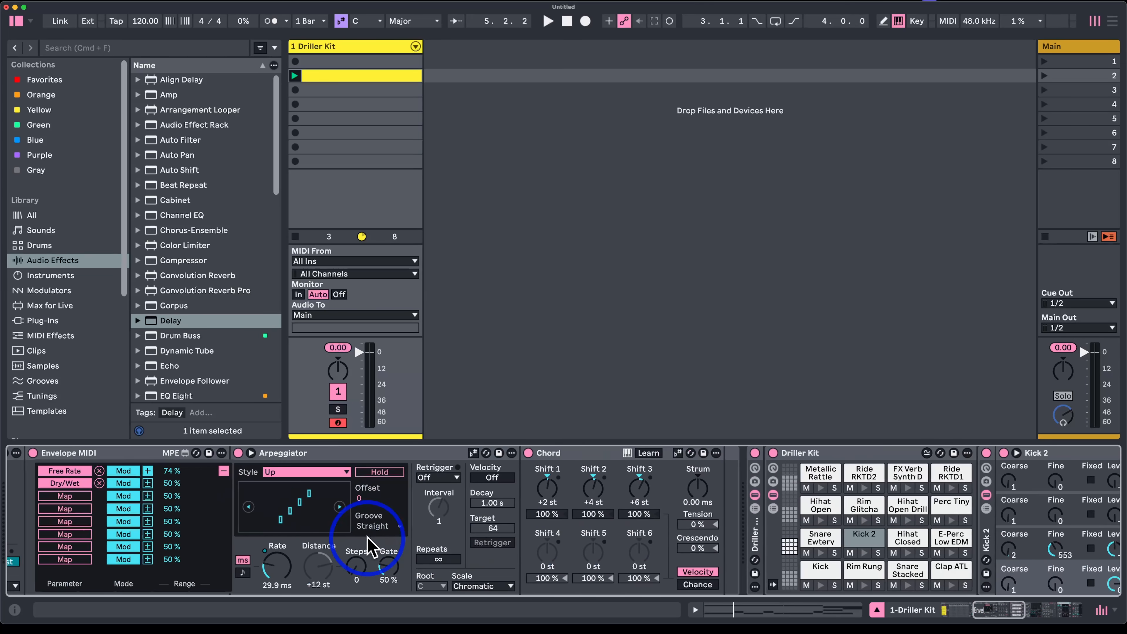
scroll(368, 549, left, 10)
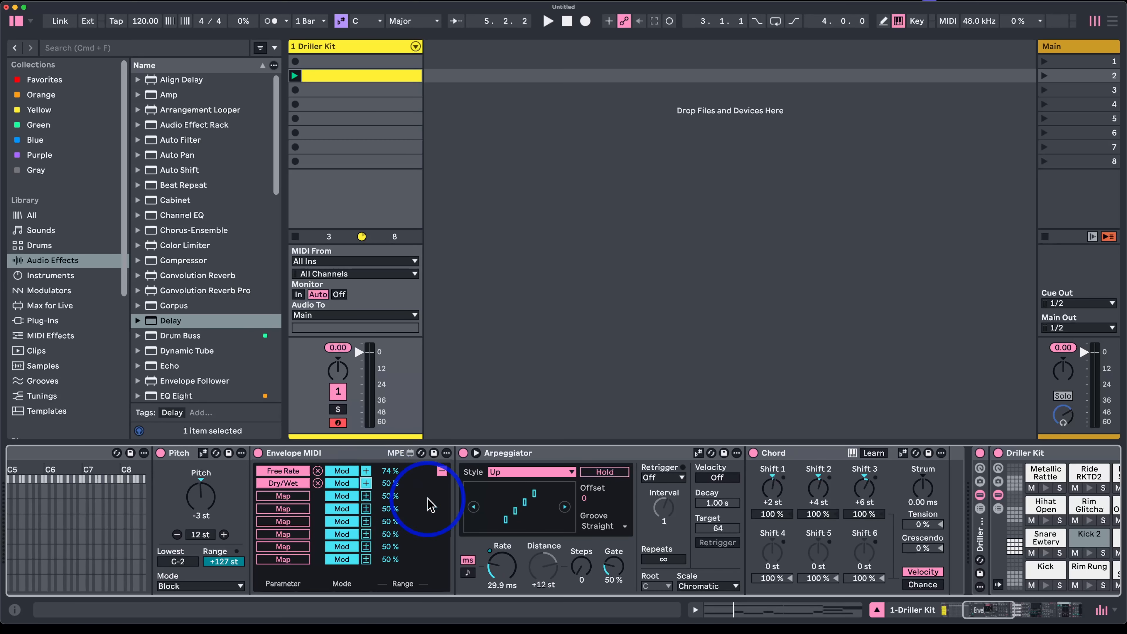
scroll(429, 505, right, 20)
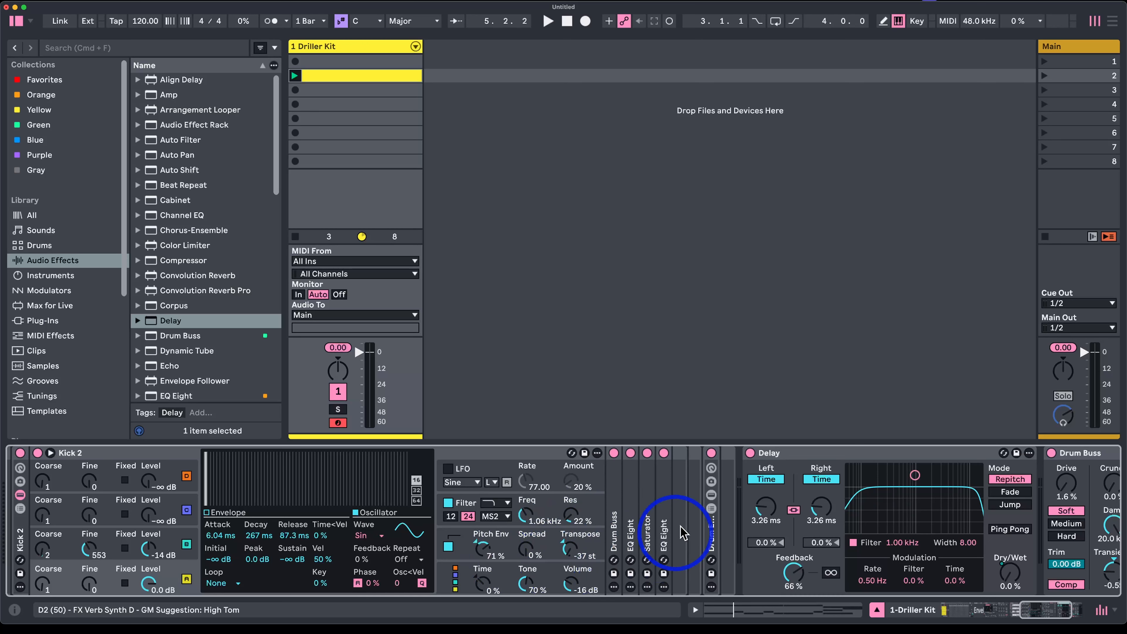
drag(756, 515, 759, 510)
key(space)
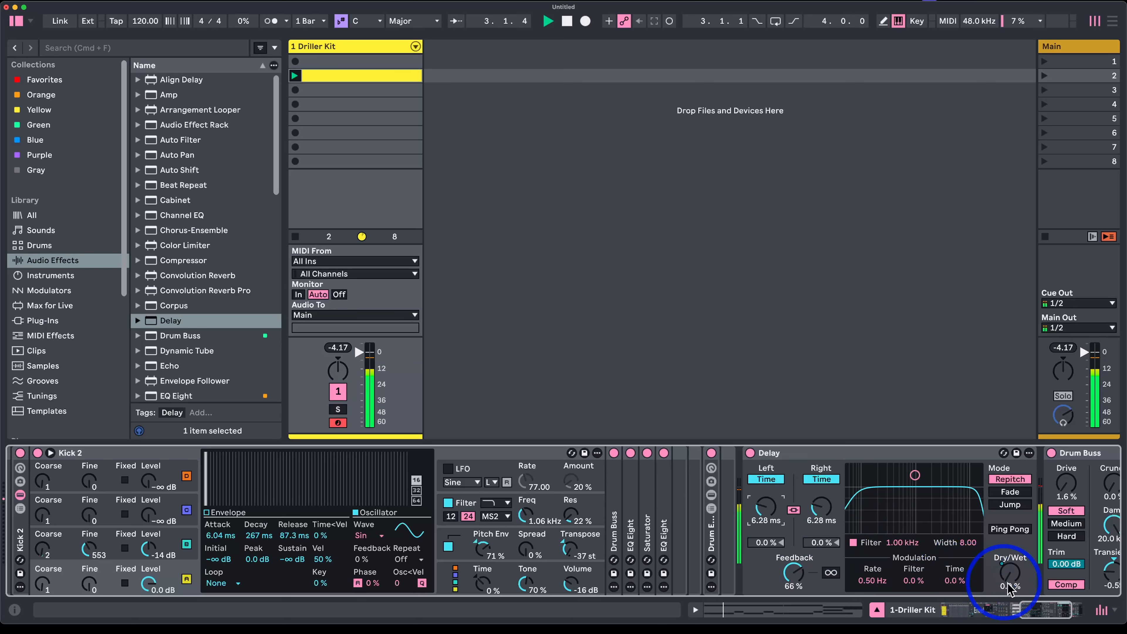
Step: Raise the Envelope MIDI's modulation range for the Delay's Dry/Wet to 79 %
scroll(133, 541, left, 15)
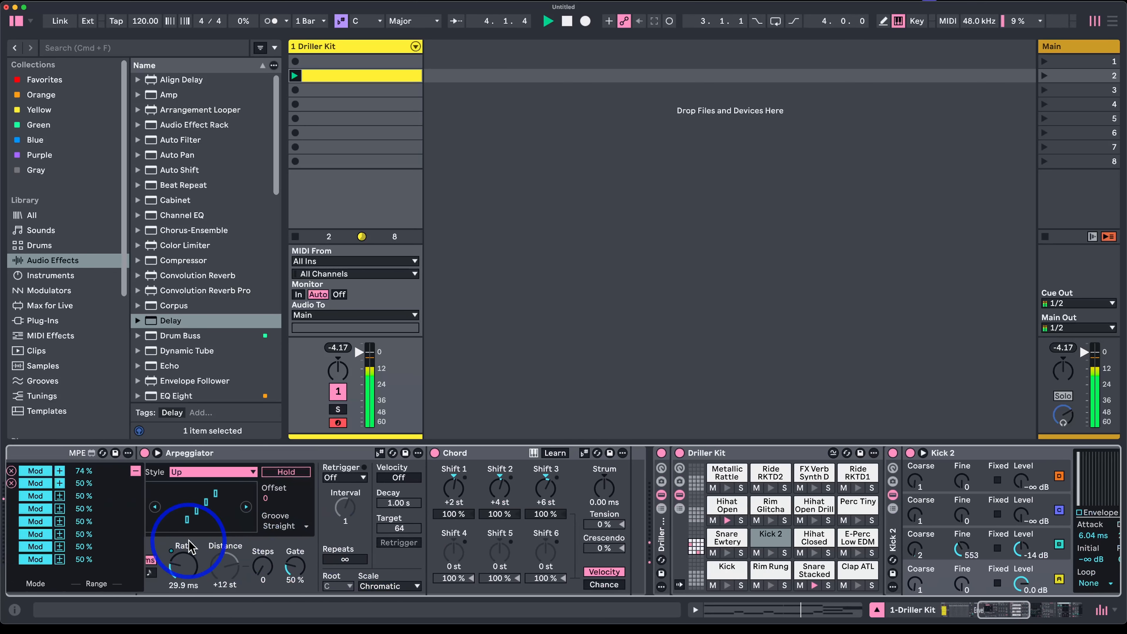
scroll(206, 524, left, 2)
drag(131, 483, 132, 475)
Step: Set the Delay's Feedback to 65 % and, comparing several delay times during playback, settle both channels on 3.98 ms
scroll(524, 488, right, 15)
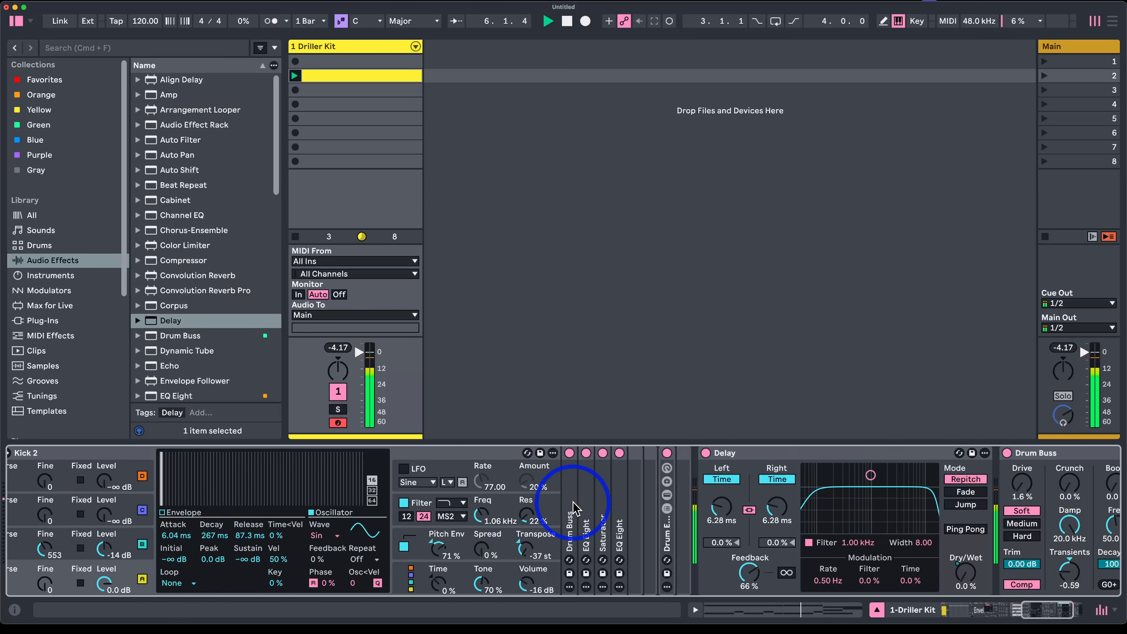
drag(572, 575, 563, 576)
drag(597, 500, 596, 508)
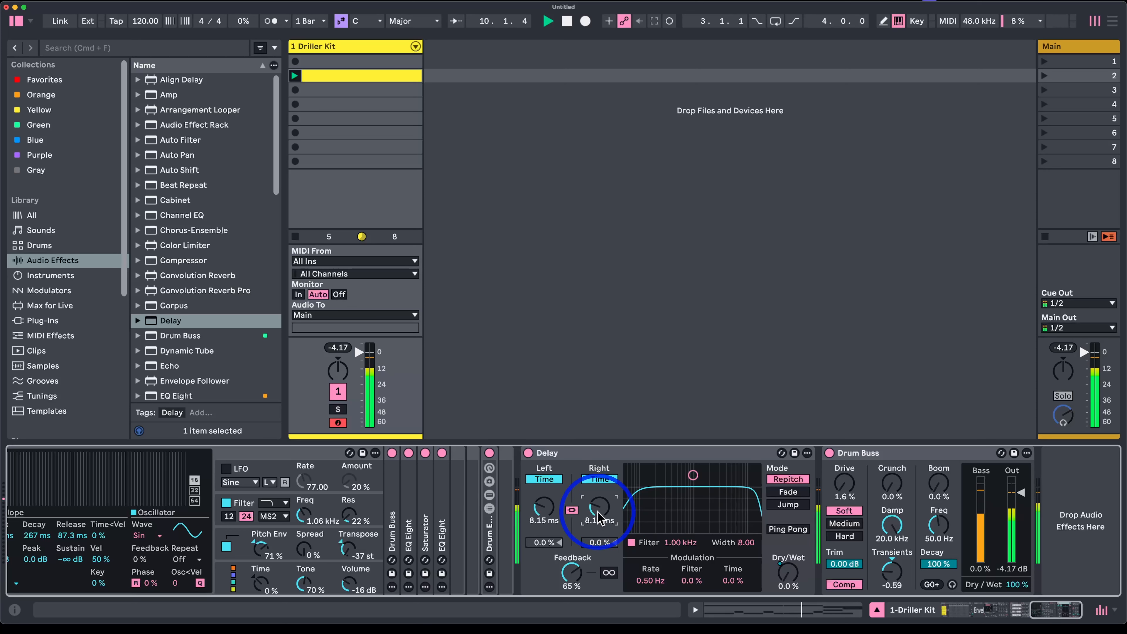
drag(598, 517, 597, 504)
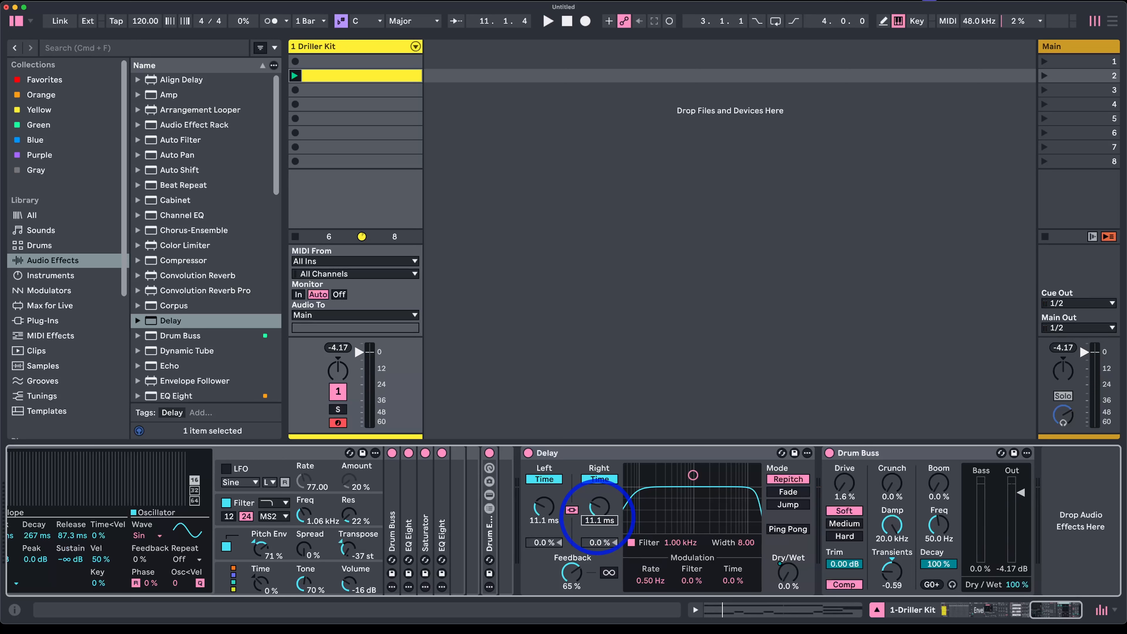
drag(598, 517, 597, 515)
key(space)
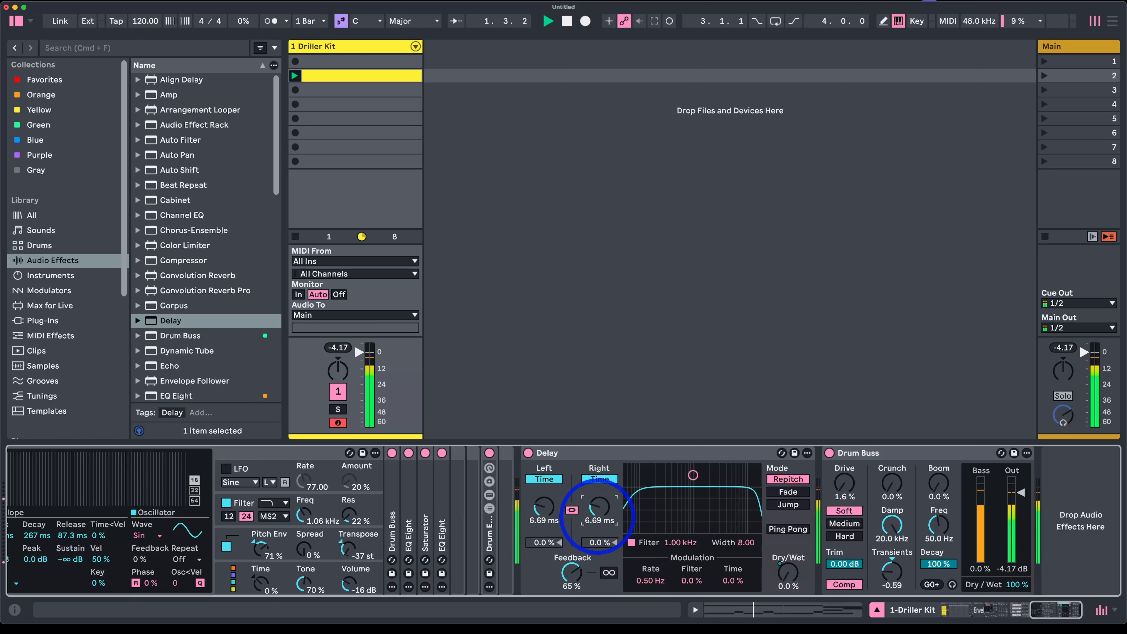
mouse_move(598, 517)
mouse_down()
mouse_move(598, 484)
mouse_move(598, 531)
mouse_up()
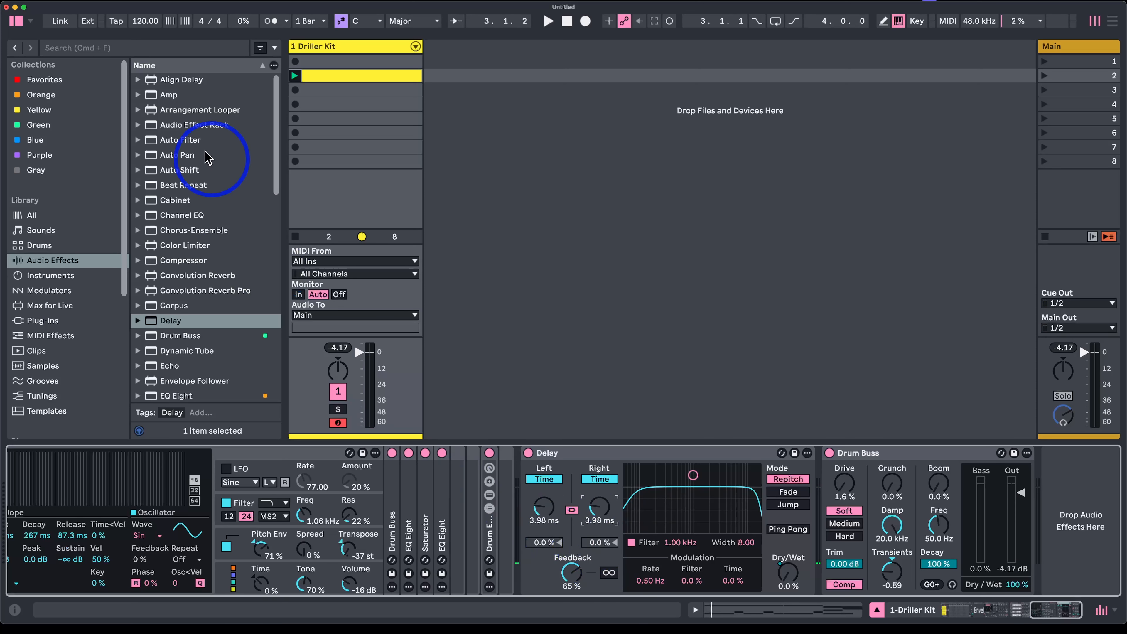
Step: Insert an LFO modulator between the Delay and Drum Buss, map it to the Delay's left time and play the clip
click(48, 289)
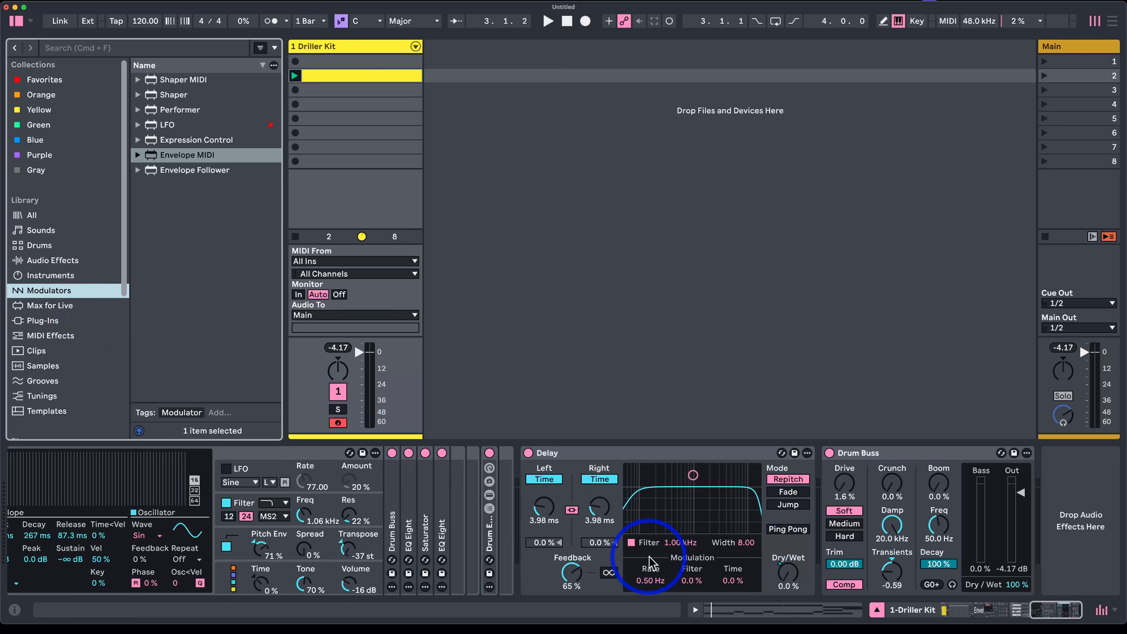
drag(174, 125, 821, 521)
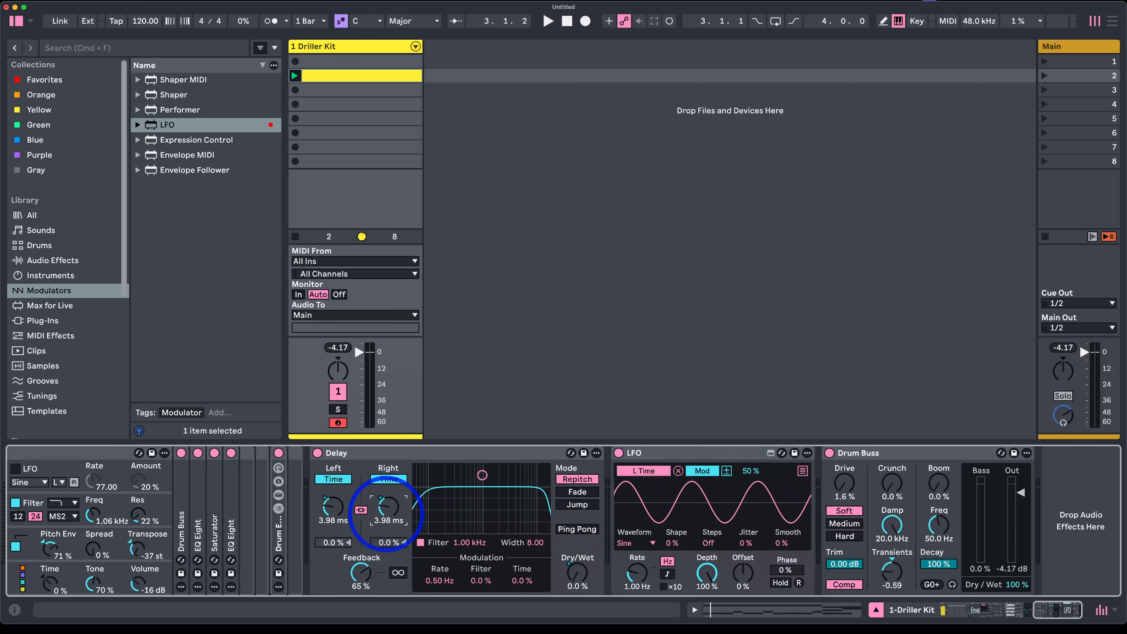
key(space)
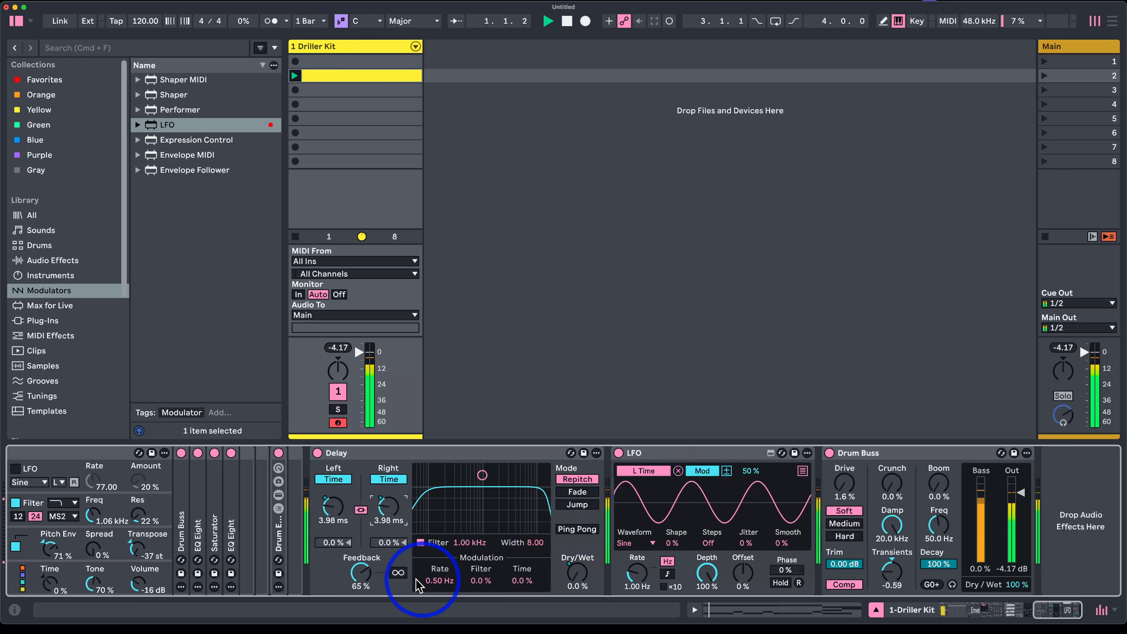
Step: Set the LFO to a Random waveform with 10 % modulation range and 46 % Smooth, and the Delay's Feedback to 67 %
click(635, 543)
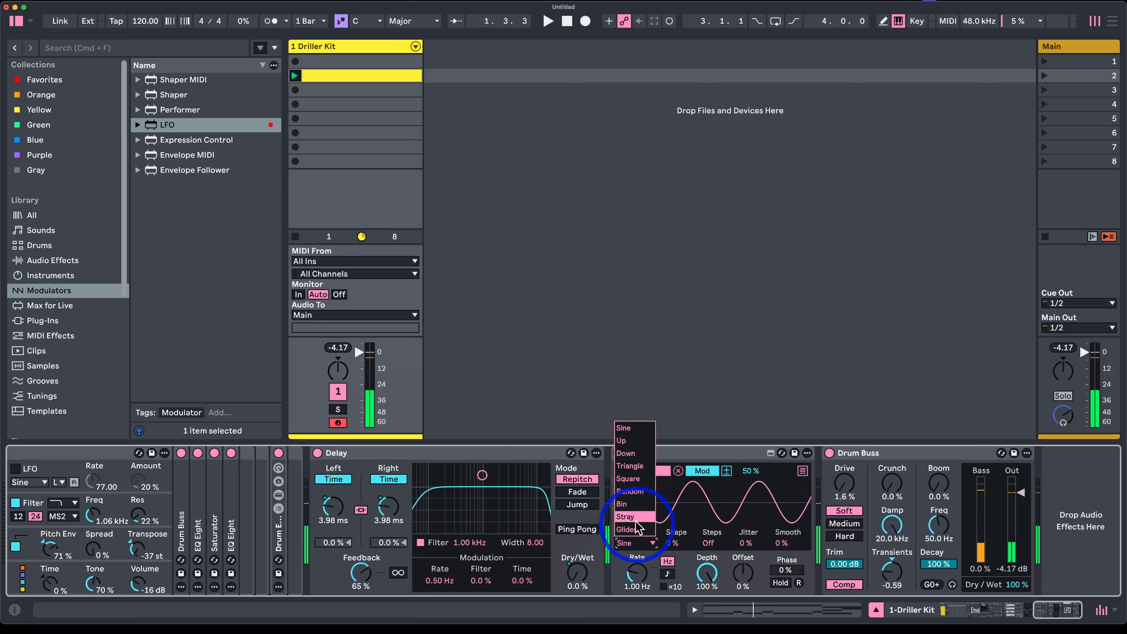
click(630, 491)
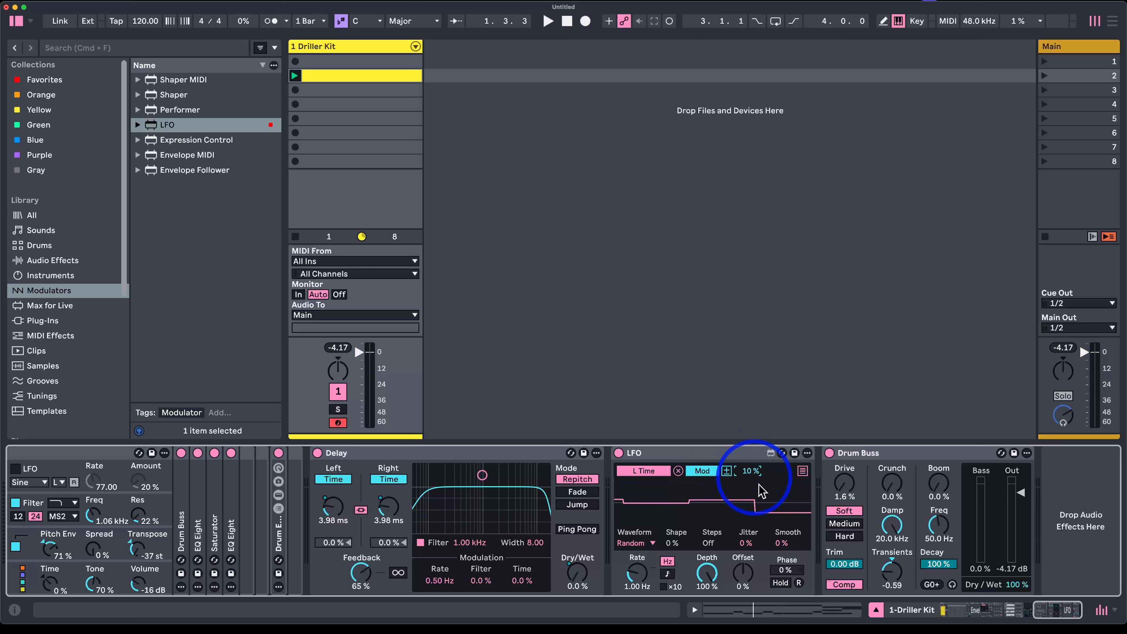
key(space)
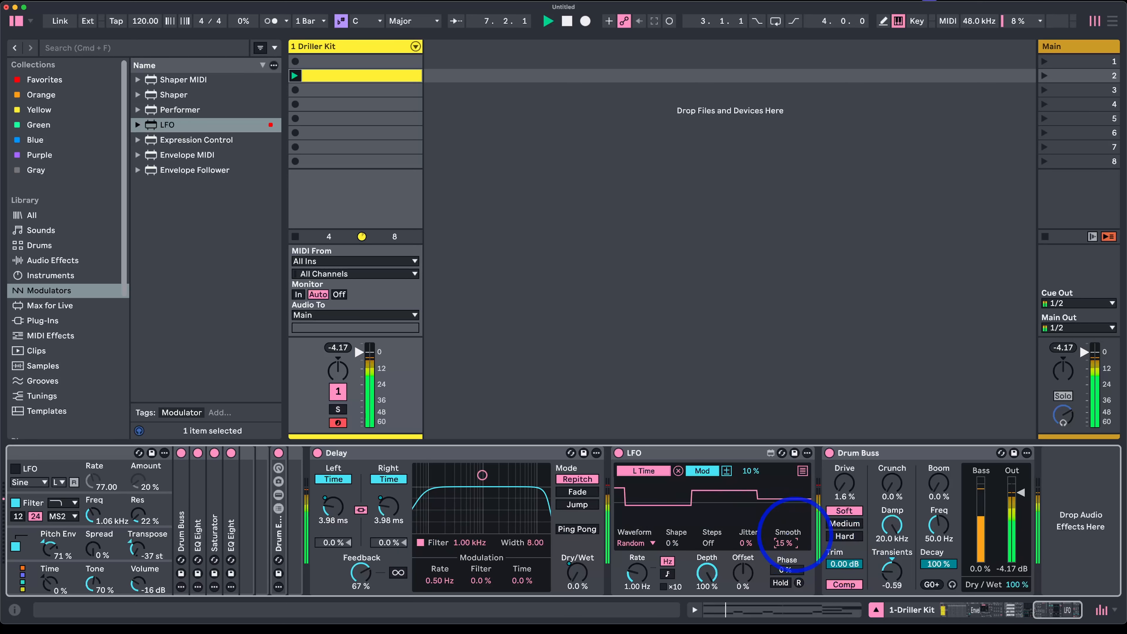
scroll(654, 514, left, 2)
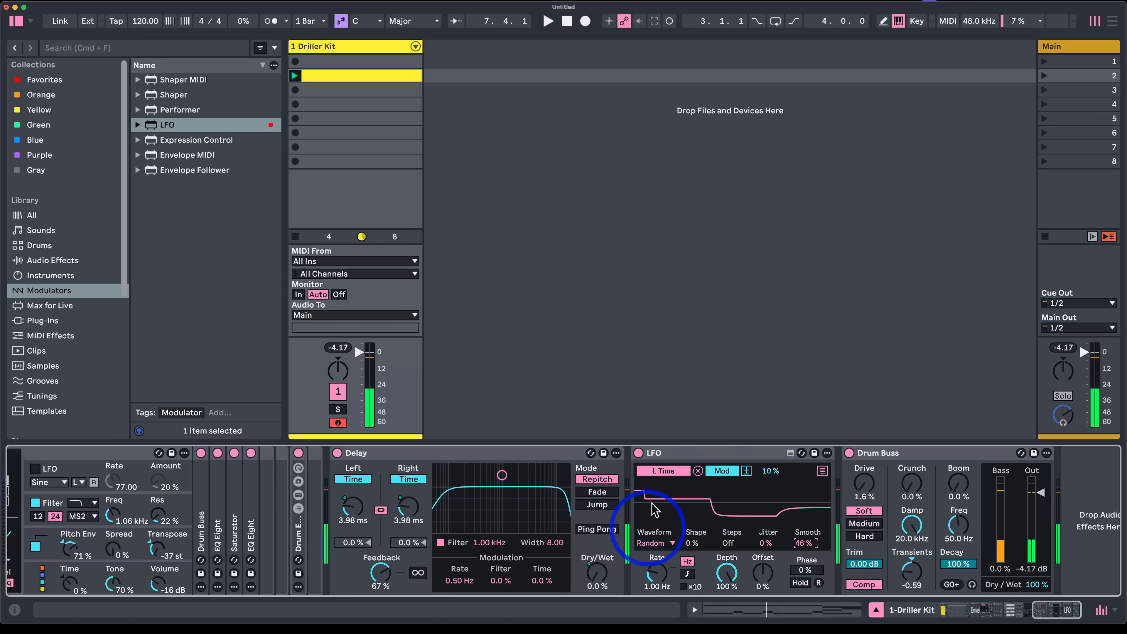
Step: Map the Delay's left time as the third modulation target of the Envelope MIDI device and play the clip
scroll(701, 477, left, 20)
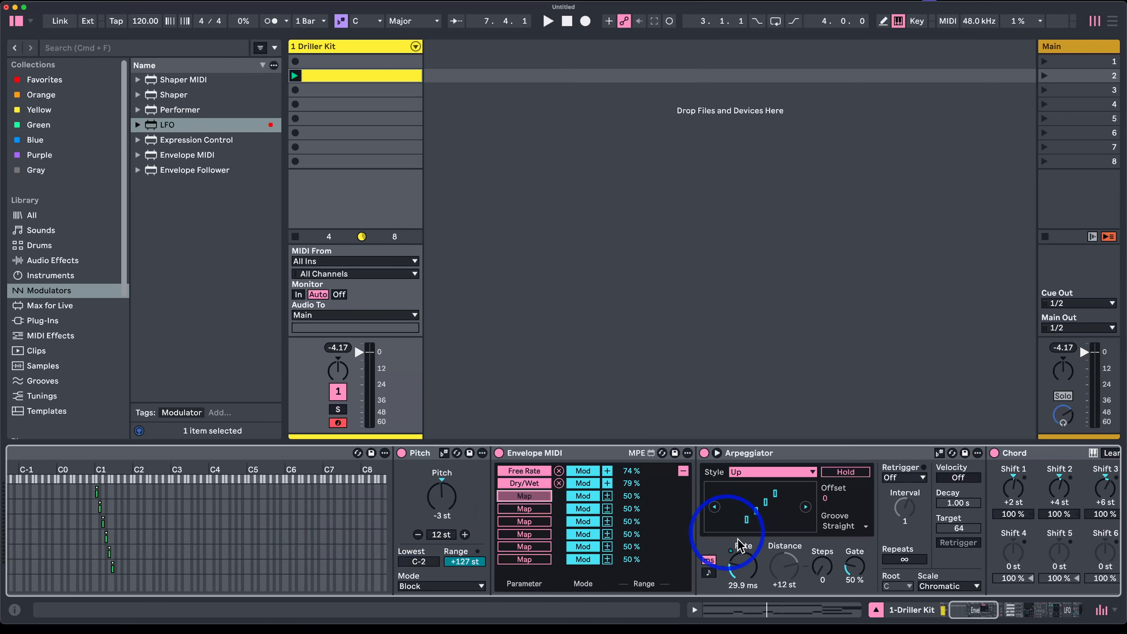
scroll(728, 539, right, 20)
scroll(724, 542, right, 15)
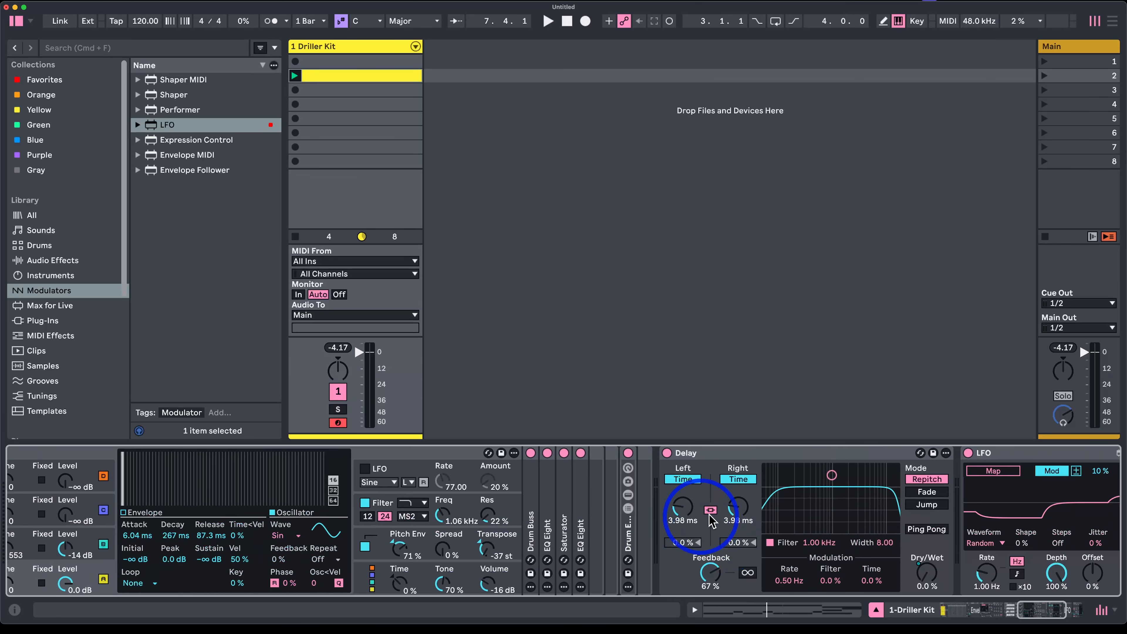
scroll(689, 516, left, 20)
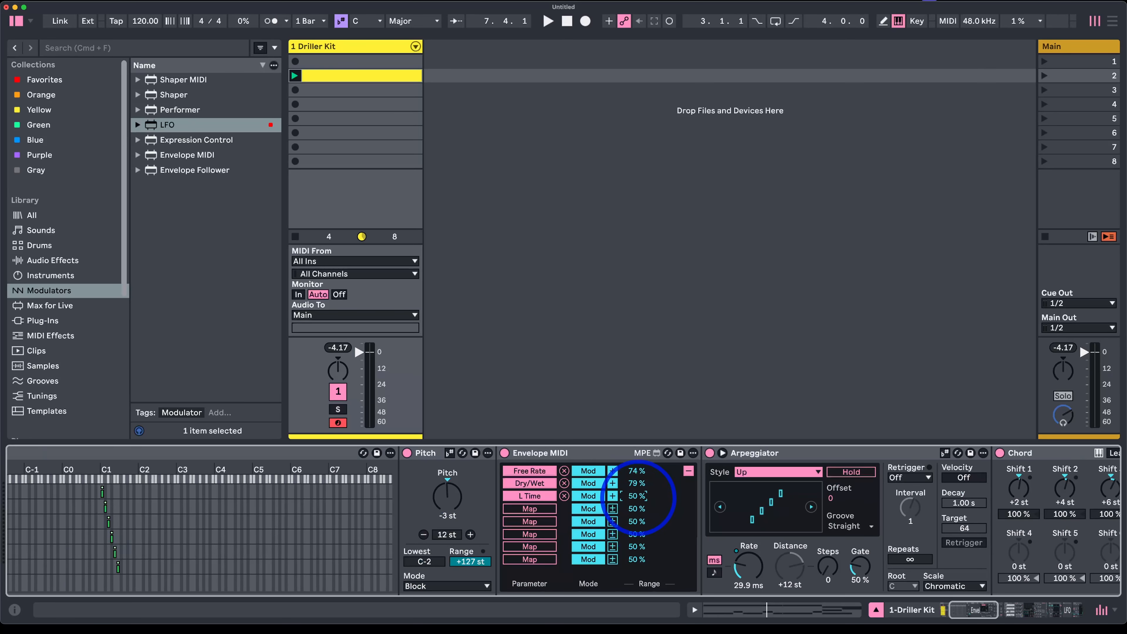
scroll(777, 523, right, 20)
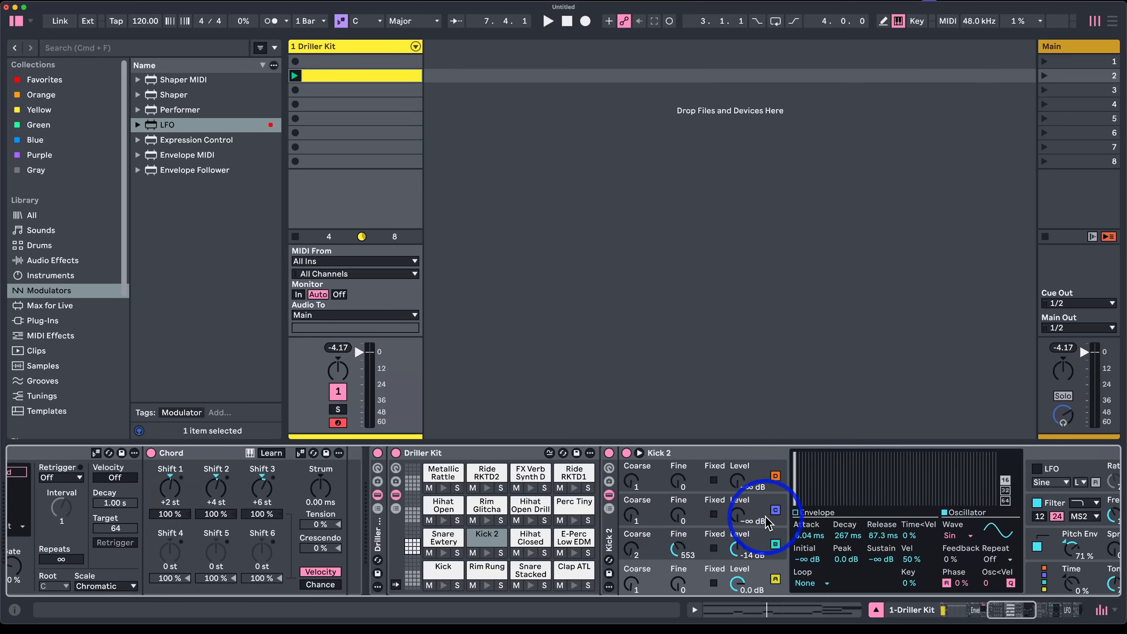
key(space)
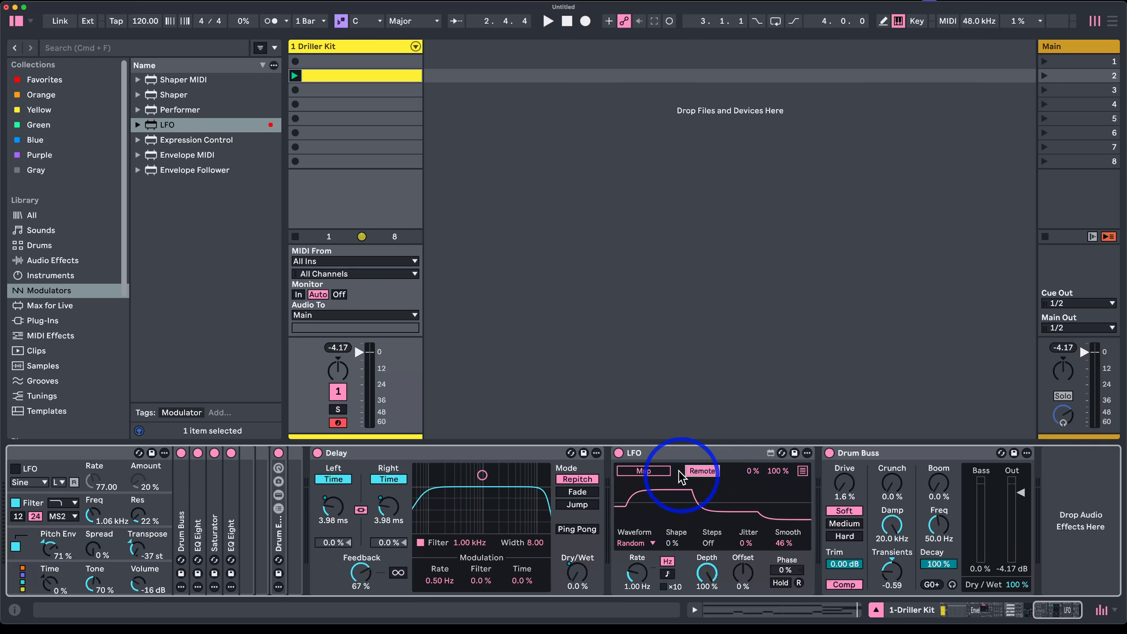
Step: Map the LFO in Remote mode to the Delay's left time, with Depth 14.2 % and a range of 16 % to 38 %
click(332, 509)
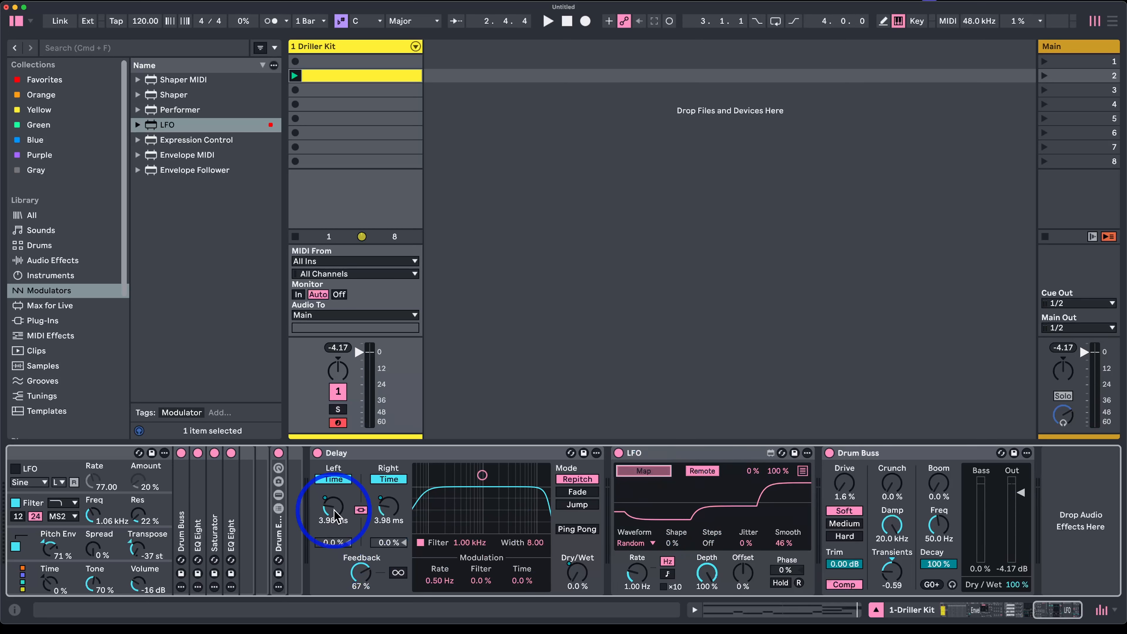
click(334, 511)
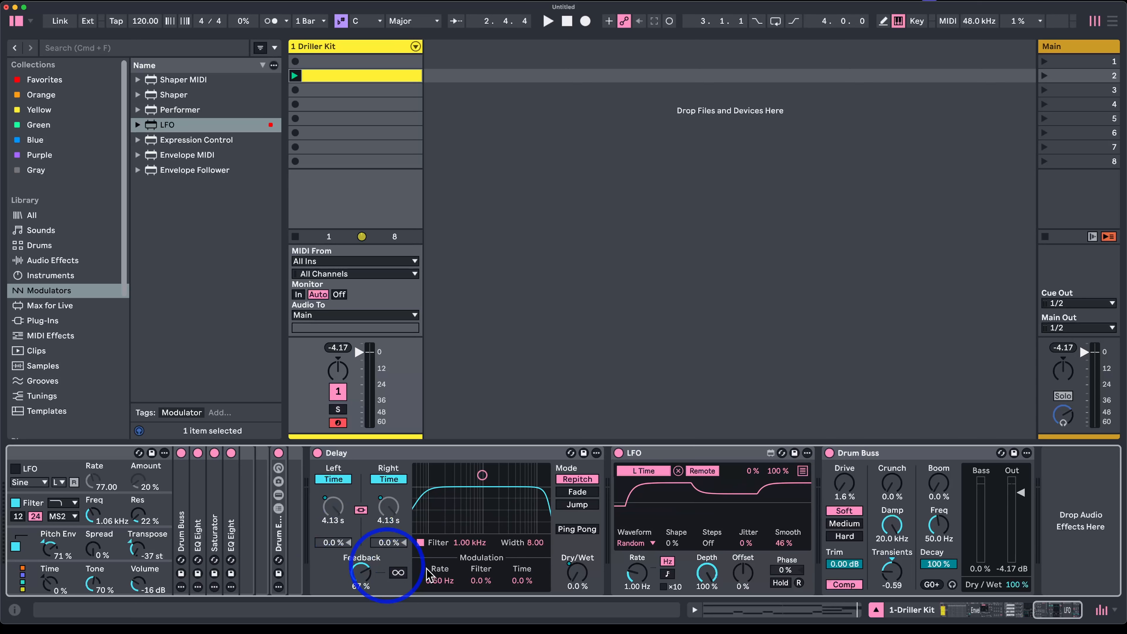
drag(709, 574, 710, 607)
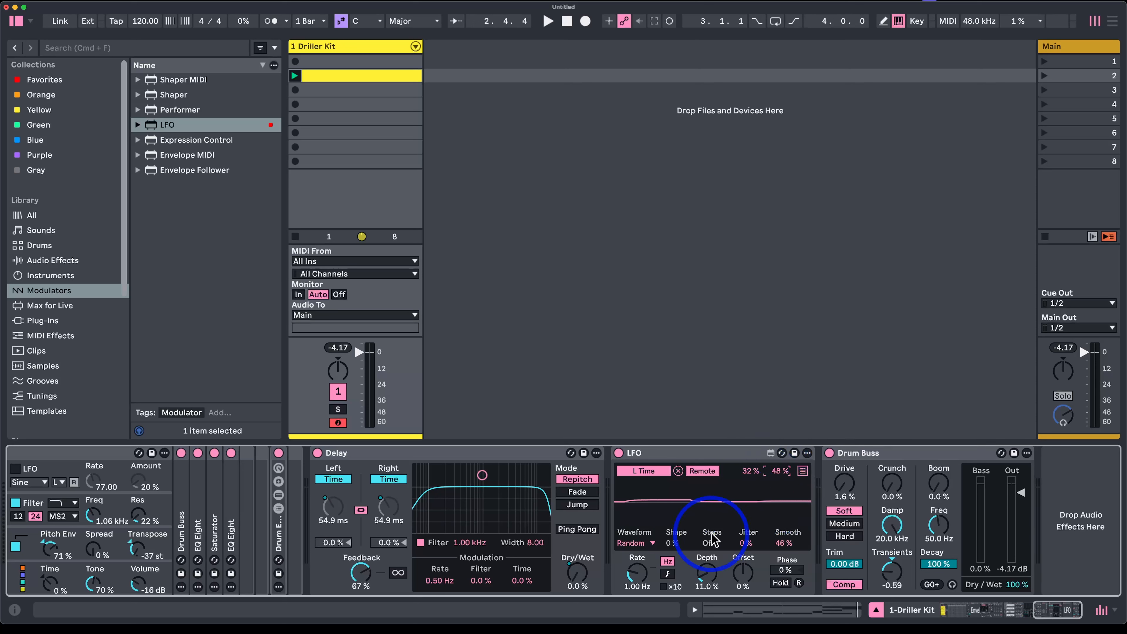
key(space)
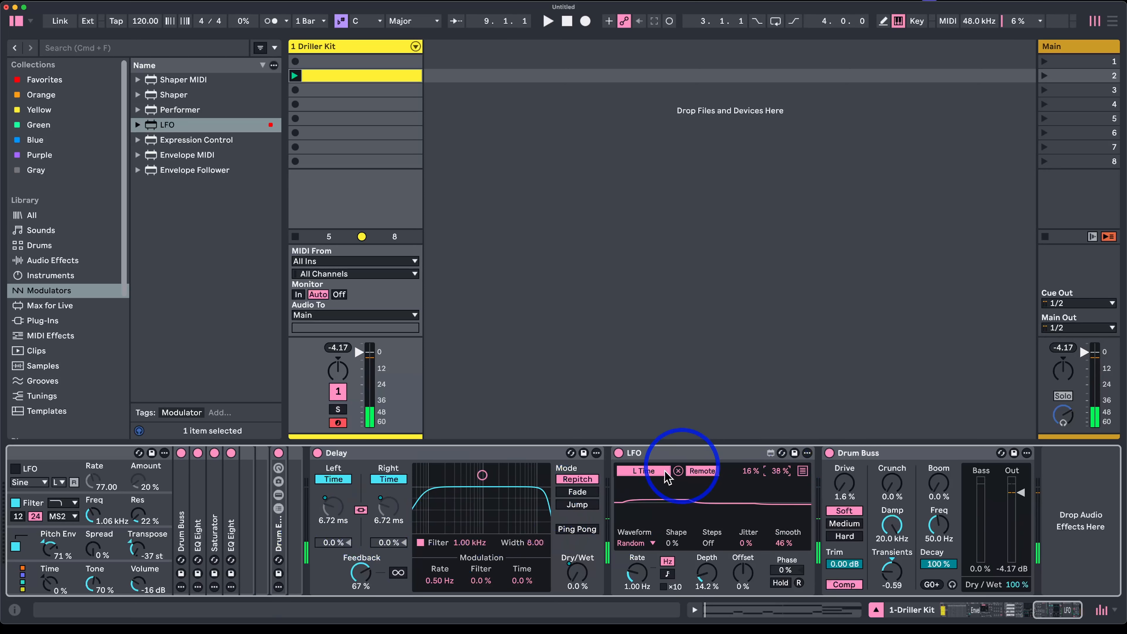
Step: Narrow the LFO's remote range to 14 % to 34 % and set the Delay's Feedback to 69 % while auditioning the clip
drag(329, 519, 327, 515)
scroll(328, 515, left, 15)
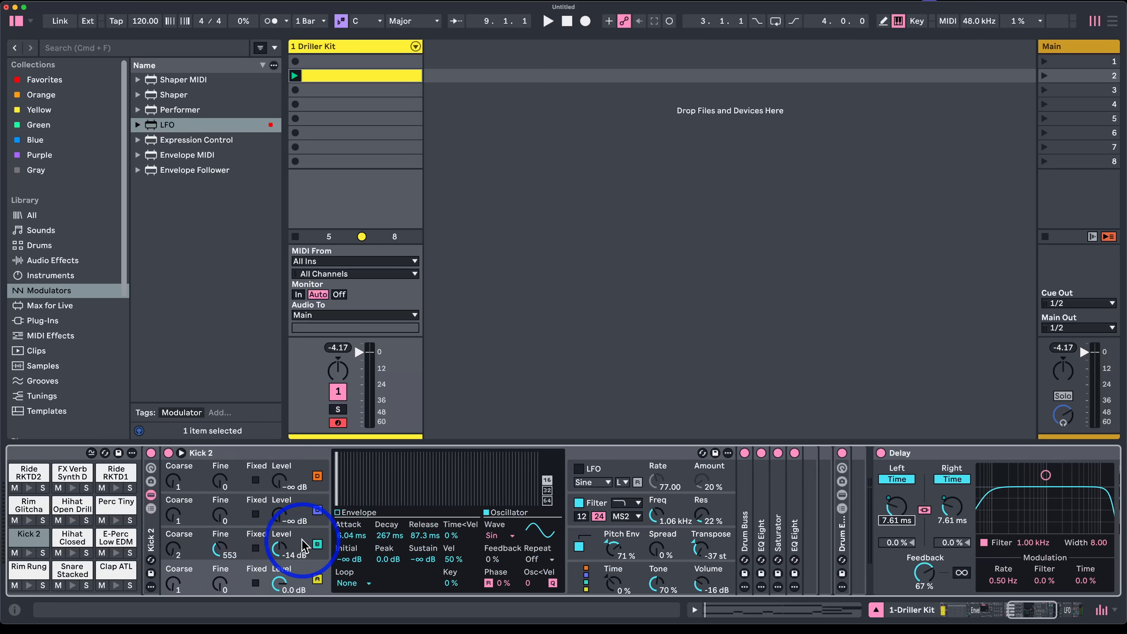
scroll(322, 482, right, 15)
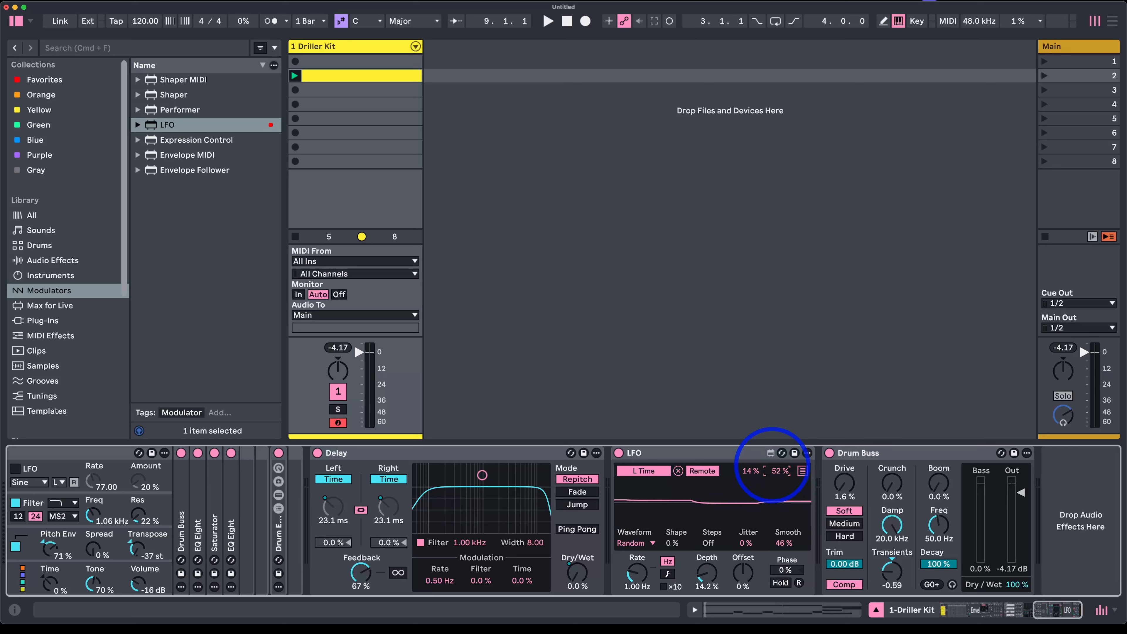
key(space)
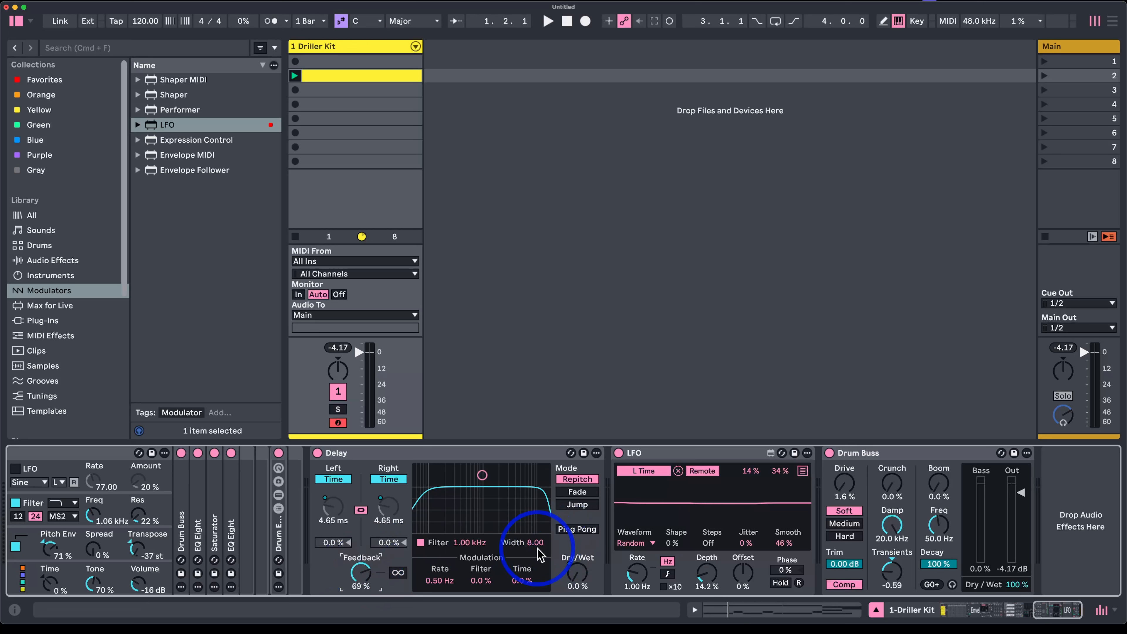
Step: Set Drum Buss Transients to -0.35 during playback and duplicate the Drum Buss device
key(space)
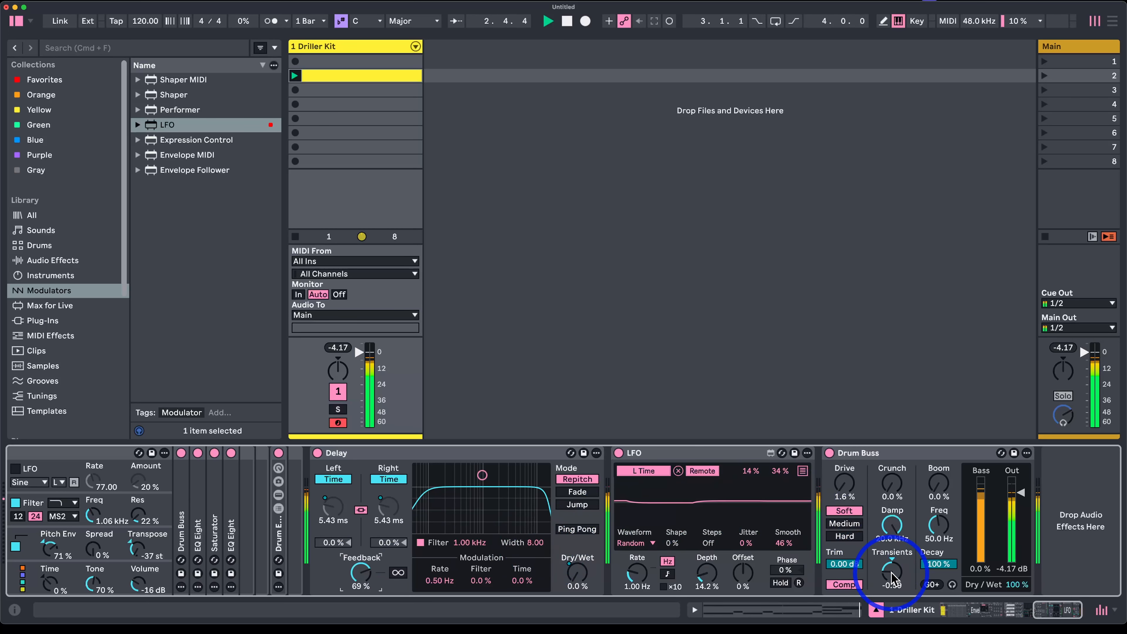
drag(893, 578, 893, 560)
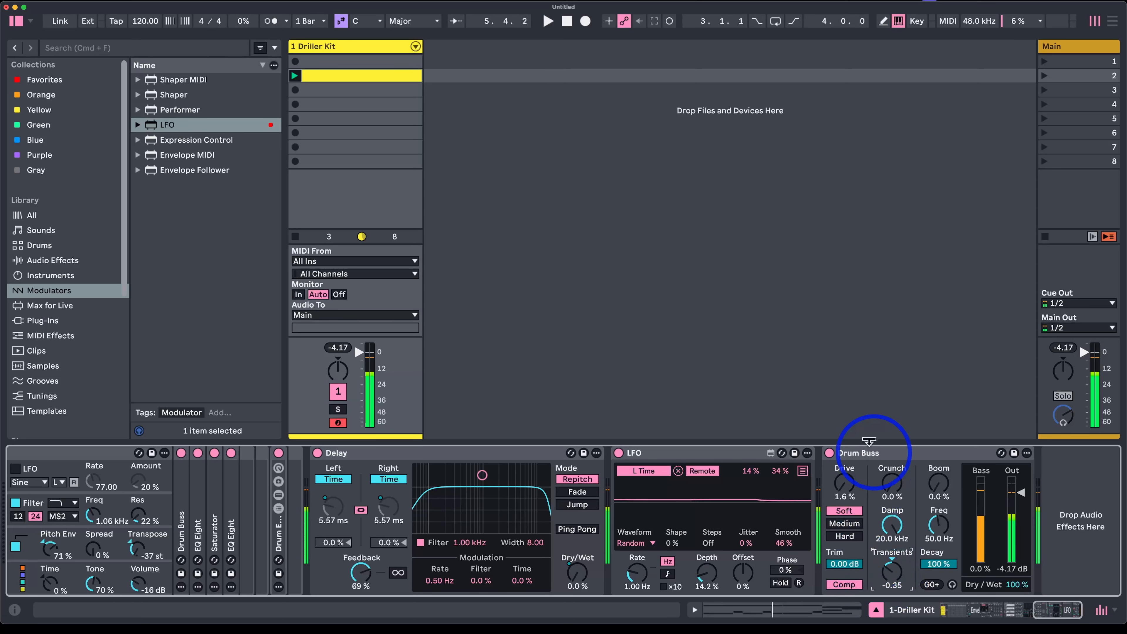
click(864, 455)
key(super+d)
Step: Set Transients to 0.62 on the second Drum Buss and -0.63 on the first, fine-tuning both during playback
click(972, 571)
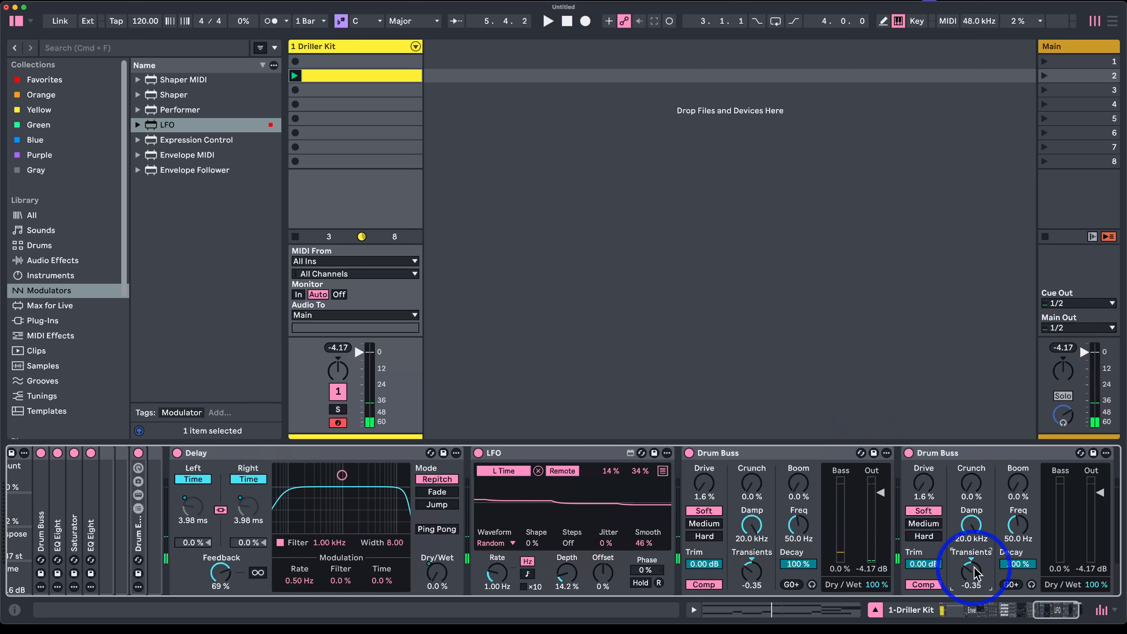
drag(972, 572, 972, 561)
drag(752, 575, 772, 573)
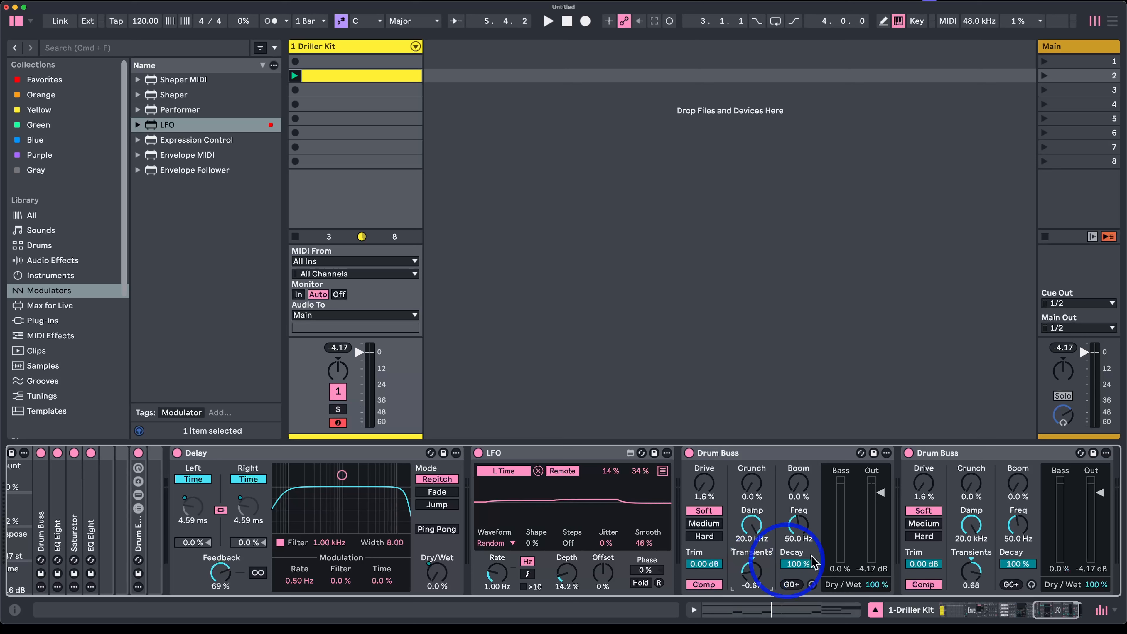
key(space)
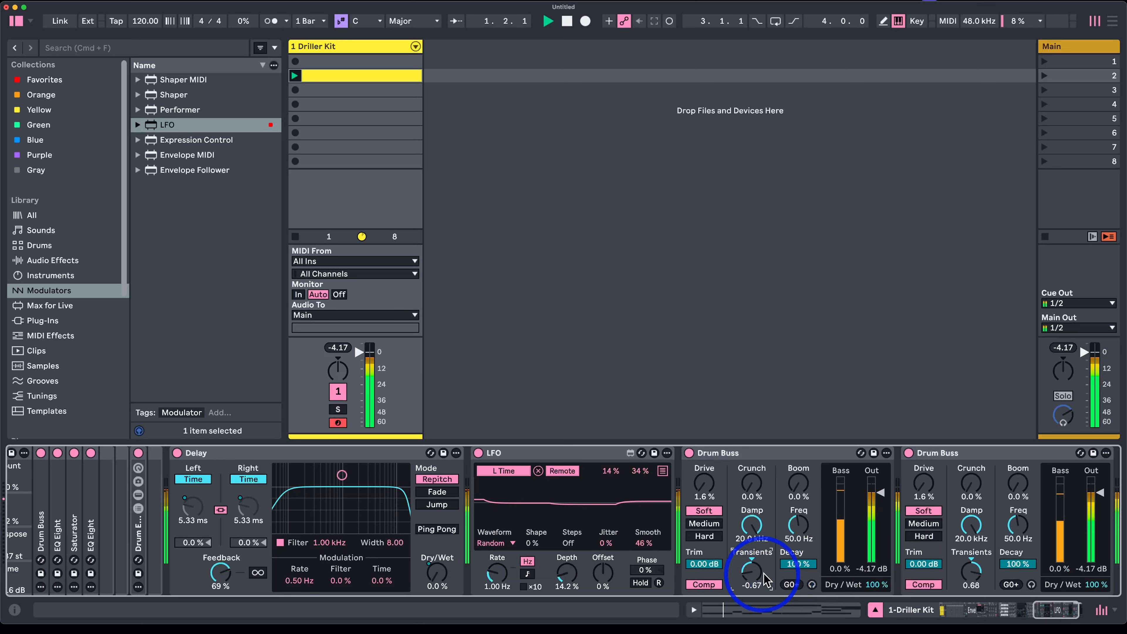
drag(971, 565, 972, 567)
drag(751, 574, 751, 573)
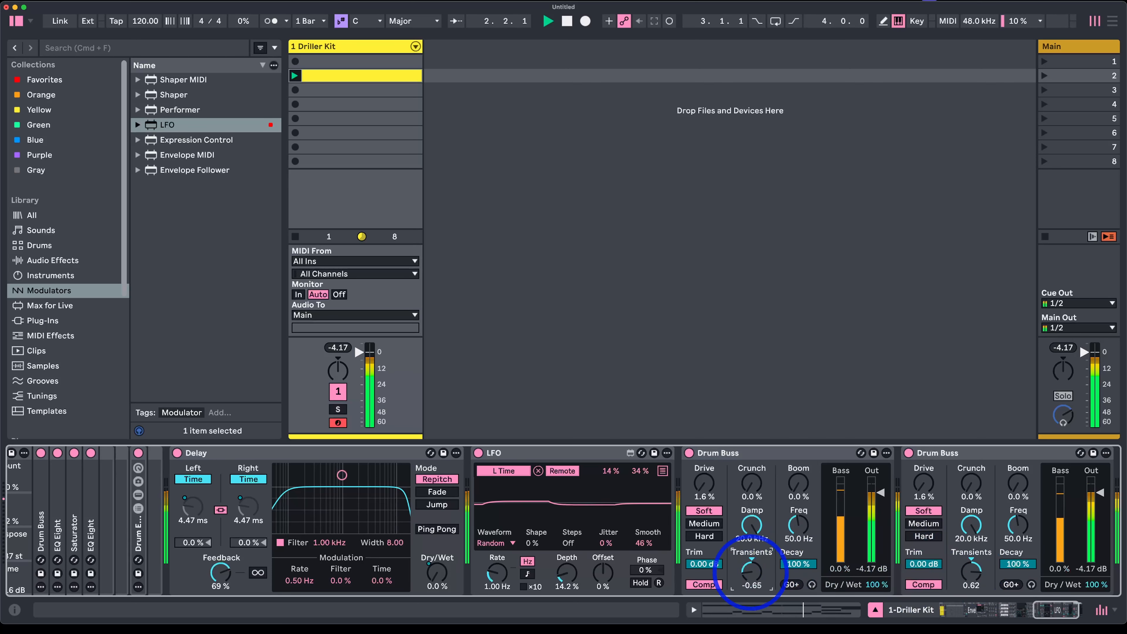
Step: Raise the first Drum Buss's Drive to 21 % while the clip plays
scroll(621, 577, left, 6)
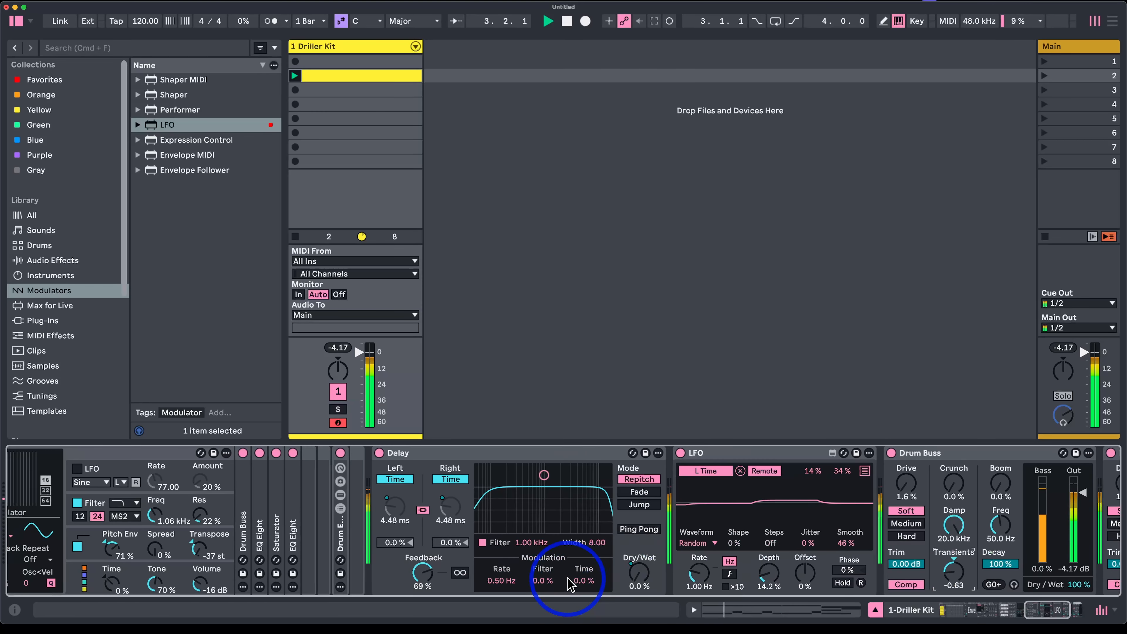
scroll(568, 585, right, 6)
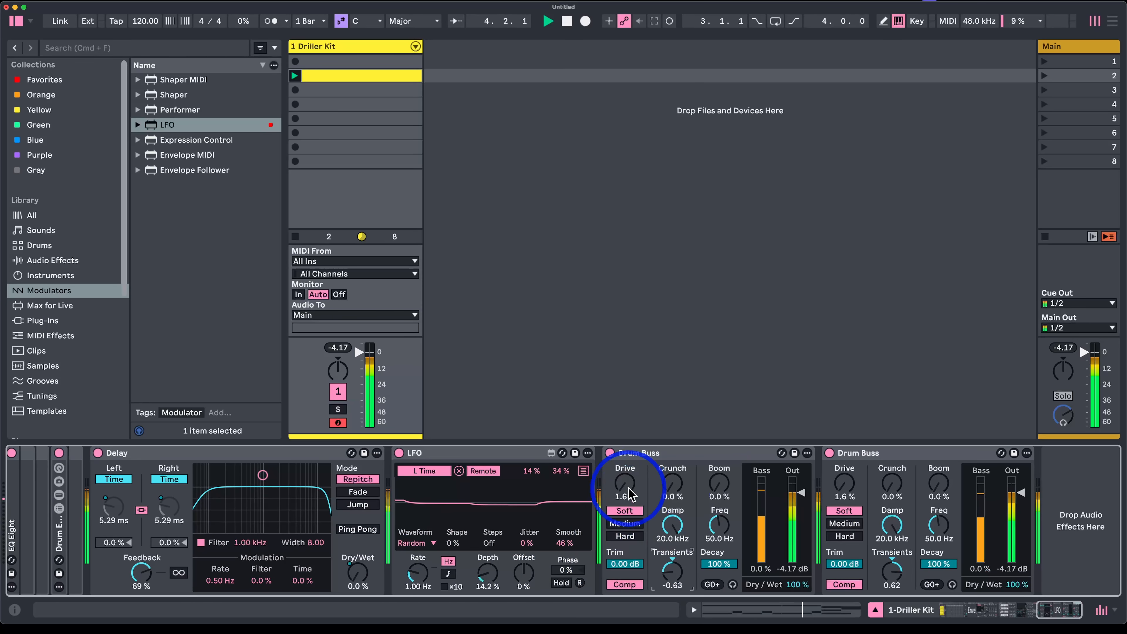
scroll(496, 534, left, 10)
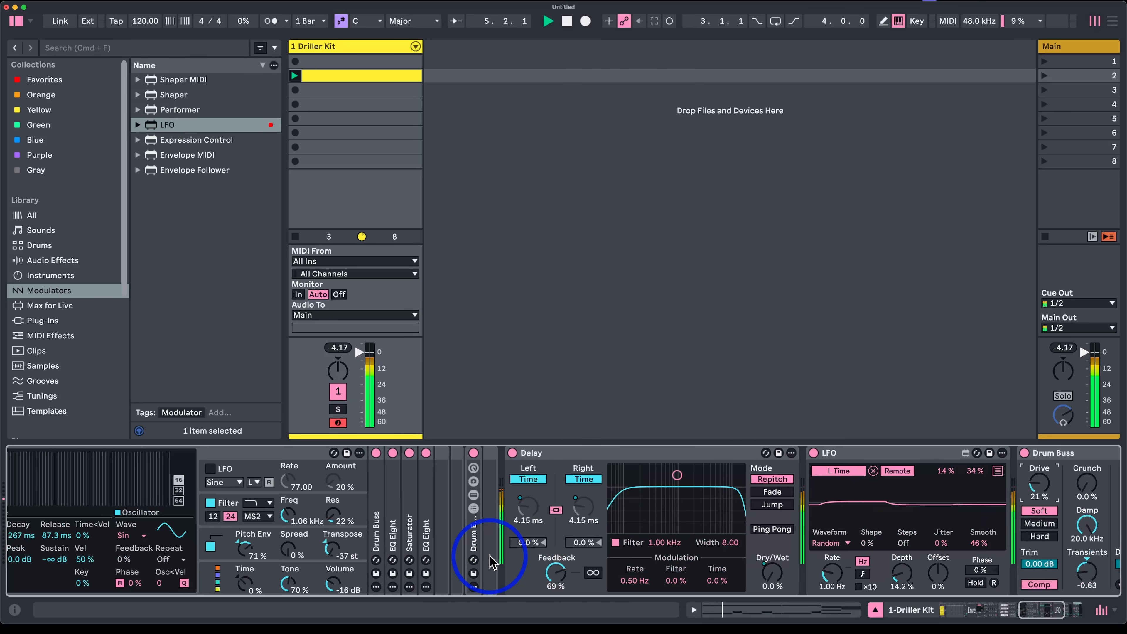
scroll(327, 466, left, 10)
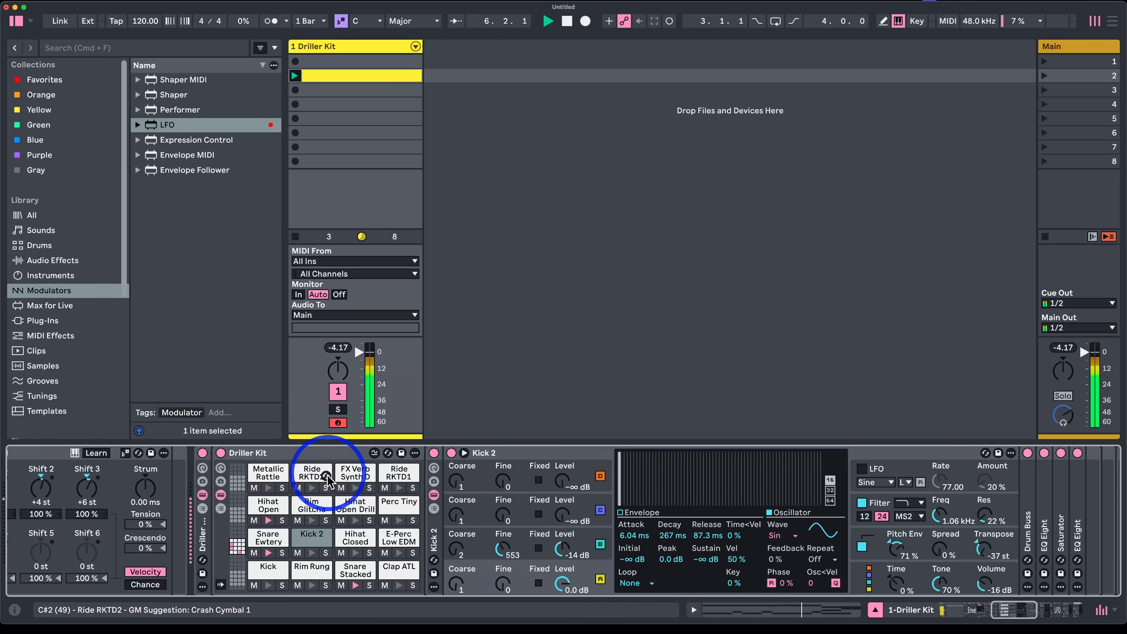
Step: Open the Driller Kit clip, show the Chance lane and set the Snare Stacked note at 2.3 to 29% probability
double_click(370, 74)
click(957, 475)
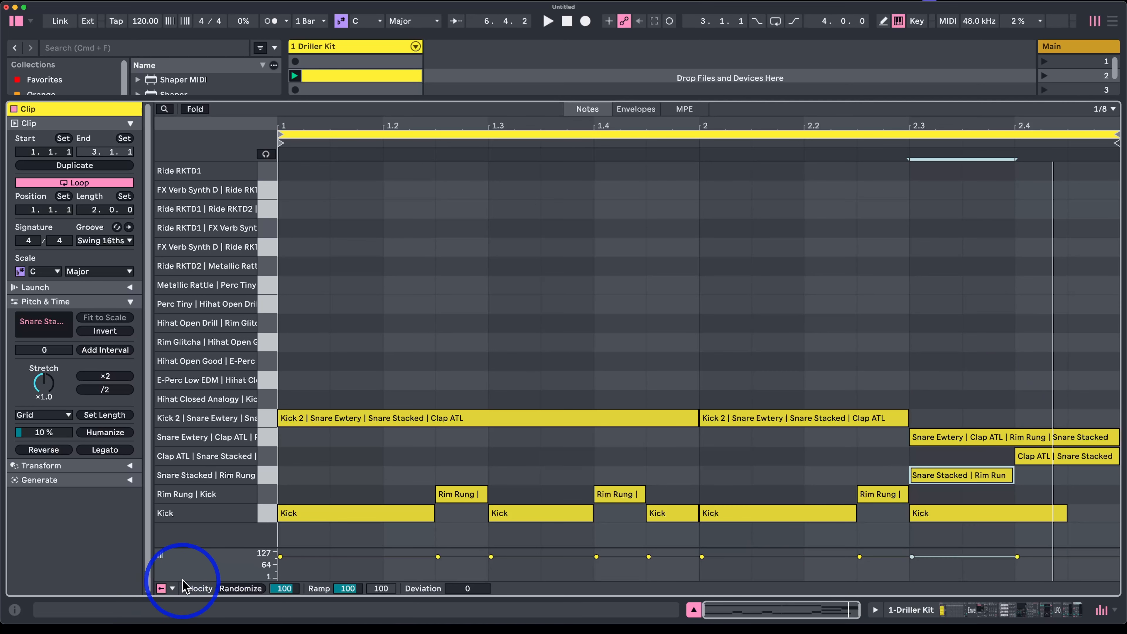
click(172, 589)
click(179, 563)
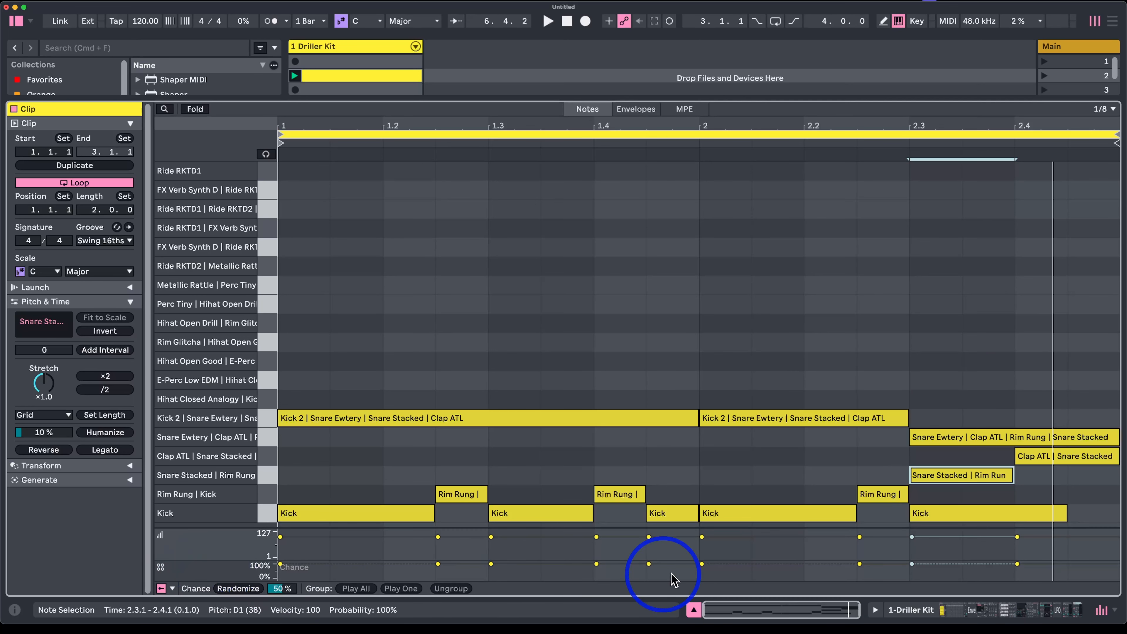
drag(954, 561, 955, 569)
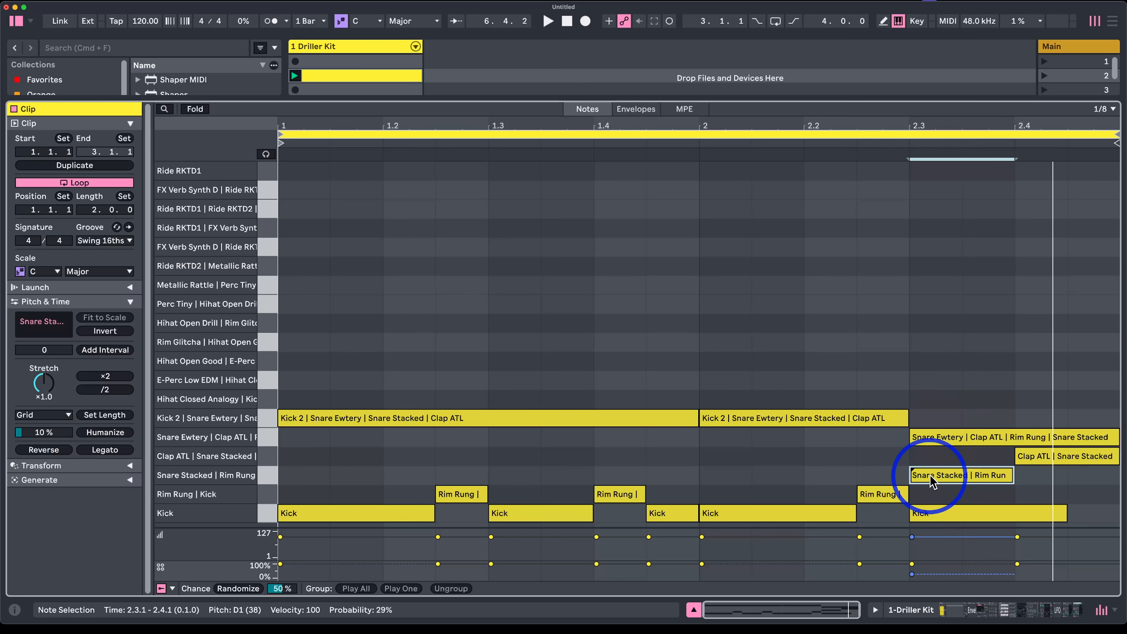
Step: Add a one-beat Rim Rung note at 2.3 with 22% probability and start playback
double_click(940, 495)
key(shift+Right)
key(shift+Right)
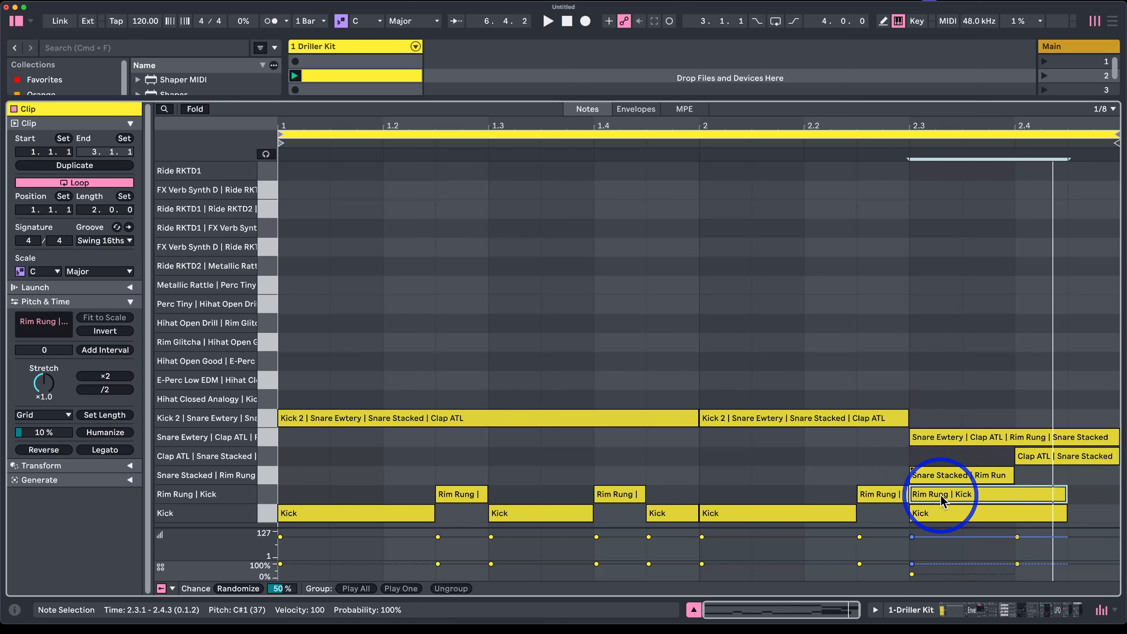
drag(939, 564, 938, 573)
key(space)
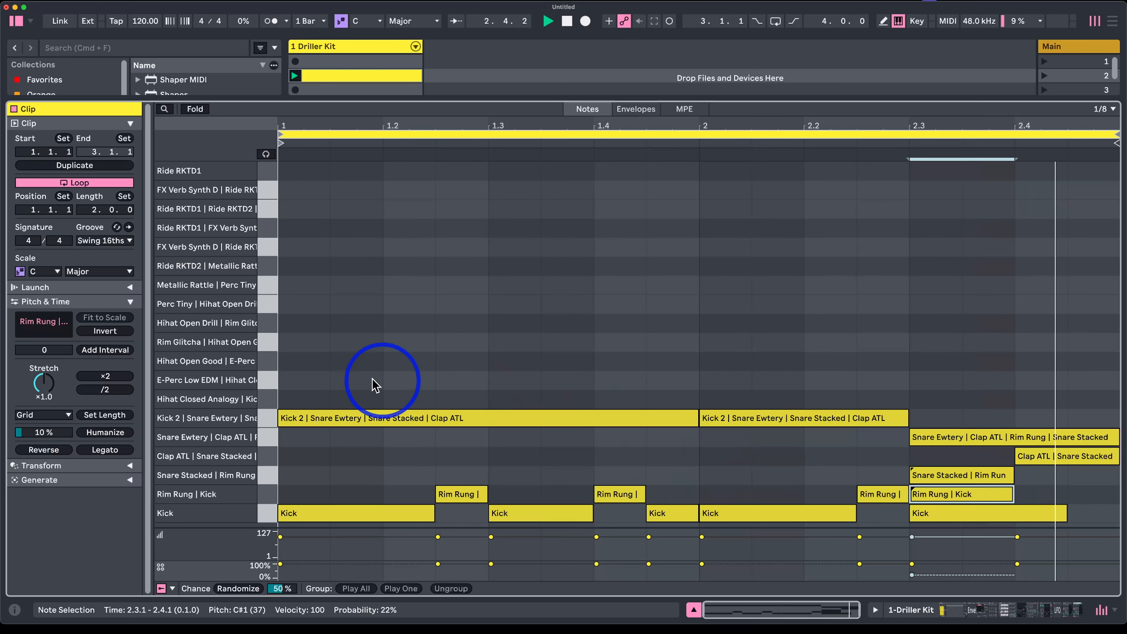
Step: Duplicate the loop to four bars and fit a two-beat Snare Ewtery note at 3.3, shortening the Kick 2 note in bar 3 to end there
click(102, 165)
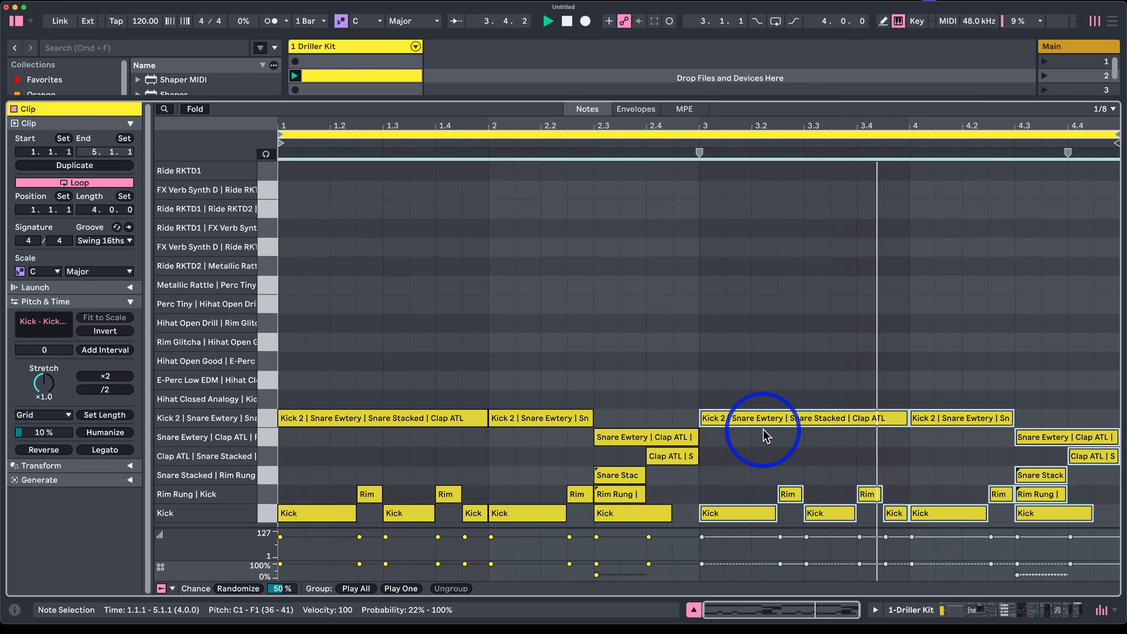
click(830, 442)
double_click(820, 445)
drag(836, 443, 804, 417)
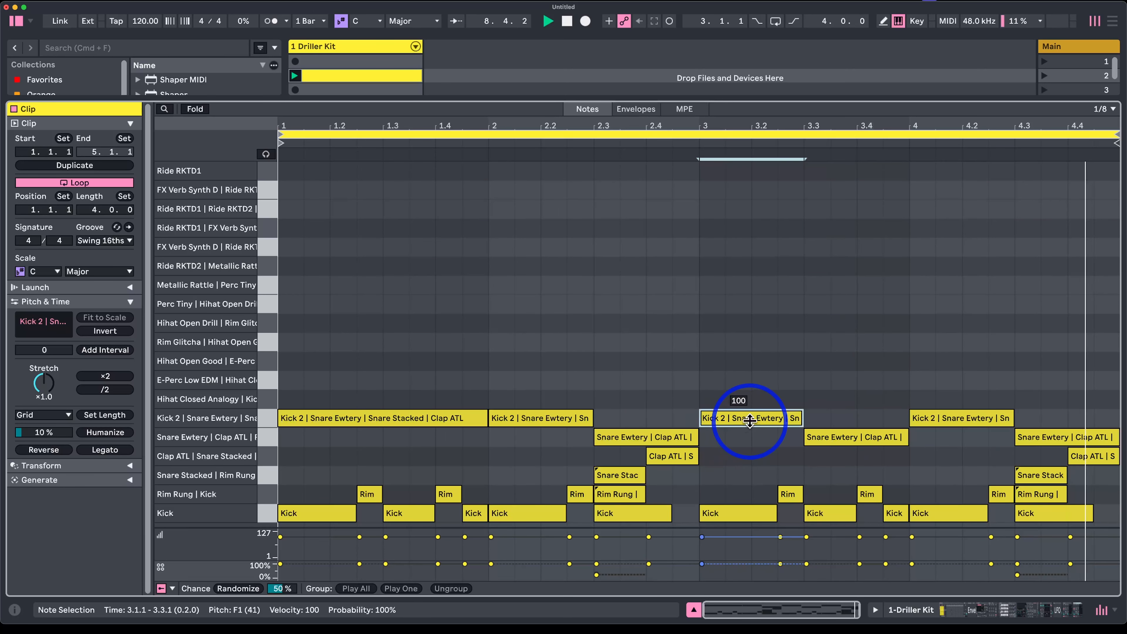
Step: Duplicate bar 3's Kick 2 note to 3.3 and lower the chance of it and the Snare Ewtery note below
key(super+d)
shift+click(854, 437)
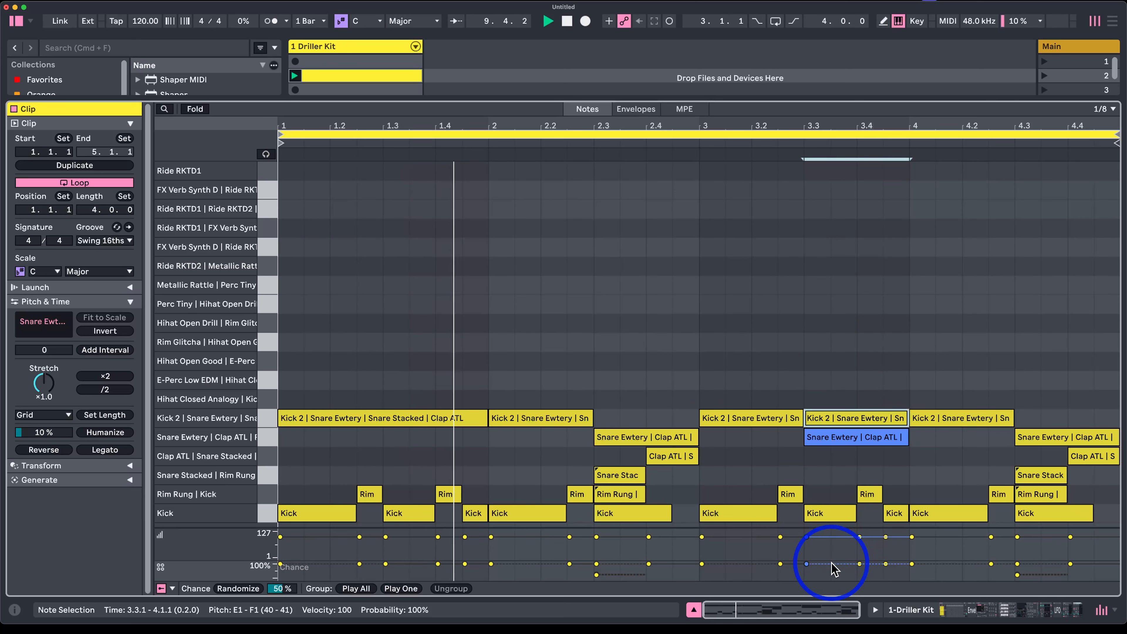
Step: Add a Snare Stacked note at 3.3.3 with 47% probability and two more eighth-note Snare Stacked hits at 1.4 and 2.1
double_click(835, 476)
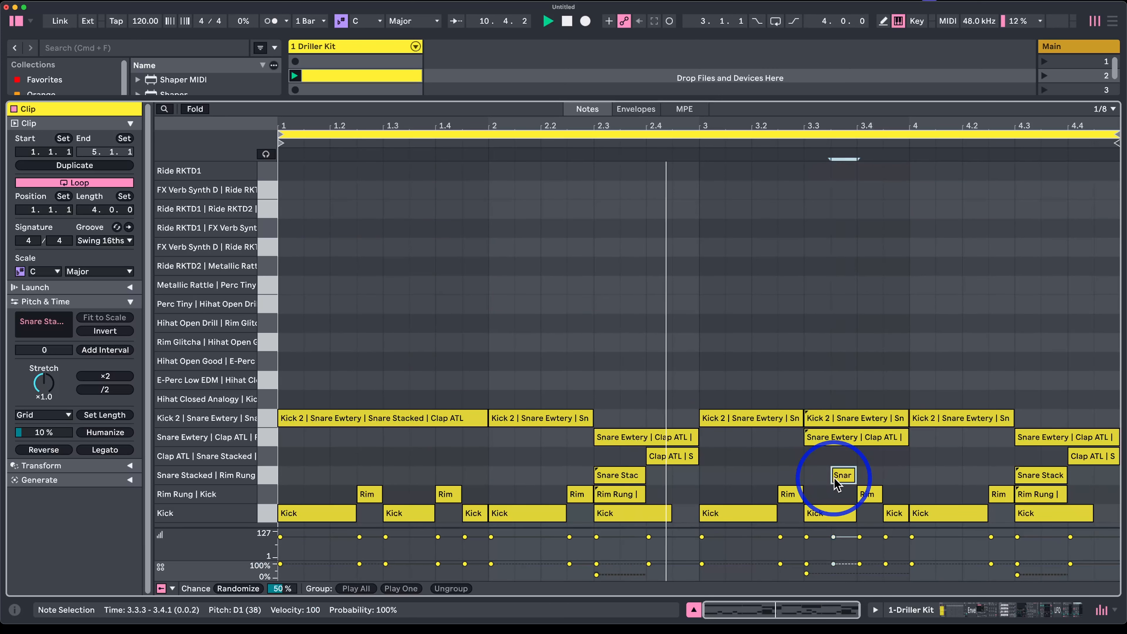
drag(833, 564, 843, 577)
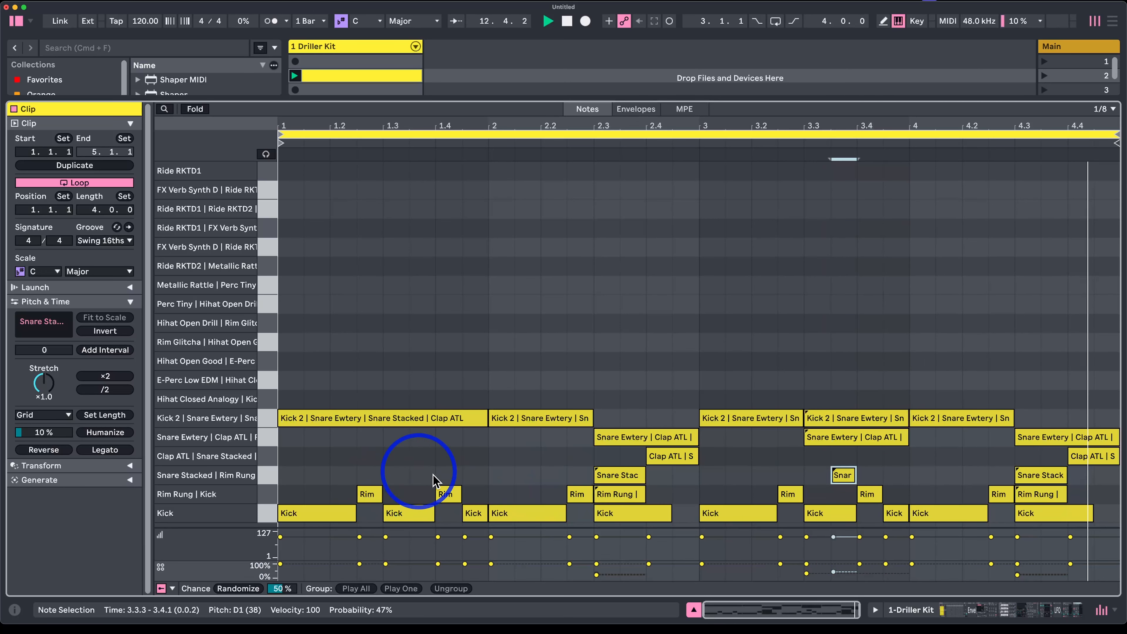
double_click(448, 476)
double_click(506, 477)
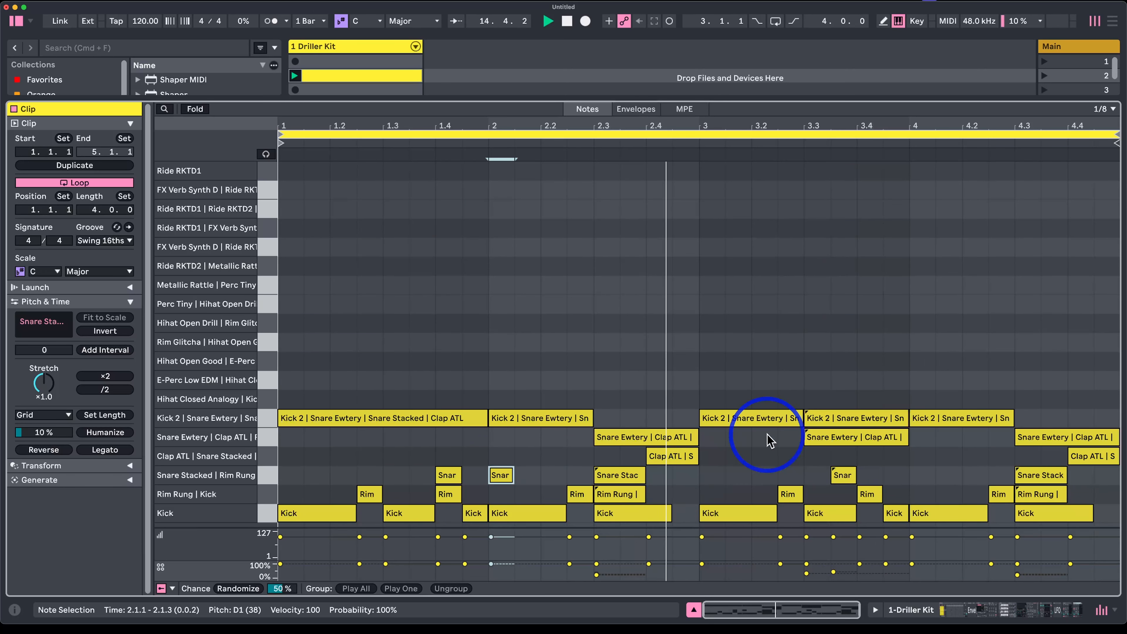
Step: Duplicate the loop to eight bars and transpose the Kick 2 notes starting bars 5 and 6 down to the Clap ATL row
click(95, 166)
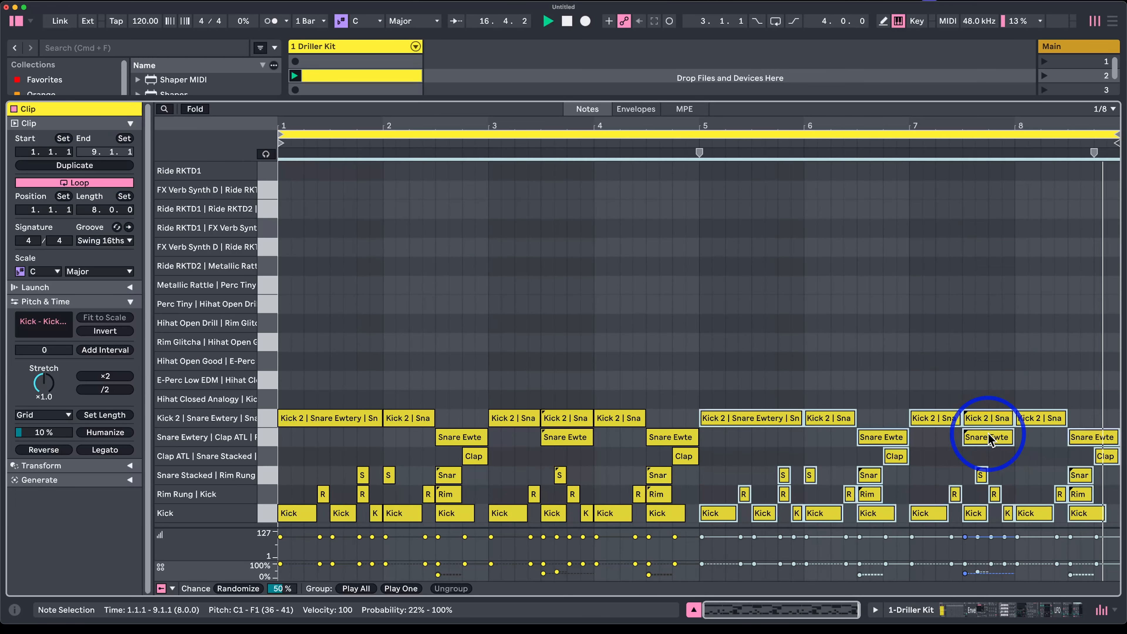
drag(870, 390, 750, 415)
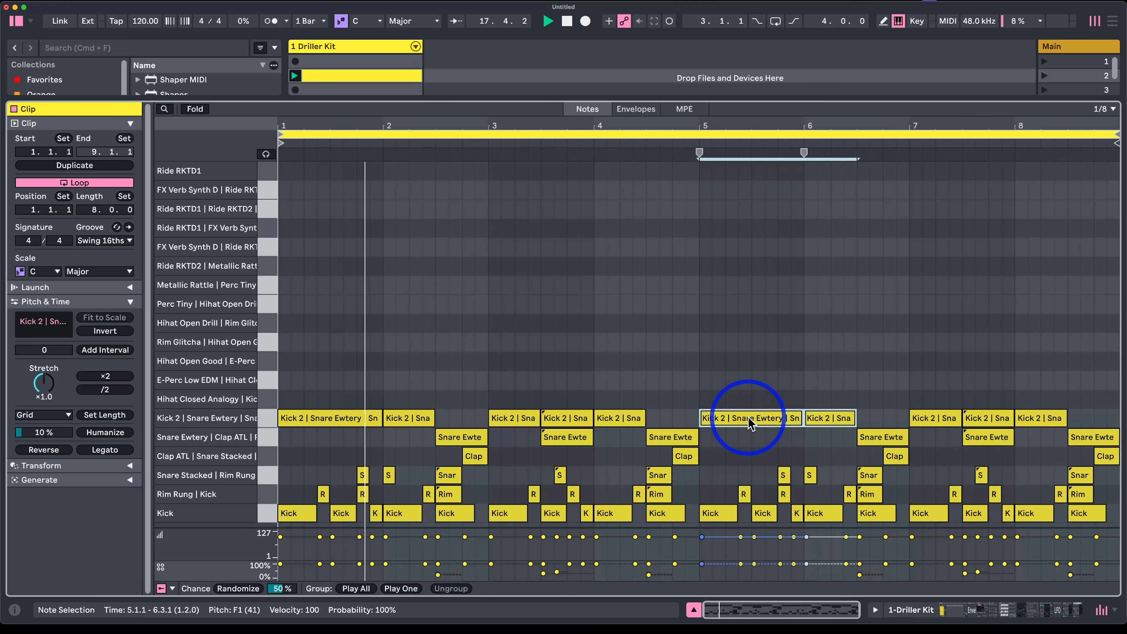
key(Down)
key(Down)
Step: Transpose the Kick note at 5.3 up to the Kick 2 row
click(764, 514)
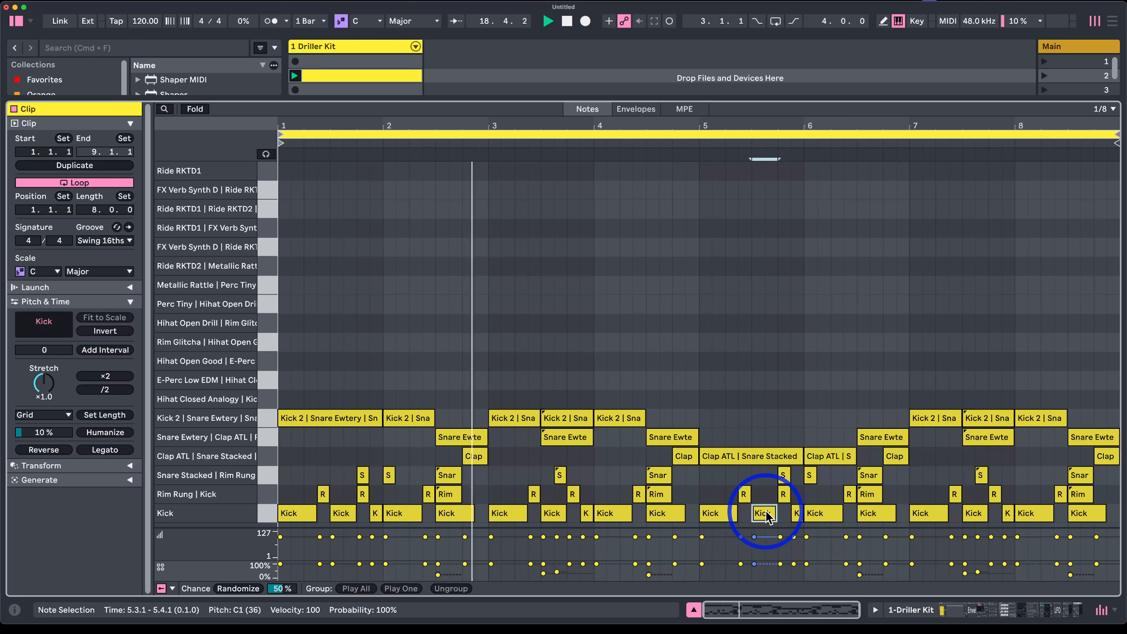
key(Up)
key(Up)
key(Up)
key(Up)
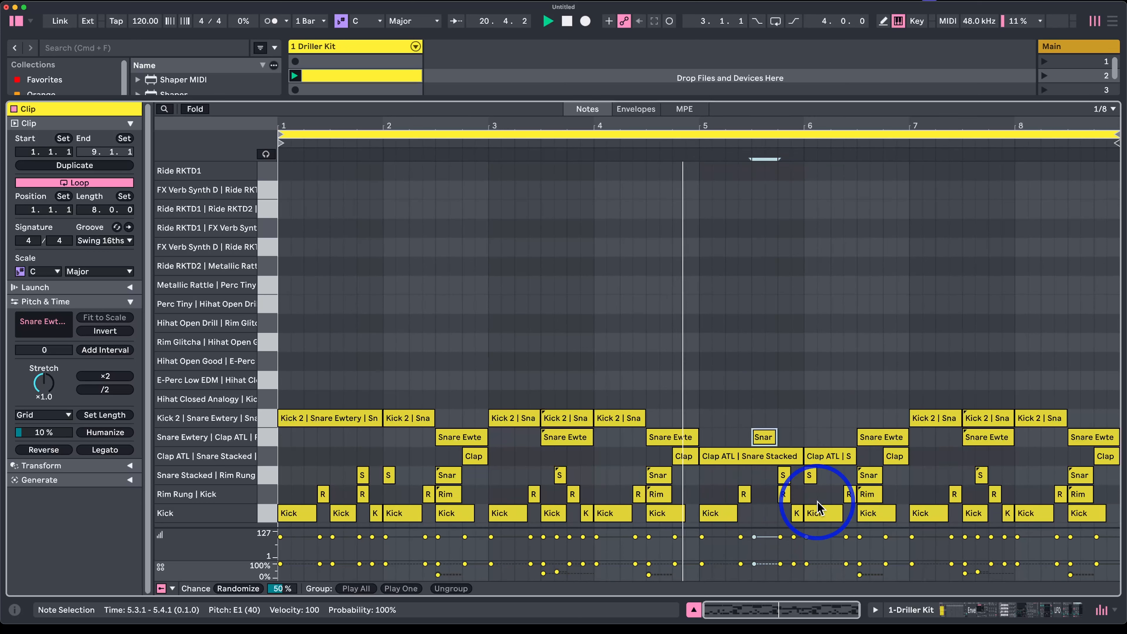
key(Up)
Step: Delete the remaining Kick, Rim Rung and Snare Stacked notes in bar 5
click(796, 479)
drag(797, 479, 722, 528)
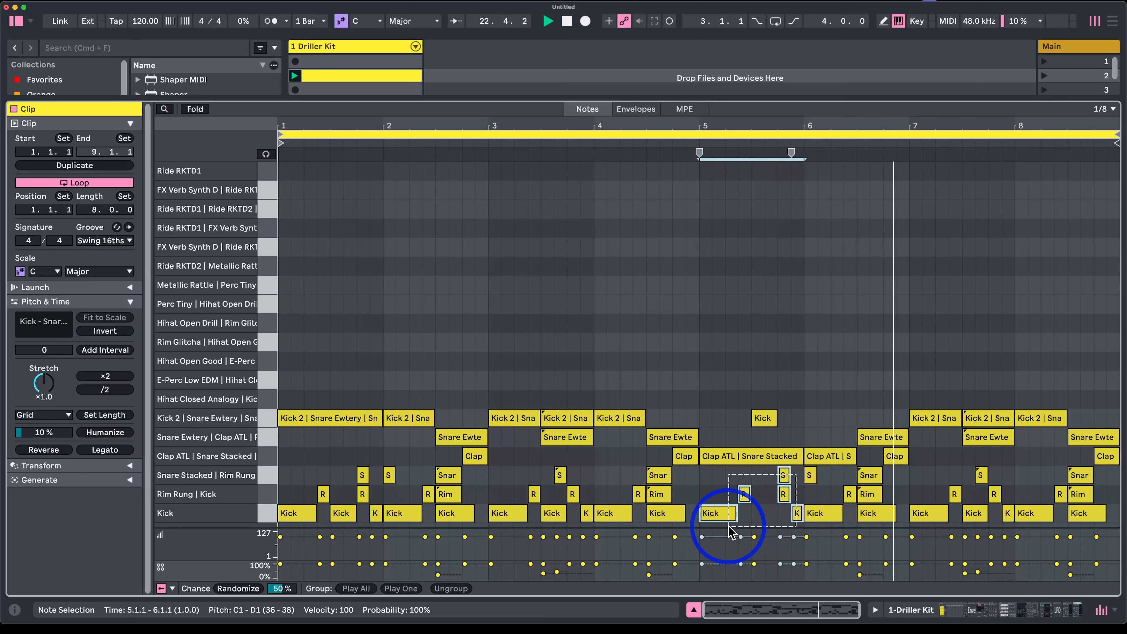
key(Delete)
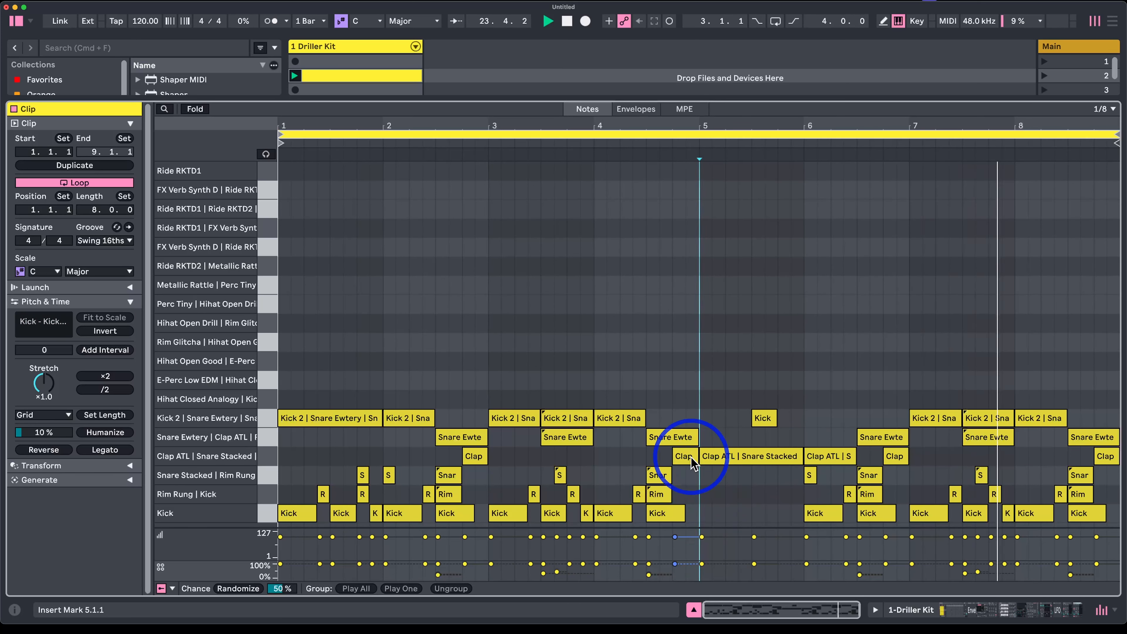
Step: Remove the Clap ATL note at 4.4 and extend the Snare Stacked note at 4.3 to the end of bar 4
click(669, 476)
drag(669, 477, 699, 478)
drag(664, 574, 662, 564)
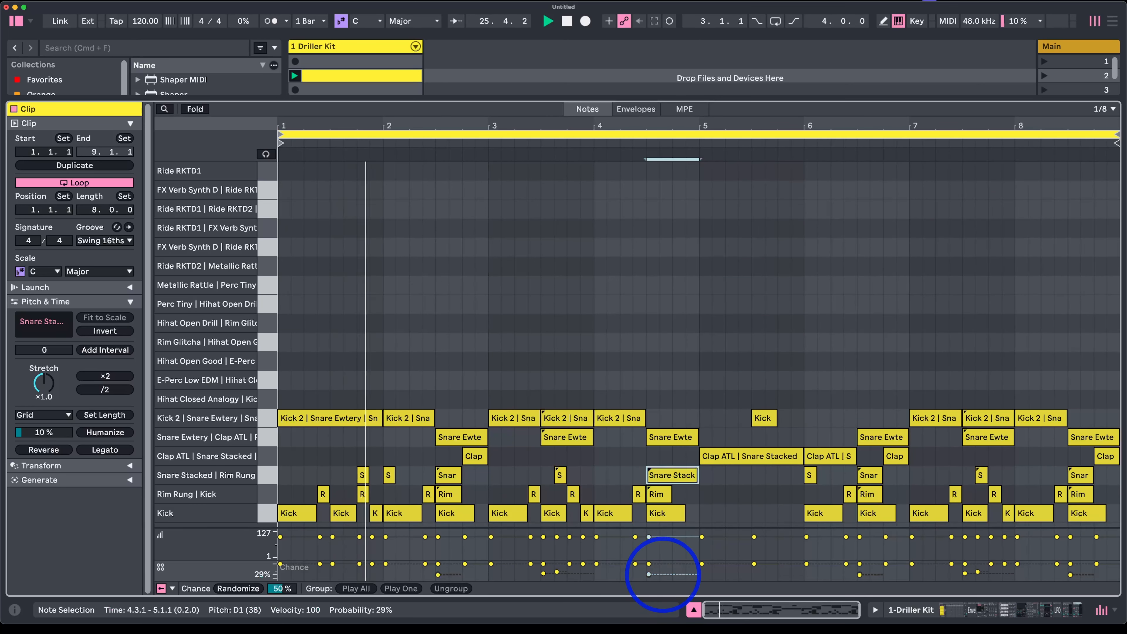
Step: Delete the Snare Ewtery, Kick, Kick 2 and Clap ATL notes at 4.3, 5.3, 6.1 and 6.4, and move bar 6's first Rim Rung note to 6.2.1
click(679, 513)
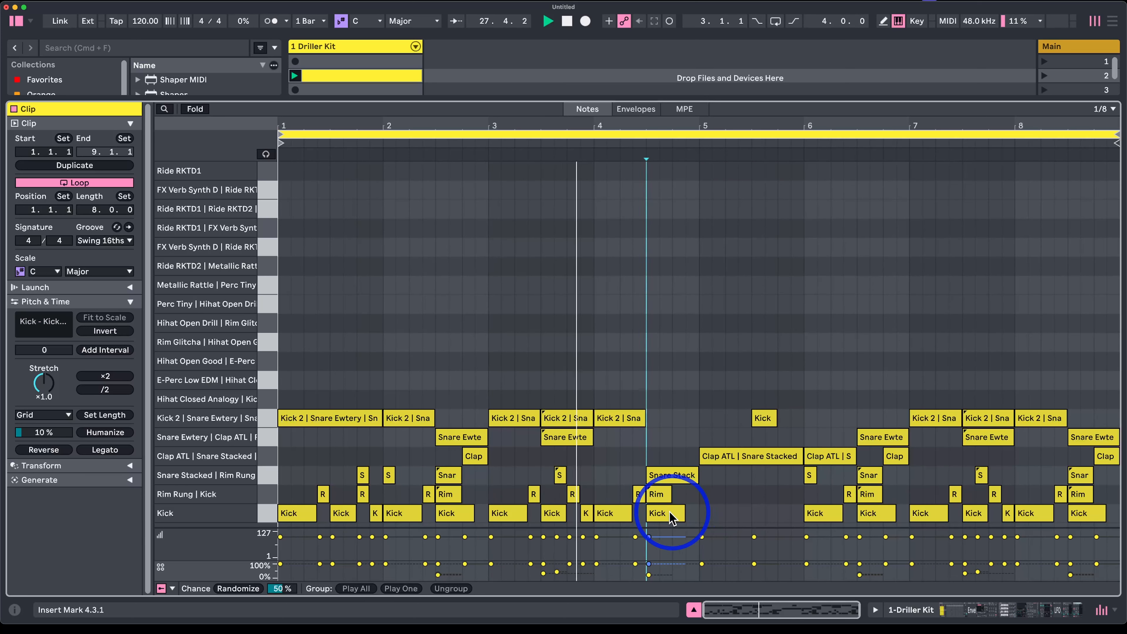
double_click(681, 514)
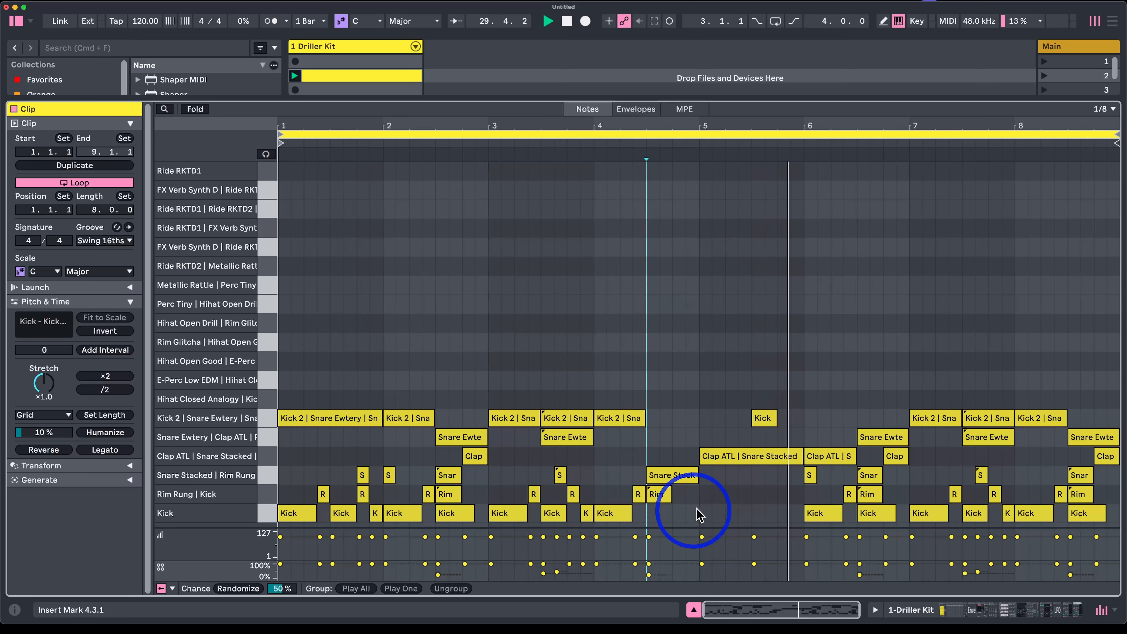
double_click(761, 417)
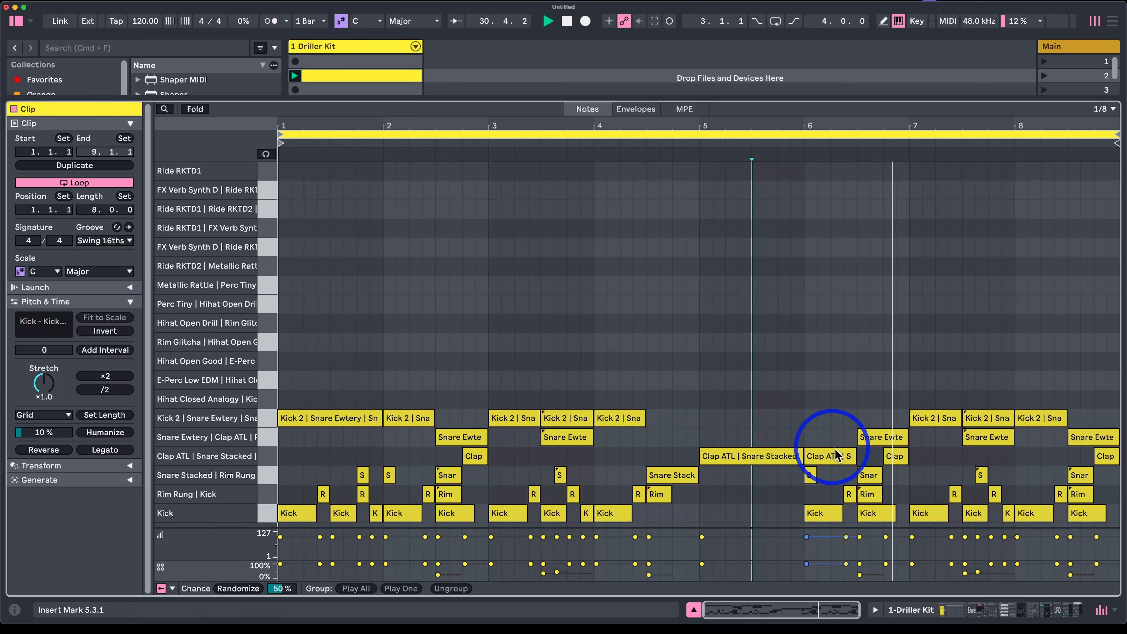
double_click(824, 462)
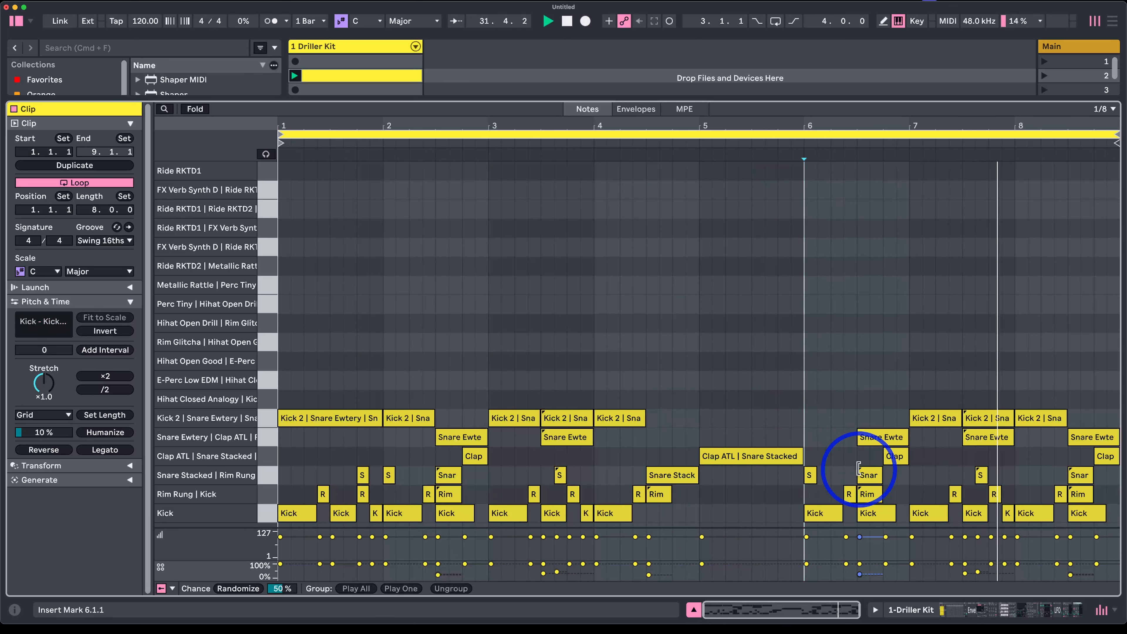
double_click(895, 457)
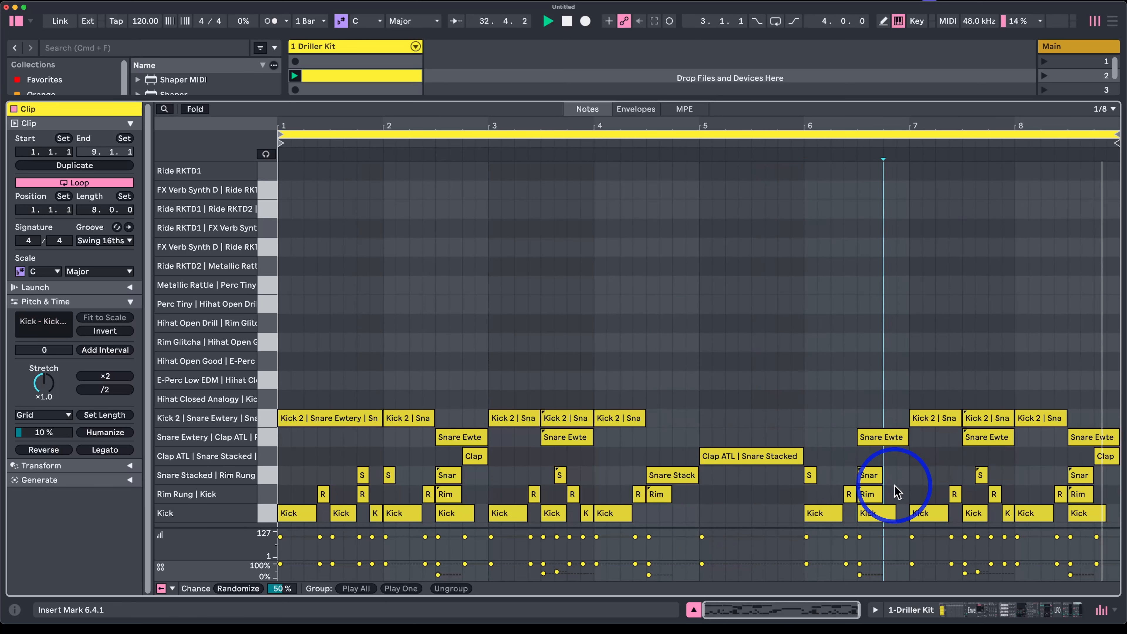
drag(847, 495, 833, 499)
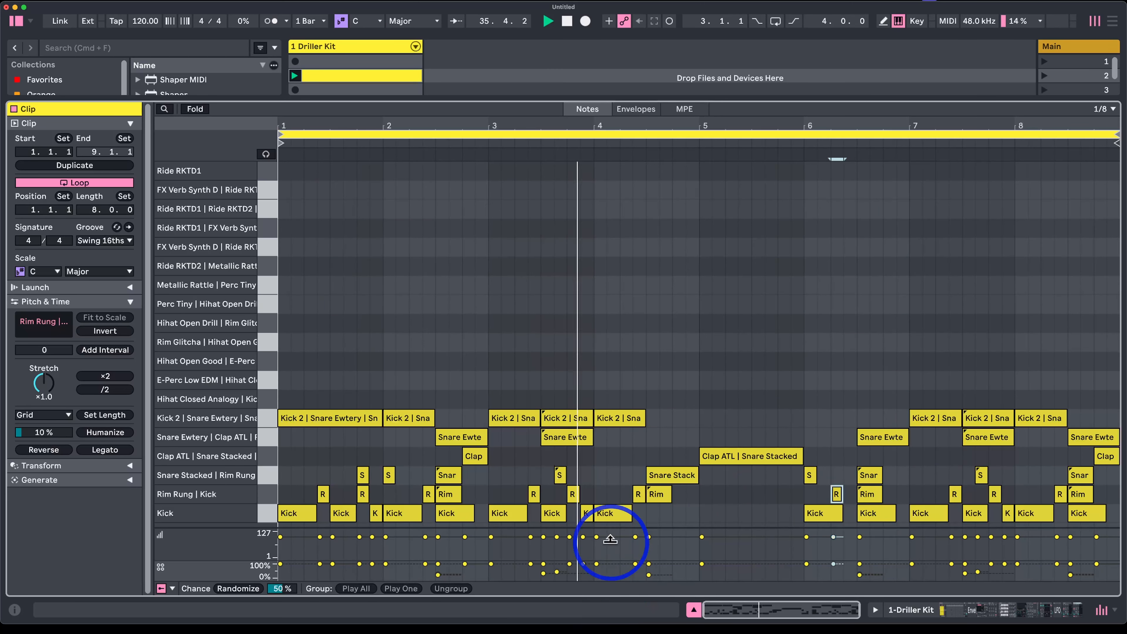
Step: Show the devices below a shortened clip editor, stop playback and examine the devices in the MIDI Effect Rack's chains
key(alt+super+4)
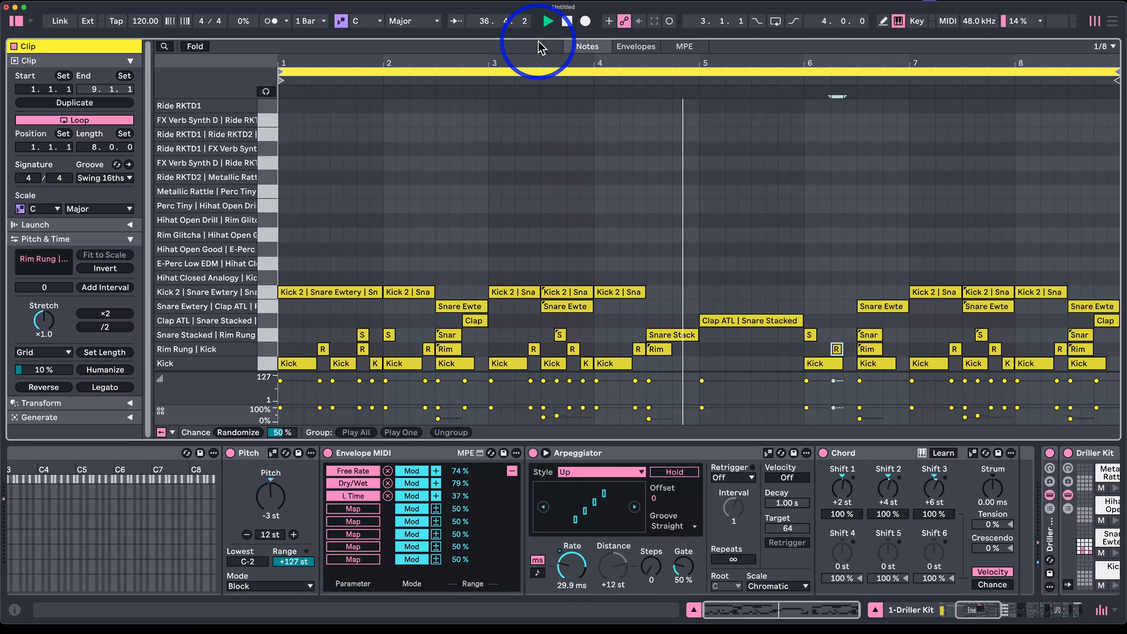
drag(539, 41, 546, 118)
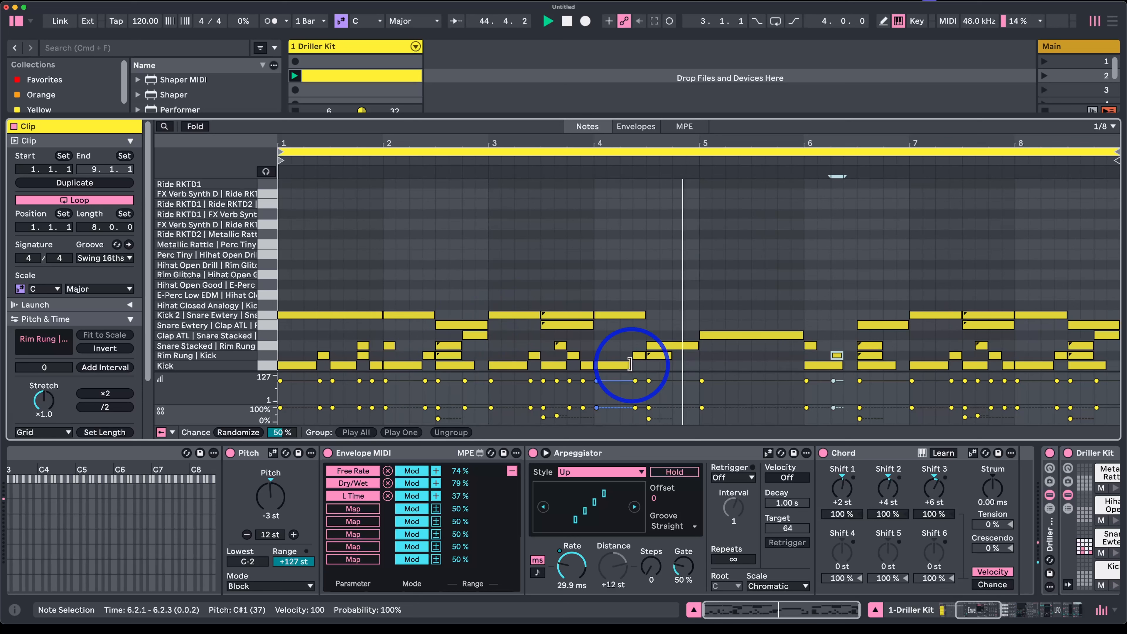
scroll(306, 575, left, 10)
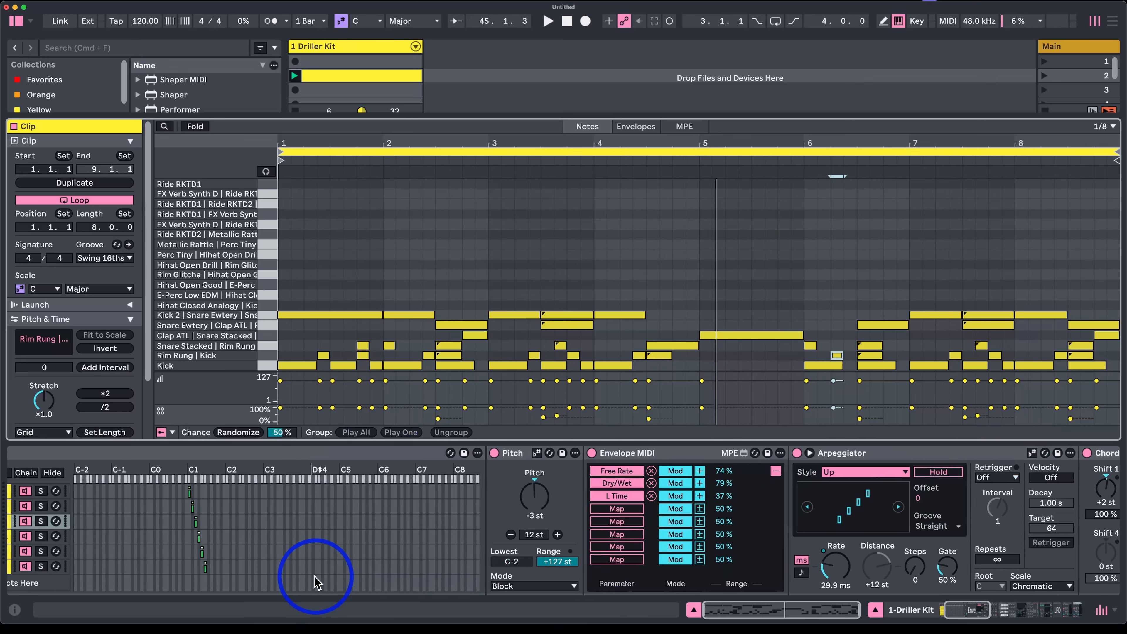
scroll(315, 577, left, 5)
click(66, 536)
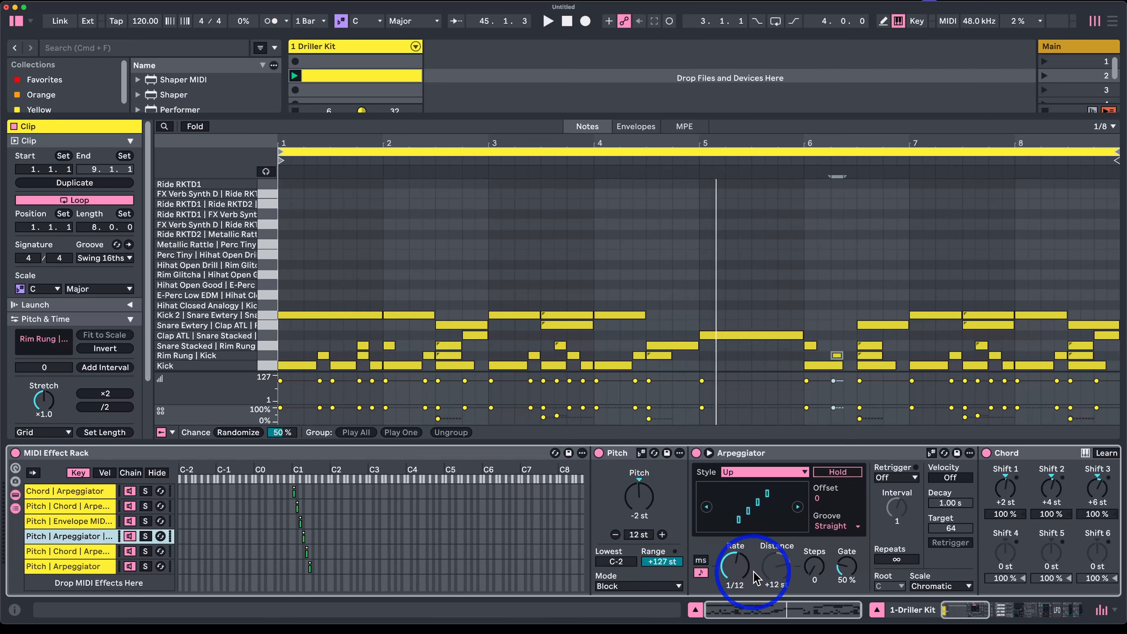
click(61, 555)
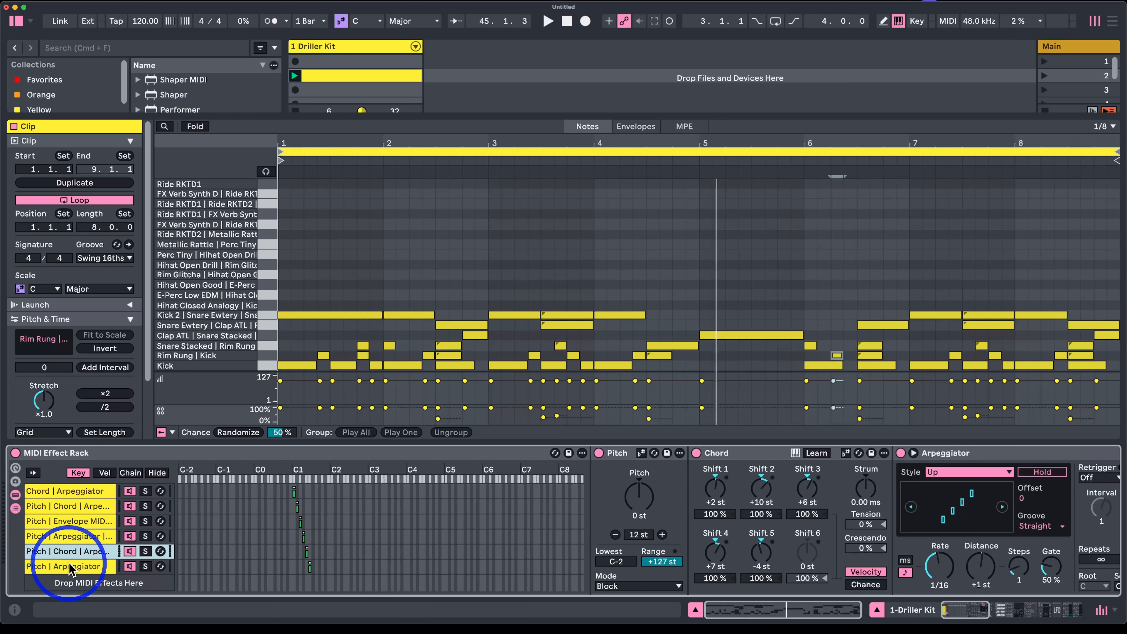
click(56, 536)
click(82, 492)
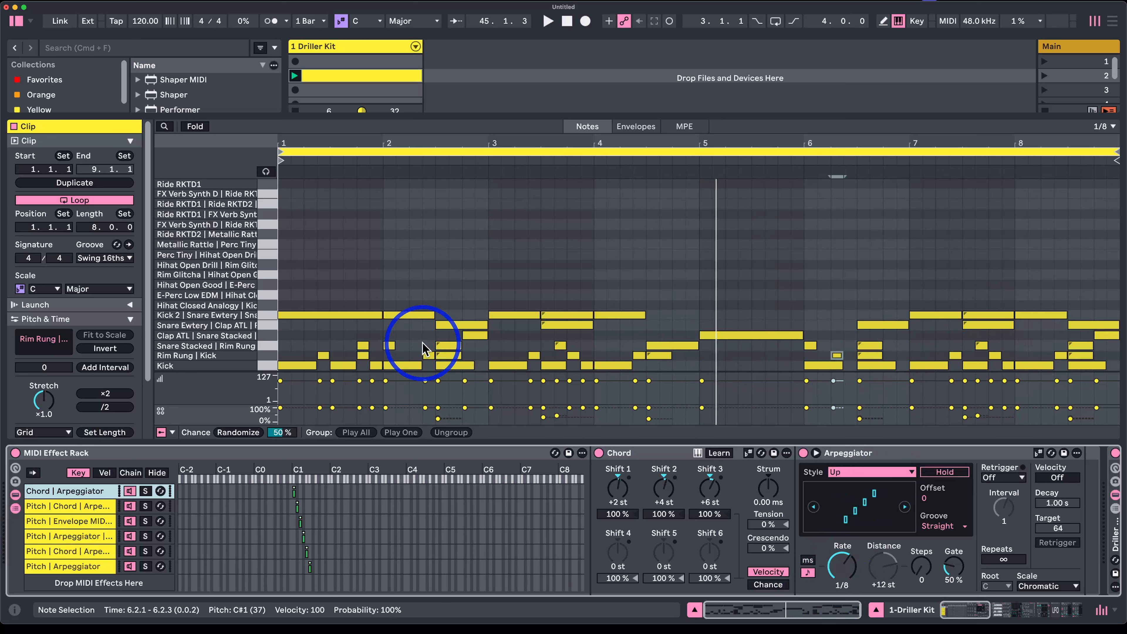
Step: Play the clip and review the device chain from the Arpeggiator through the Driller Kit to the Delay and LFO
key(space)
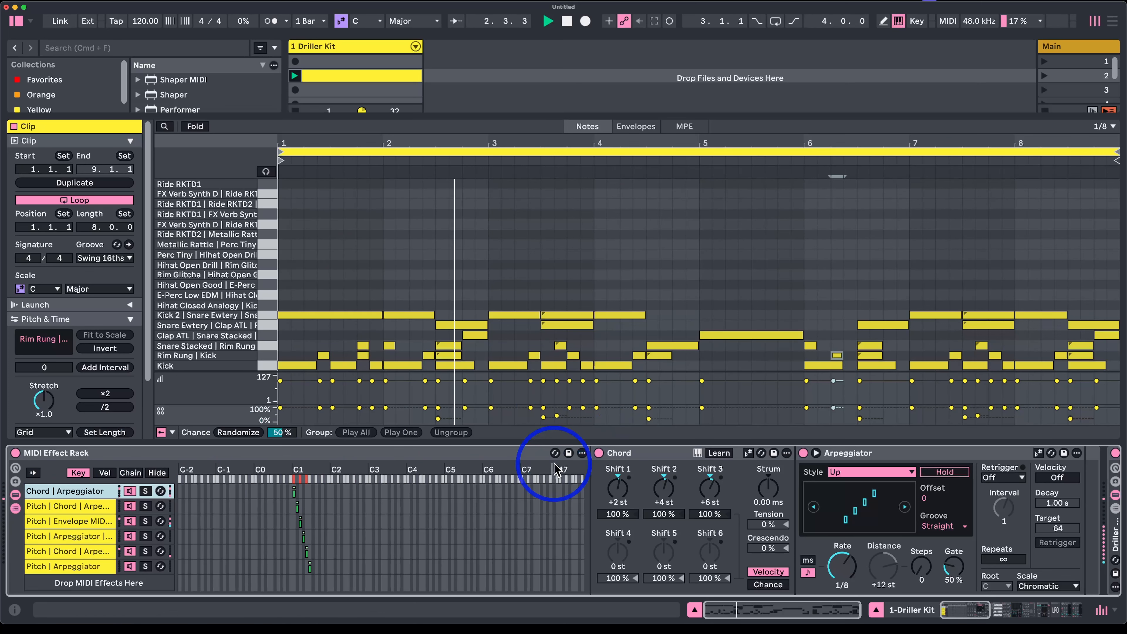
scroll(557, 466, right, 15)
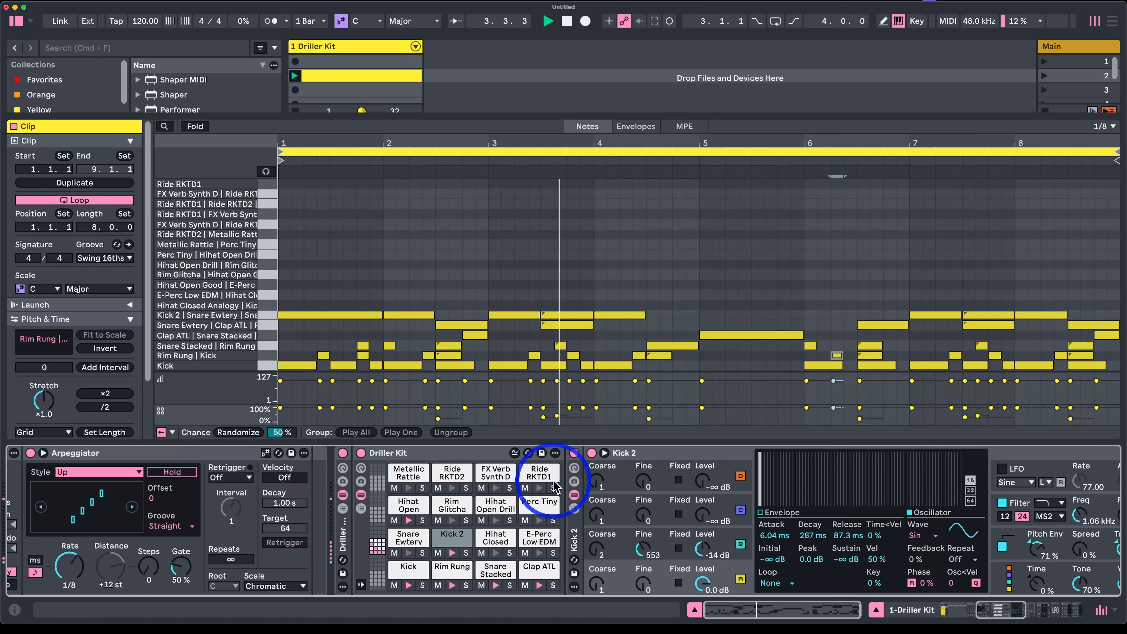
scroll(555, 486, right, 10)
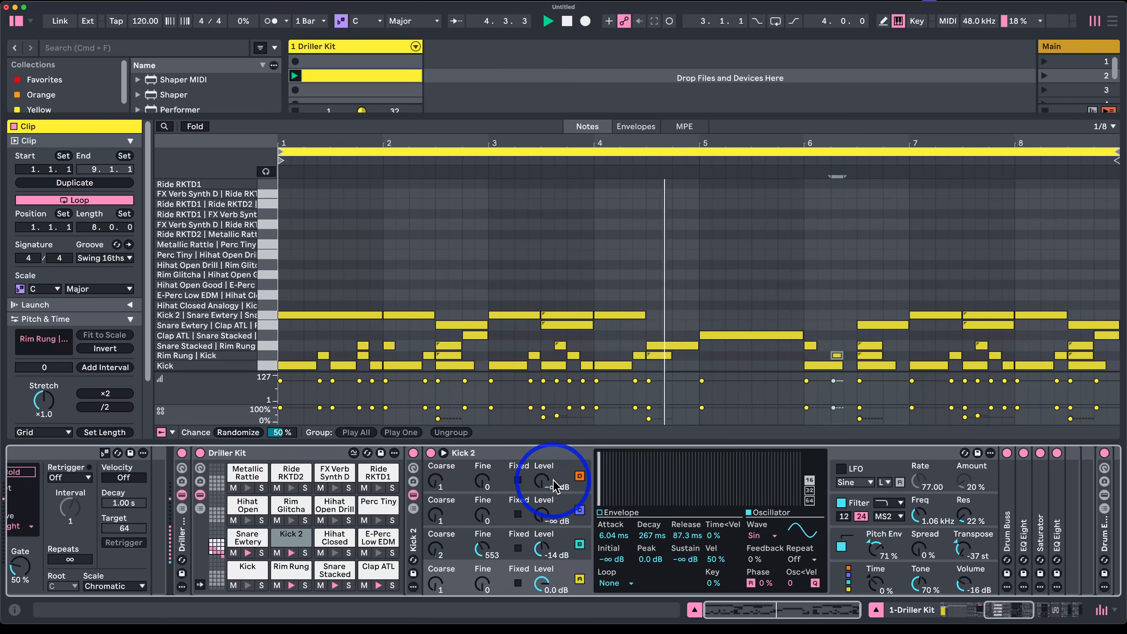
scroll(559, 474, right, 5)
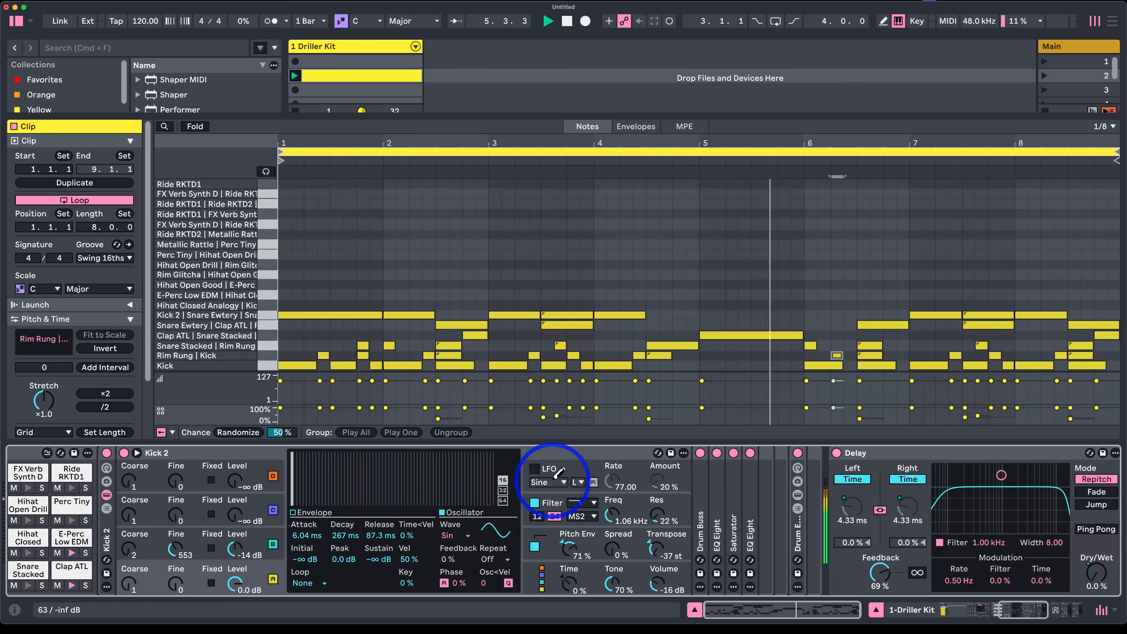
scroll(554, 484, right, 3)
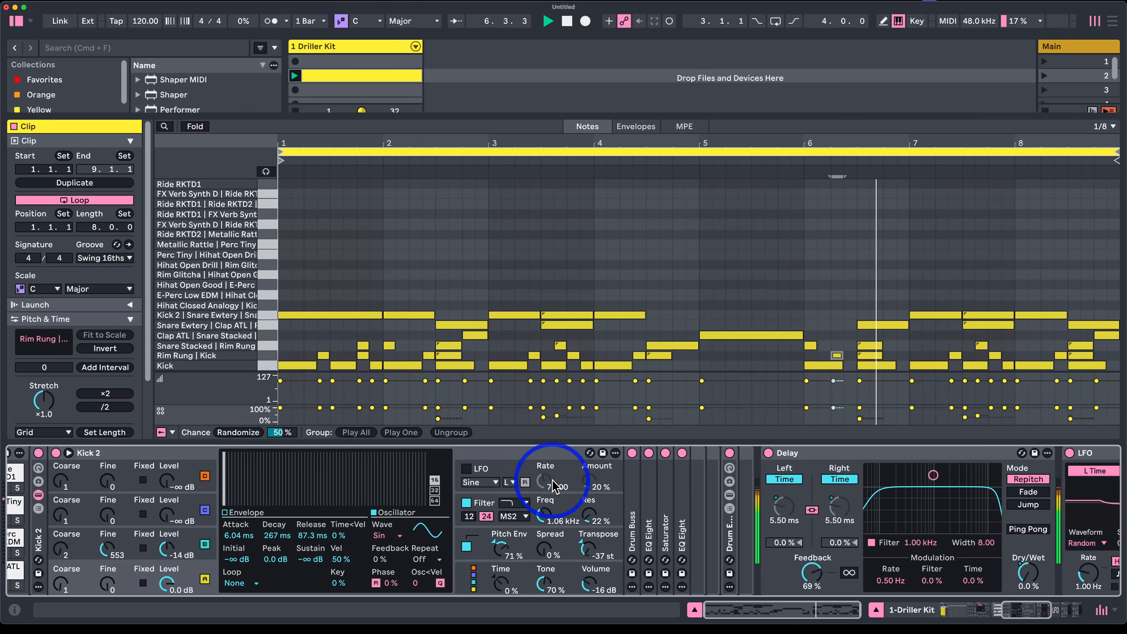